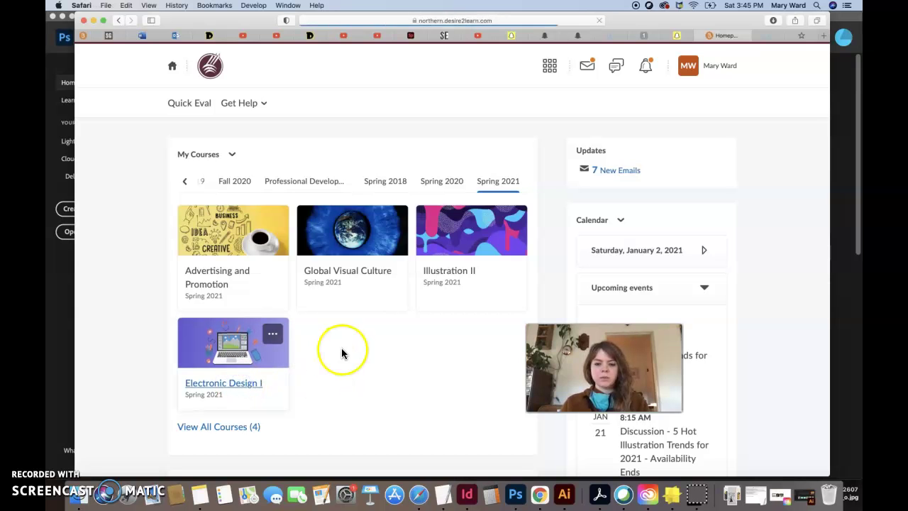
# From the Week 1 content page, download the Photoshop Geofilter Template via its dropdown menu.
pyautogui.click(253, 104)
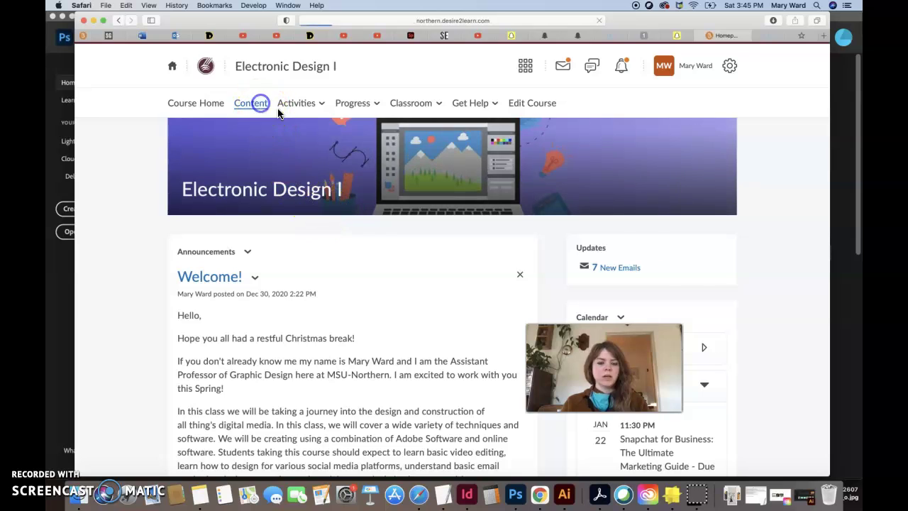
pyautogui.scroll(-10, 414, 308)
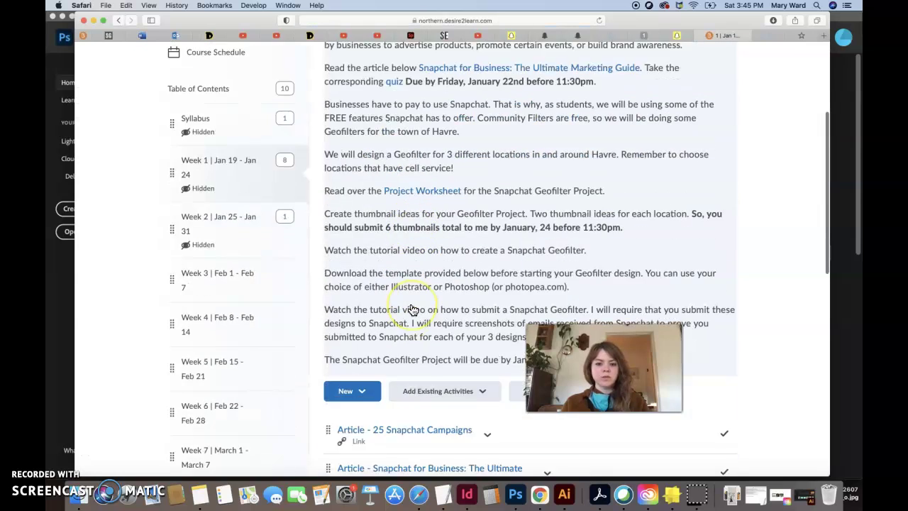
pyautogui.scroll(-3, 413, 310)
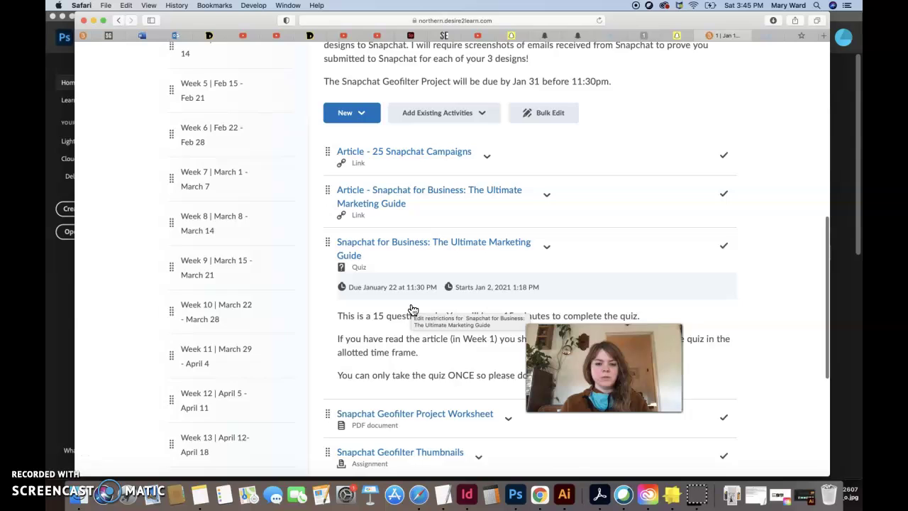
pyautogui.scroll(-2, 413, 310)
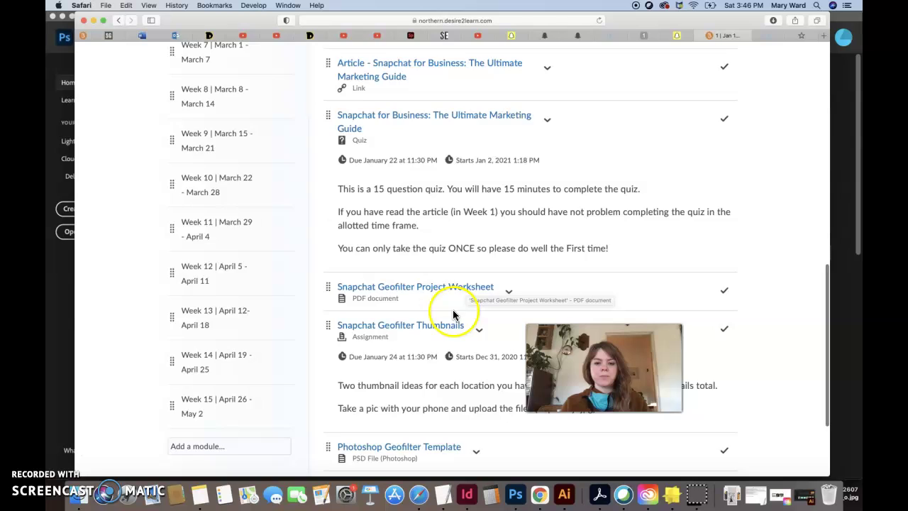
pyautogui.scroll(-3, 452, 293)
pyautogui.scroll(-2, 440, 284)
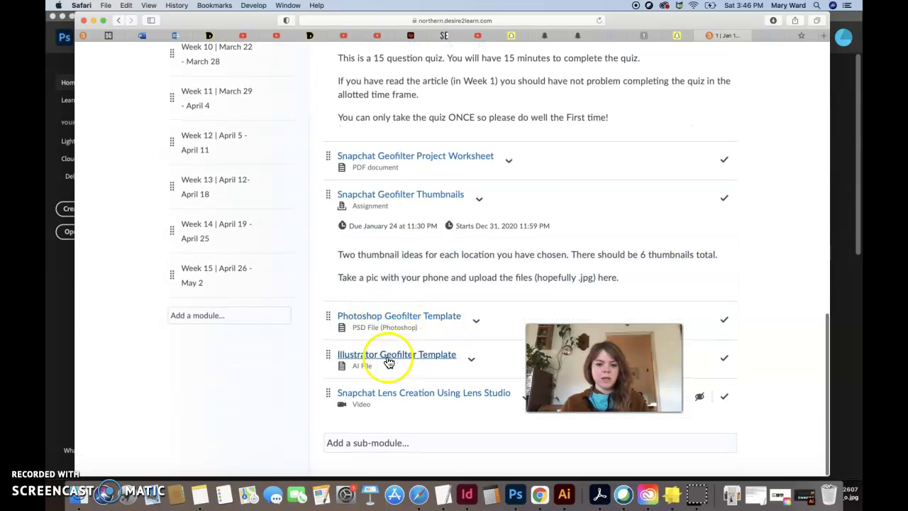
pyautogui.click(473, 322)
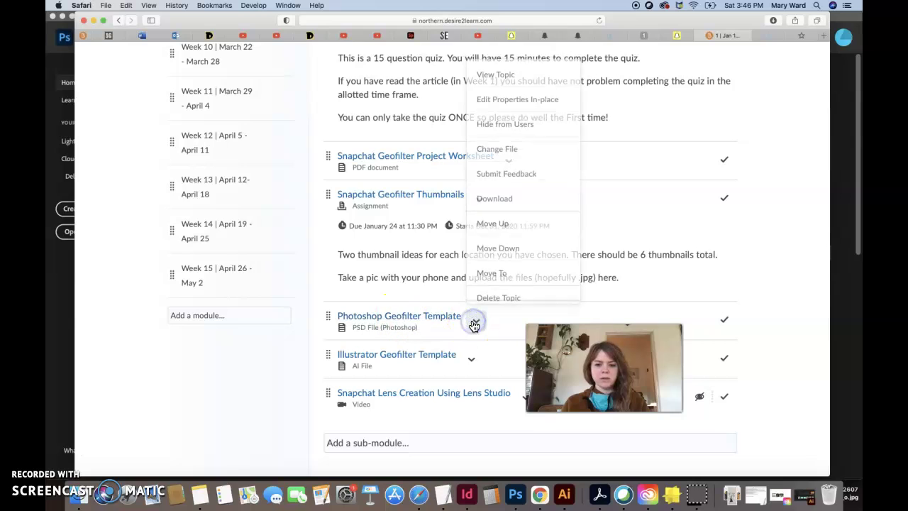
pyautogui.click(505, 197)
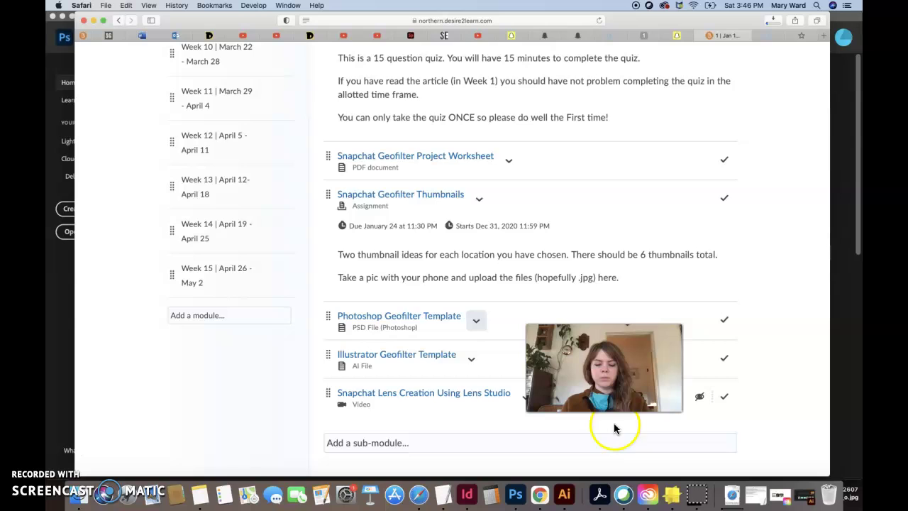
pyautogui.scroll(15, 419, 314)
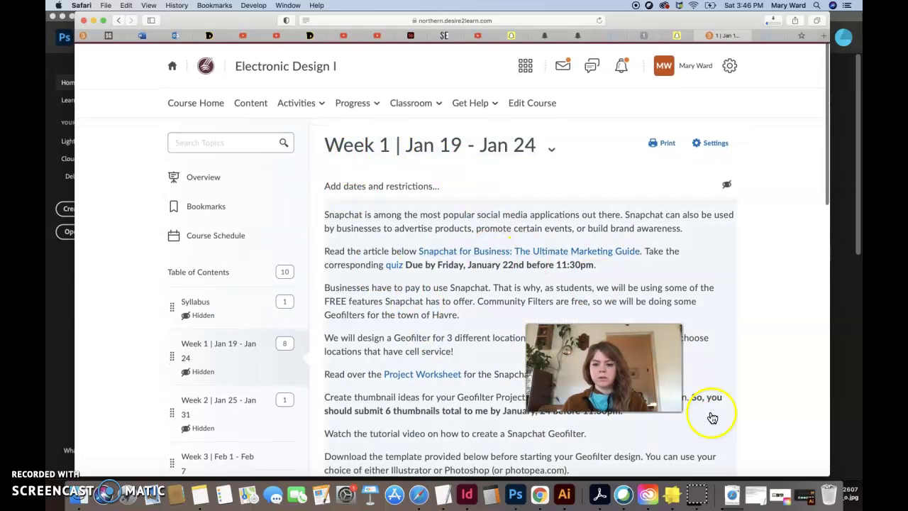
# Open photoshop_filter_template (2).psd from the Downloads folder, reached through the Dock's Downloads stack.
pyautogui.click(732, 496)
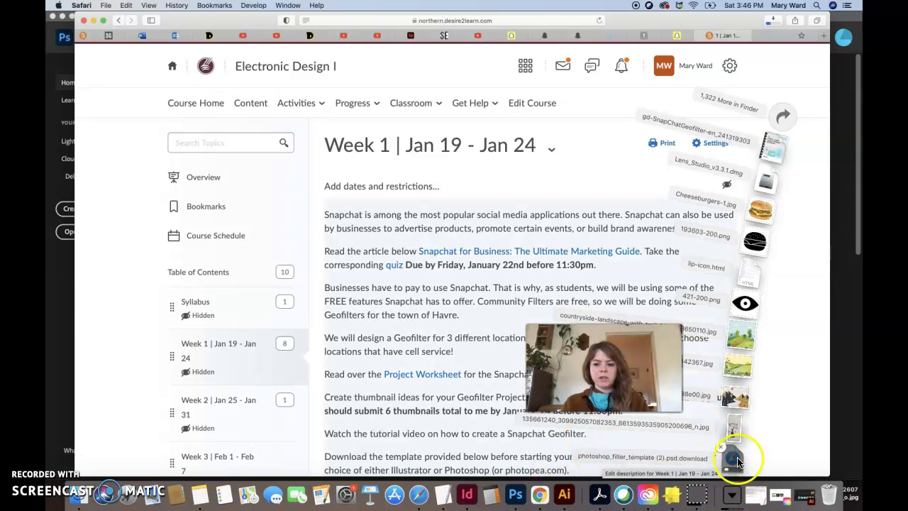
pyautogui.click(69, 449)
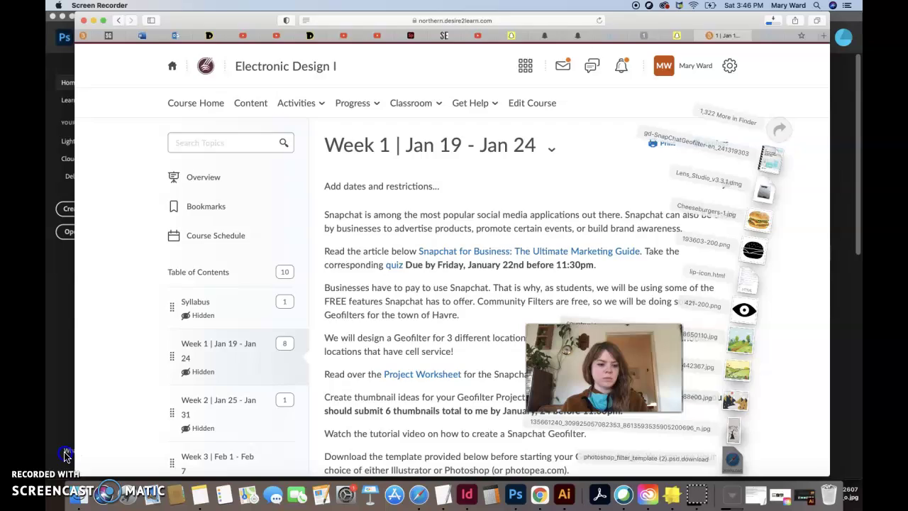
pyautogui.click(732, 495)
pyautogui.click(783, 116)
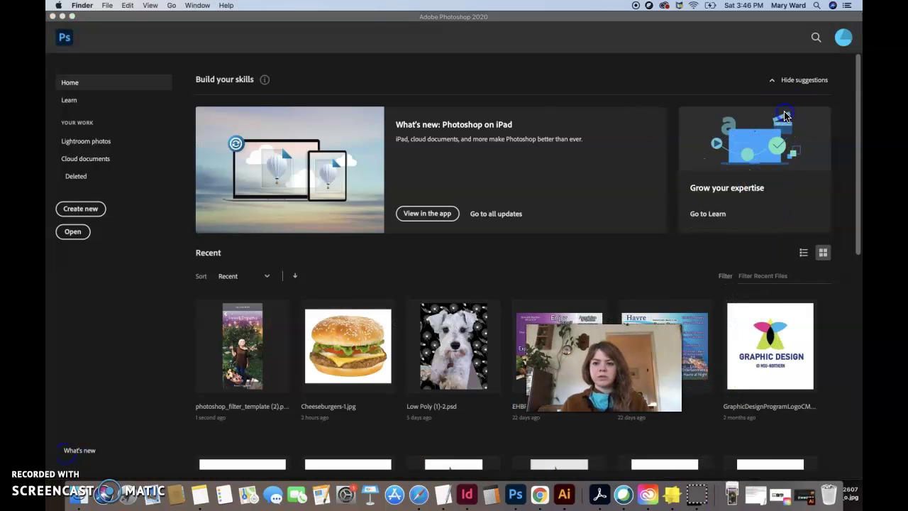
pyautogui.scroll(10, 422, 255)
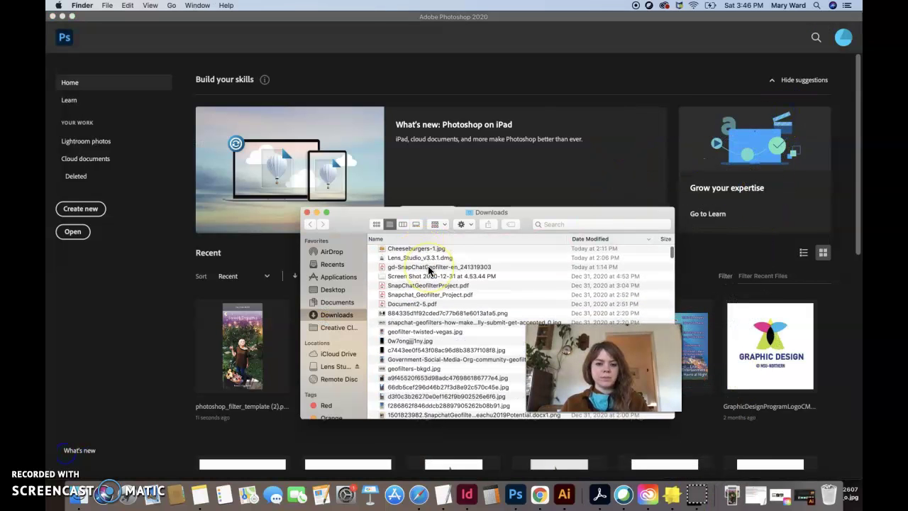
pyautogui.doubleClick(417, 251)
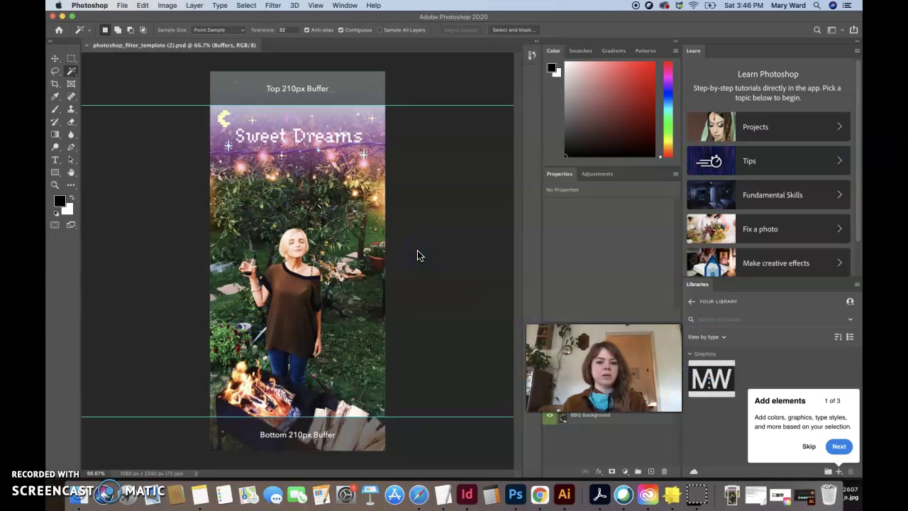
# Expand the Buffers group in the Layers panel and turn off its visibility.
pyautogui.click(518, 305)
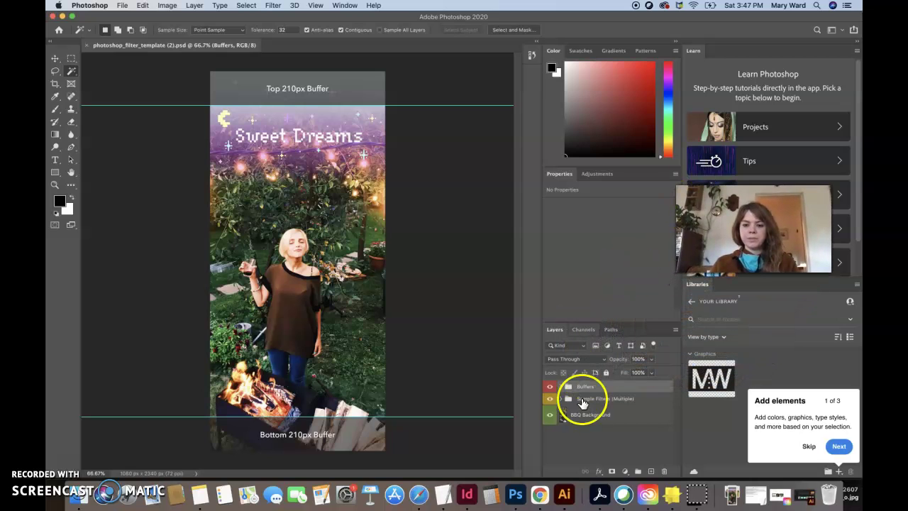
pyautogui.click(551, 388)
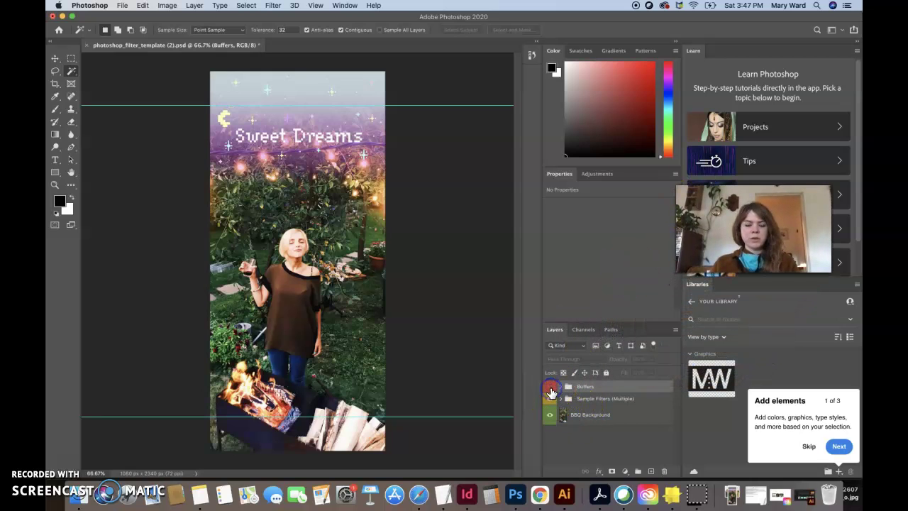
pyautogui.click(550, 387)
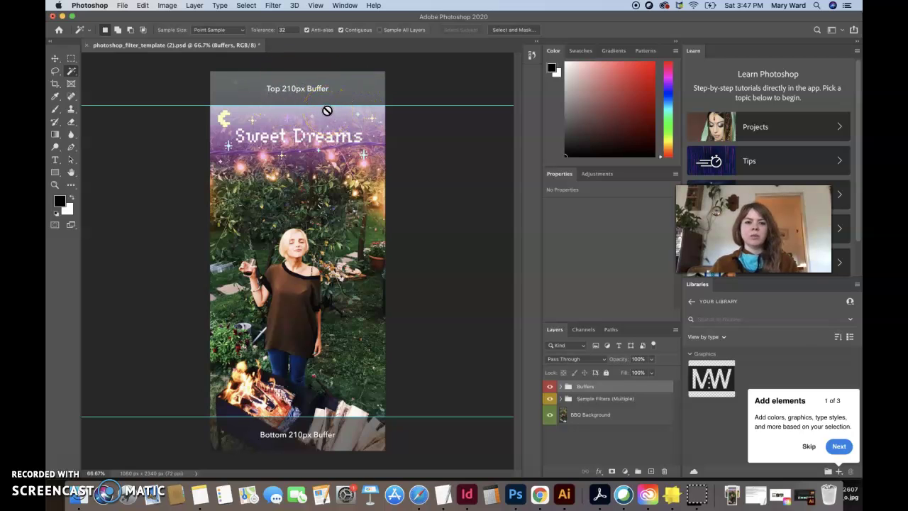
pyautogui.moveTo(327, 111)
pyautogui.mouseDown()
pyautogui.moveTo(300, 85)
pyautogui.moveTo(298, 95)
pyautogui.moveTo(365, 141)
pyautogui.moveTo(327, 164)
pyautogui.moveTo(266, 137)
pyautogui.moveTo(366, 121)
pyautogui.moveTo(254, 105)
pyautogui.mouseUp()
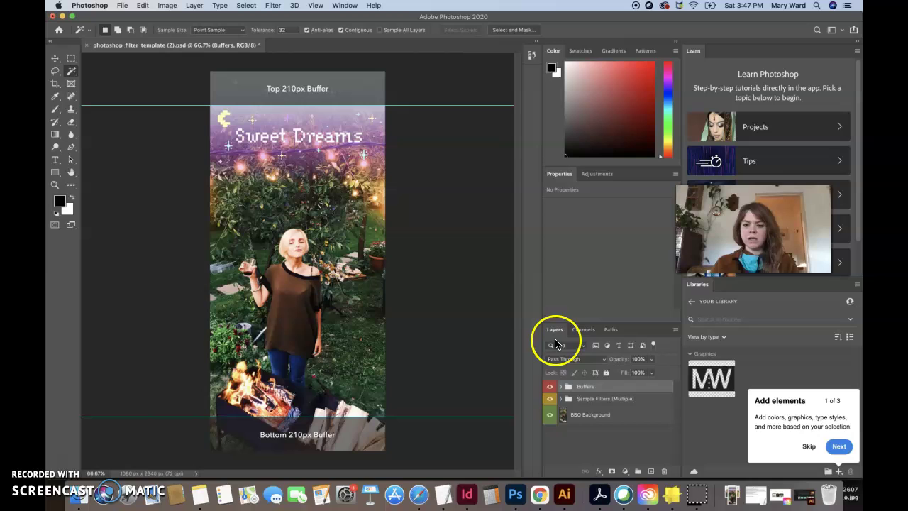
pyautogui.click(561, 387)
pyautogui.scroll(-1, 572, 428)
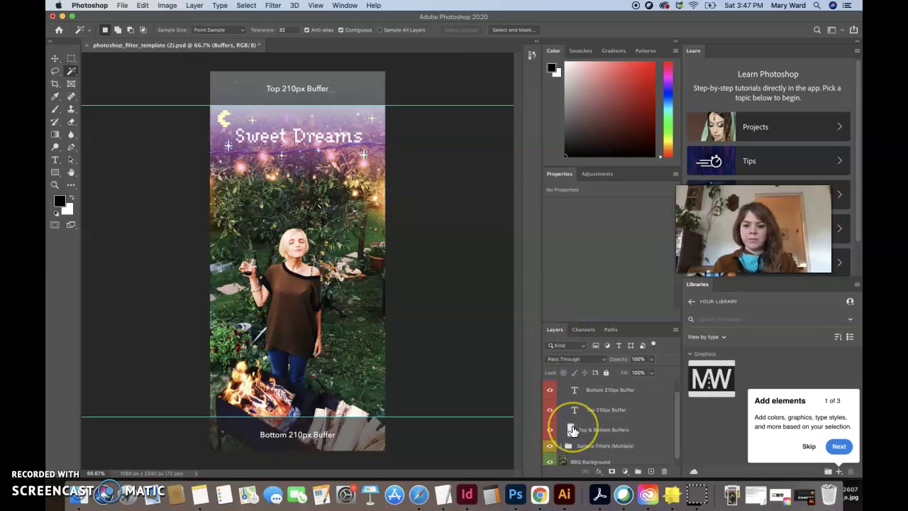
pyautogui.scroll(1, 570, 393)
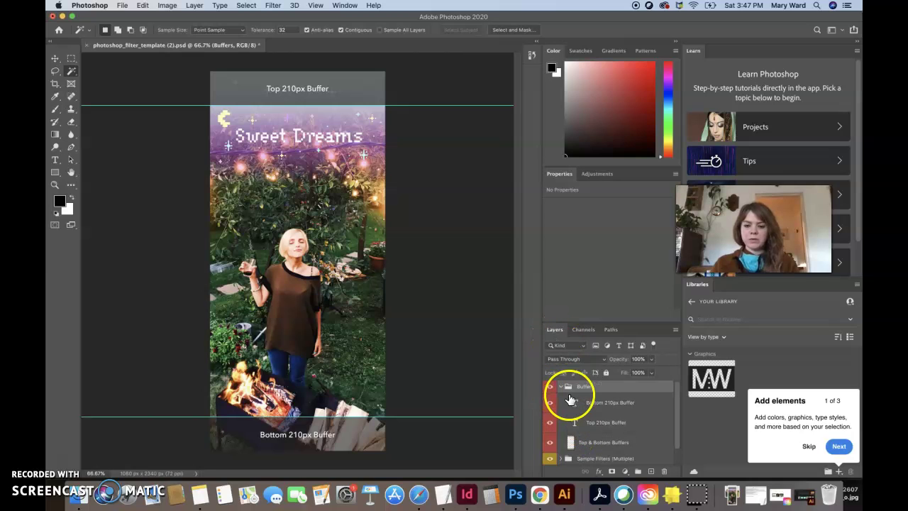
pyautogui.click(550, 388)
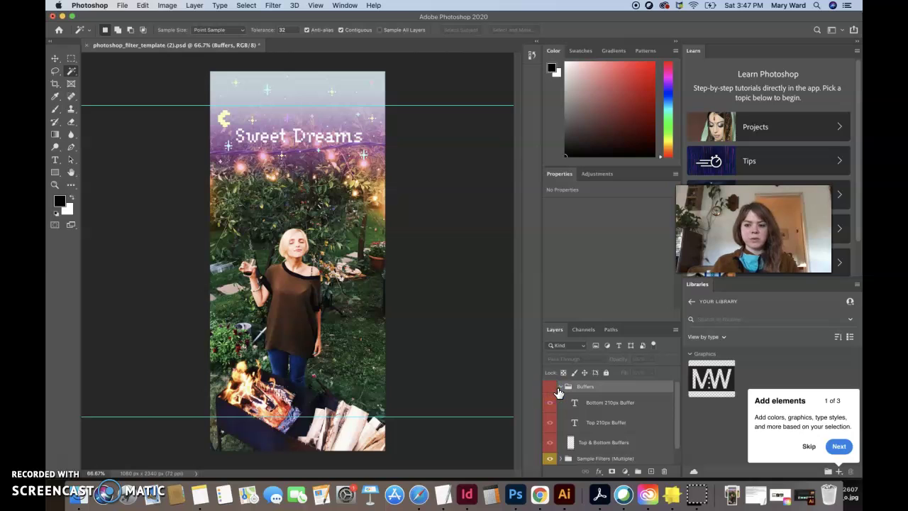
pyautogui.scroll(-1, 558, 396)
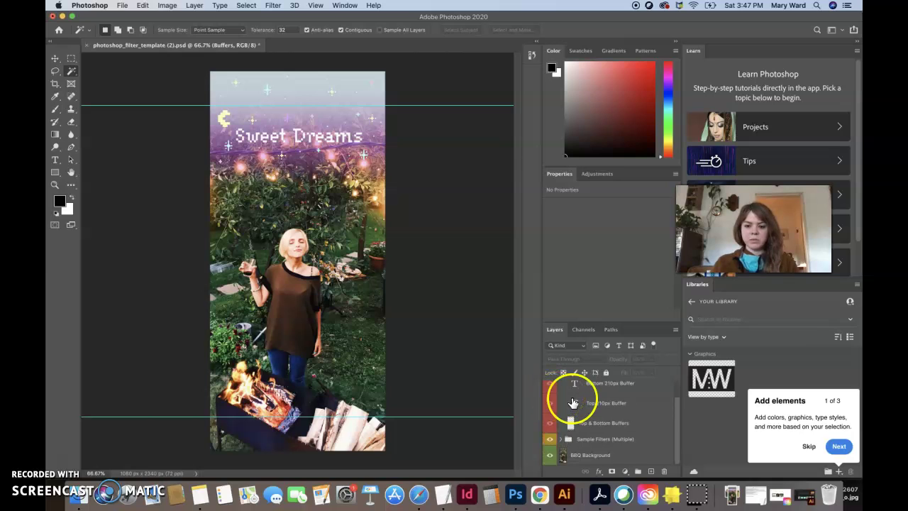
# Expand Sample Filters and preview Sweet Dreams, Just Chilling and Huntington Beach in turn.
pyautogui.click(560, 439)
pyautogui.scroll(-1, 561, 445)
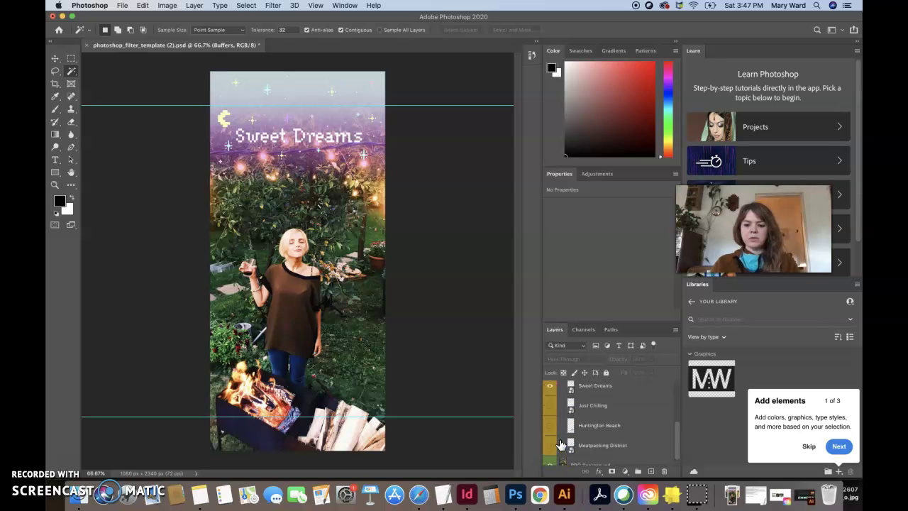
pyautogui.scroll(1, 560, 445)
pyautogui.click(550, 402)
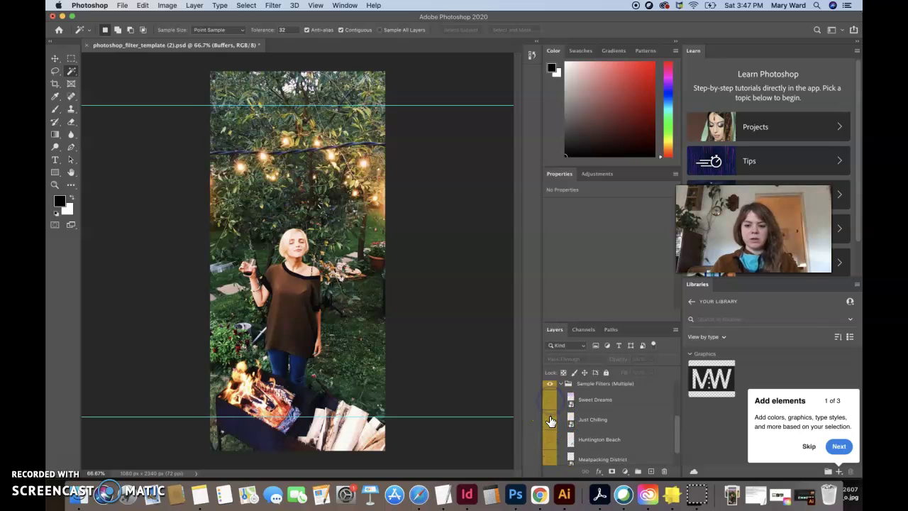
pyautogui.click(551, 420)
pyautogui.click(550, 421)
pyautogui.click(550, 440)
# Preview Meatpacking District, then hide every sample filter so only BBQ Background stays visible.
pyautogui.scroll(-1, 550, 445)
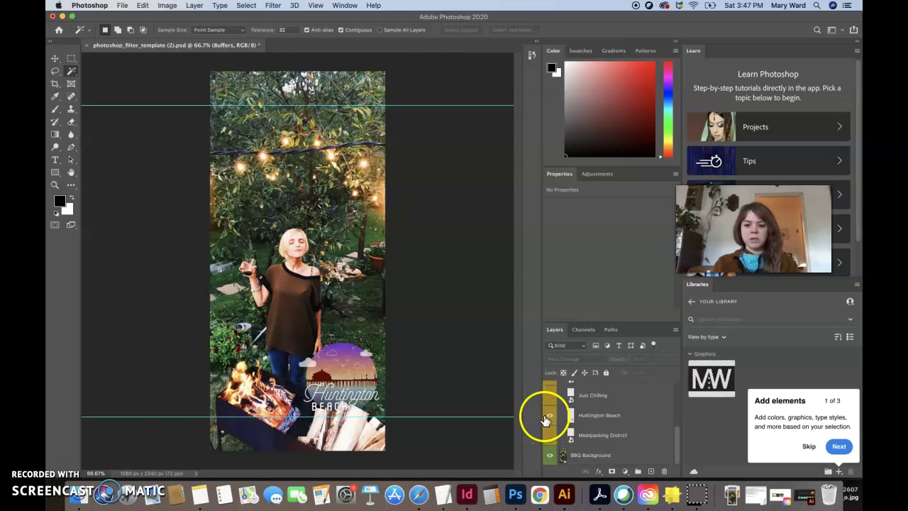
pyautogui.click(546, 416)
pyautogui.click(549, 434)
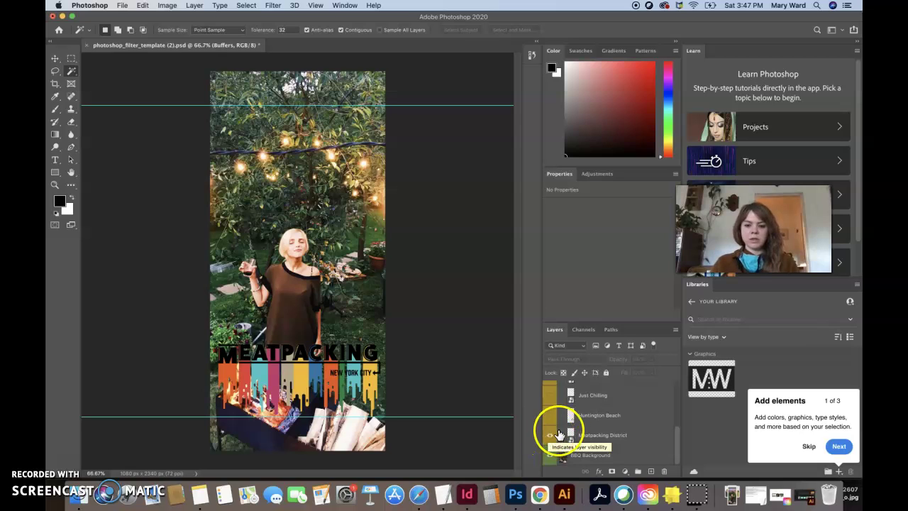
pyautogui.click(549, 434)
pyautogui.click(548, 455)
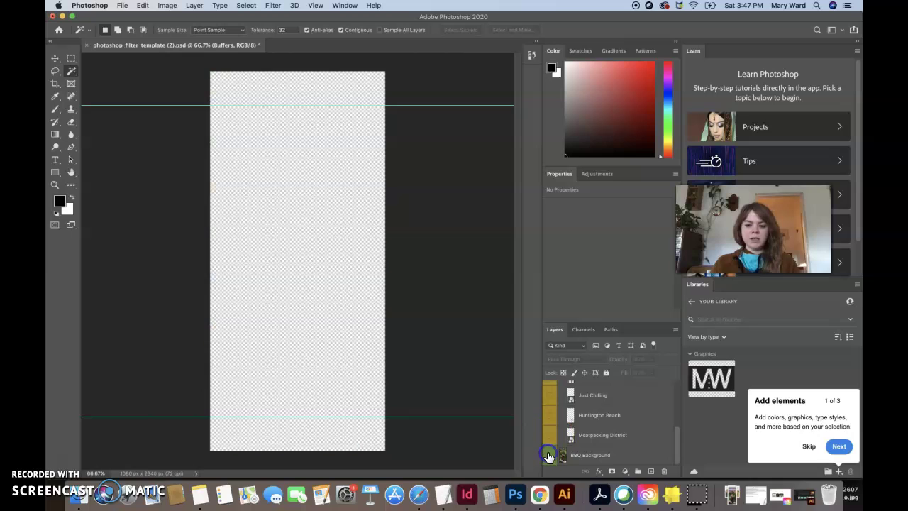
pyautogui.click(548, 454)
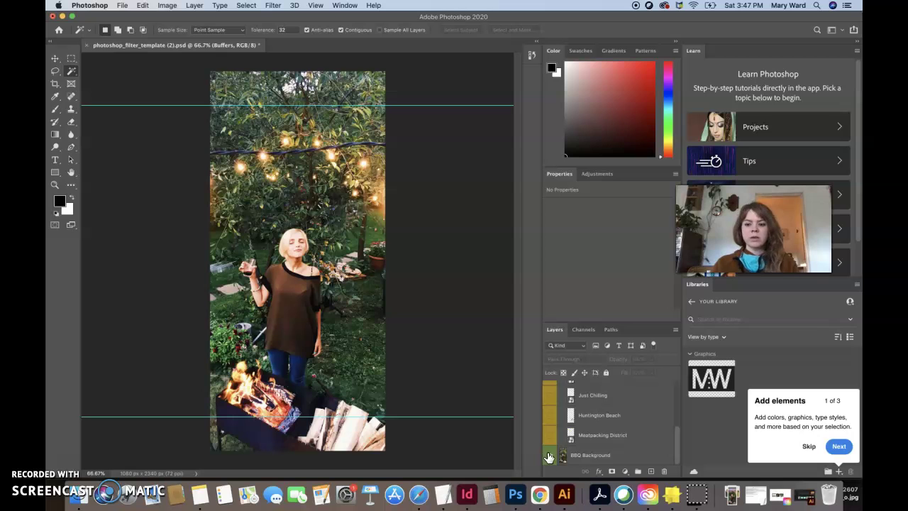
pyautogui.click(734, 496)
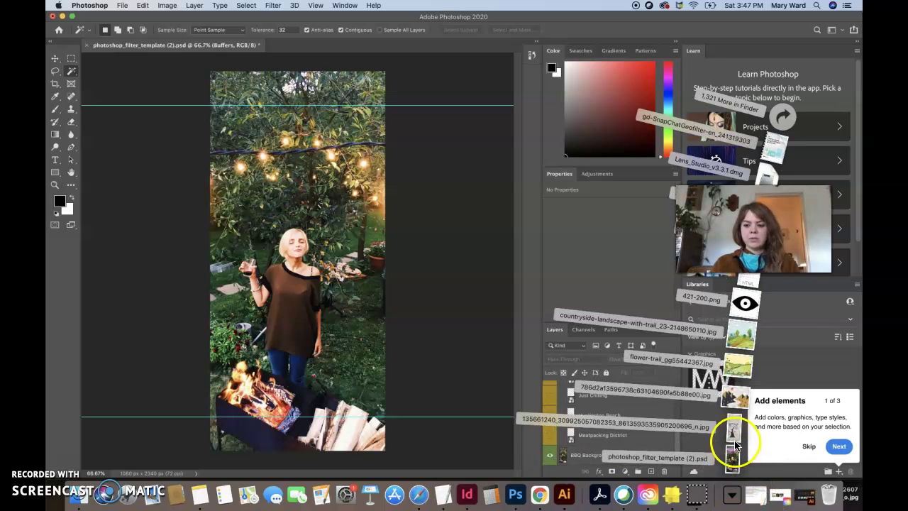
pyautogui.click(735, 444)
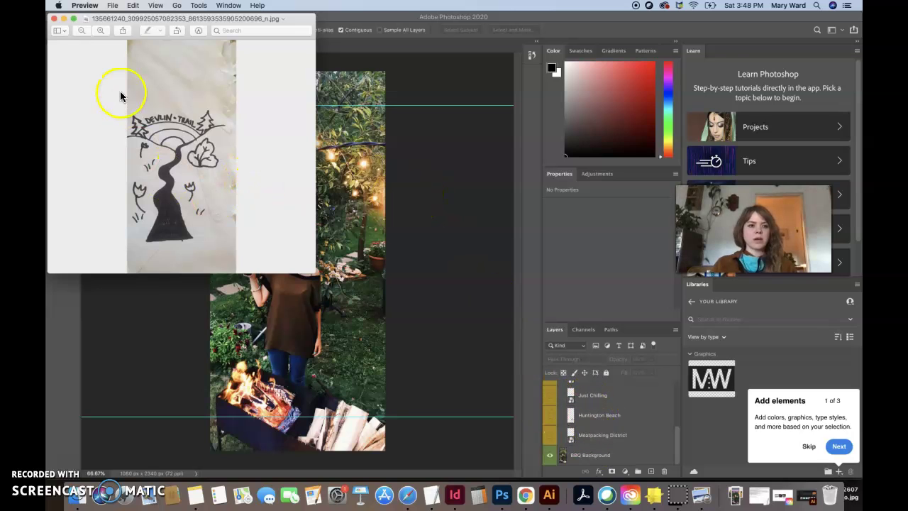
pyautogui.click(55, 16)
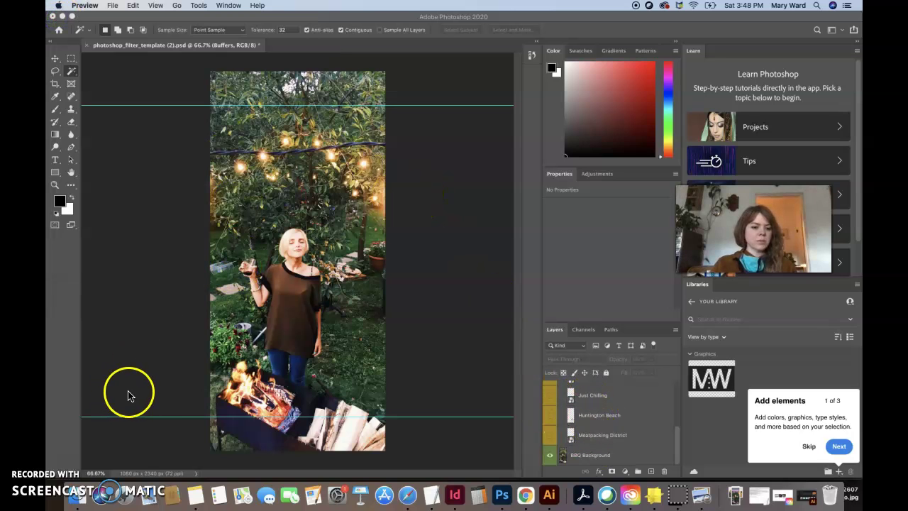
# Open en-US_MP4_filter_template (3).ai and hide its Guidelines and Example Filters layers.
pyautogui.click(548, 495)
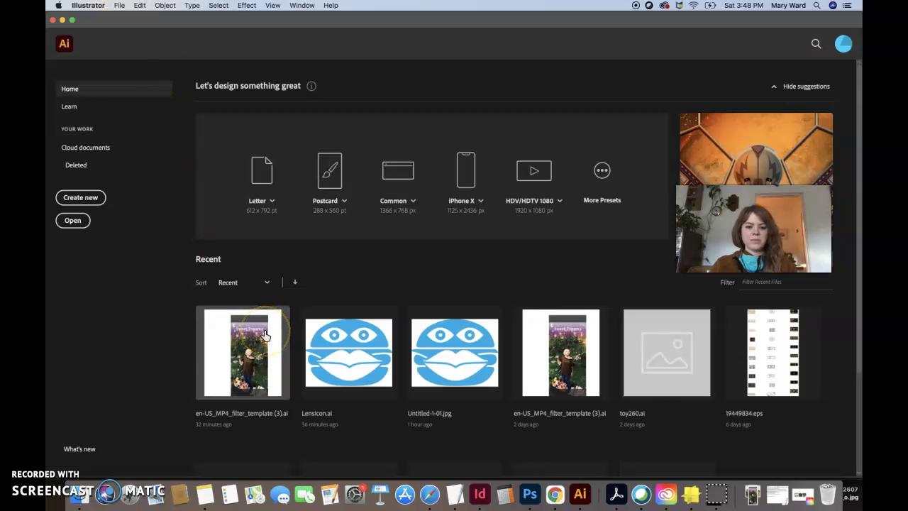
pyautogui.click(263, 335)
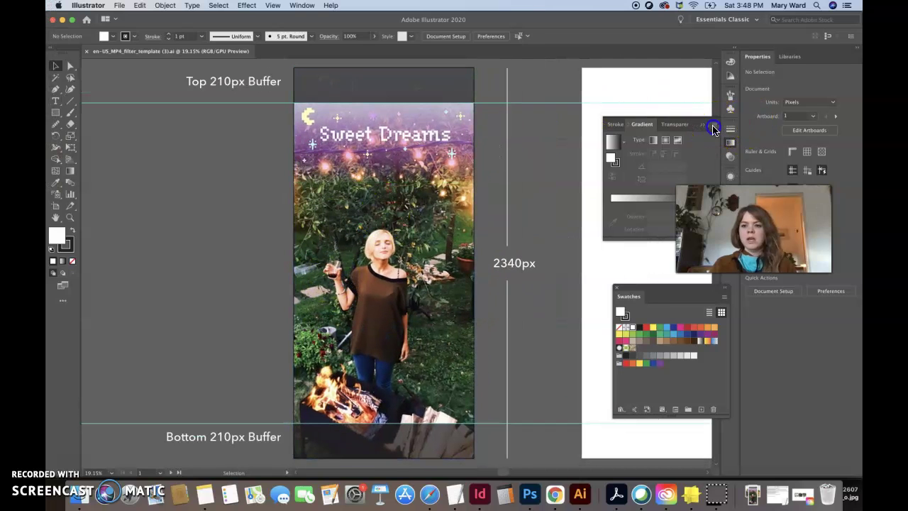
pyautogui.click(729, 129)
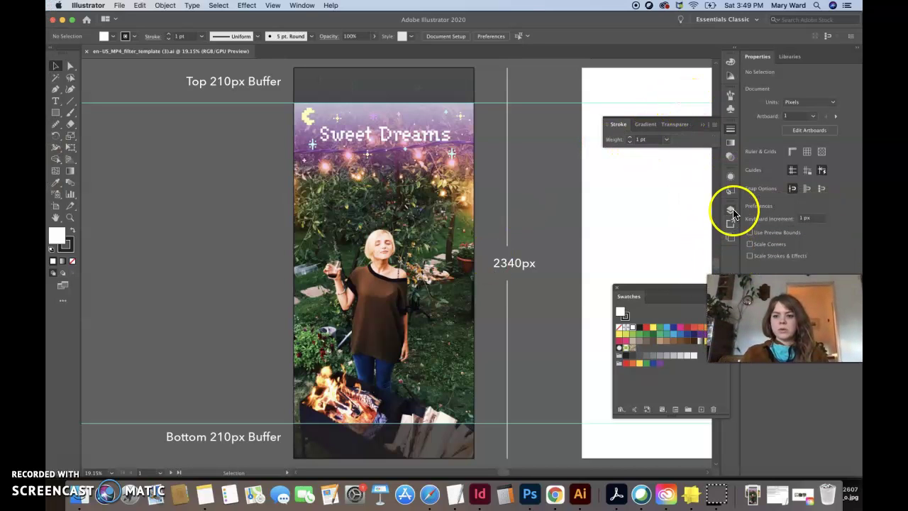
pyautogui.click(730, 210)
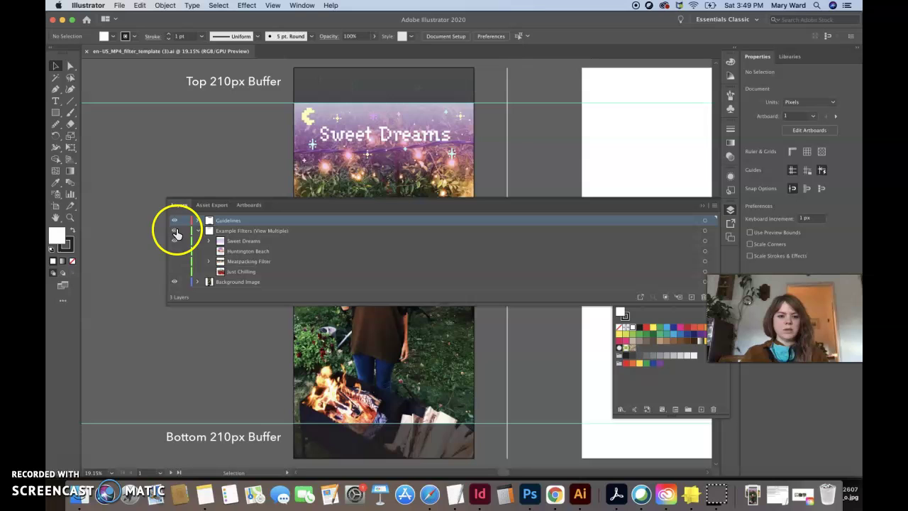
pyautogui.moveTo(173, 220); pyautogui.dragTo(173, 284)
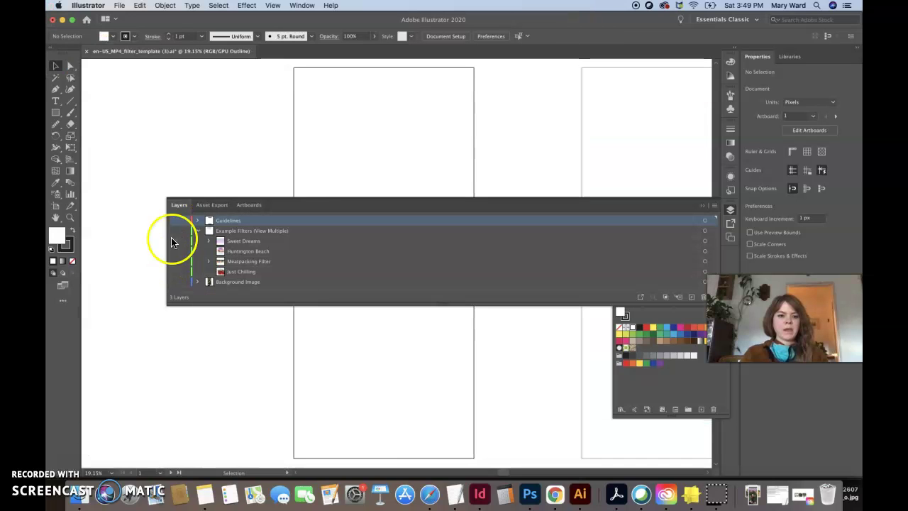
pyautogui.click(701, 206)
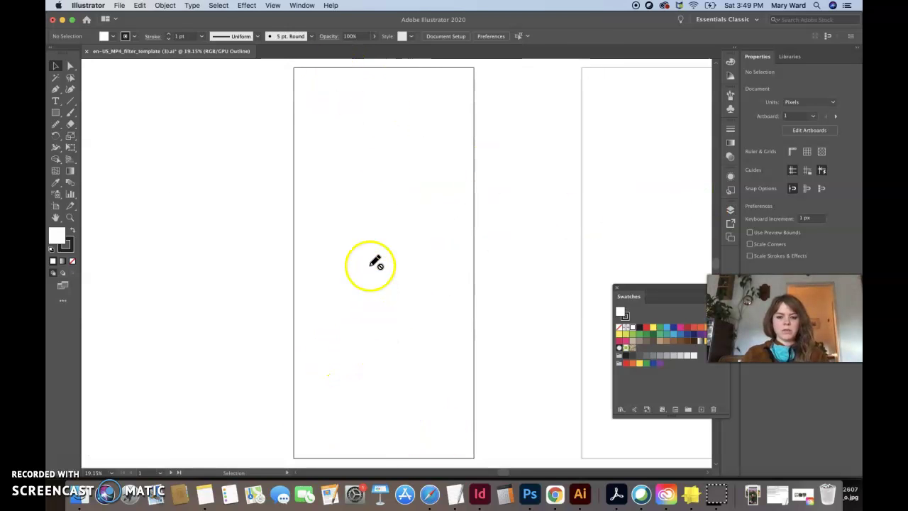
pyautogui.click(122, 6)
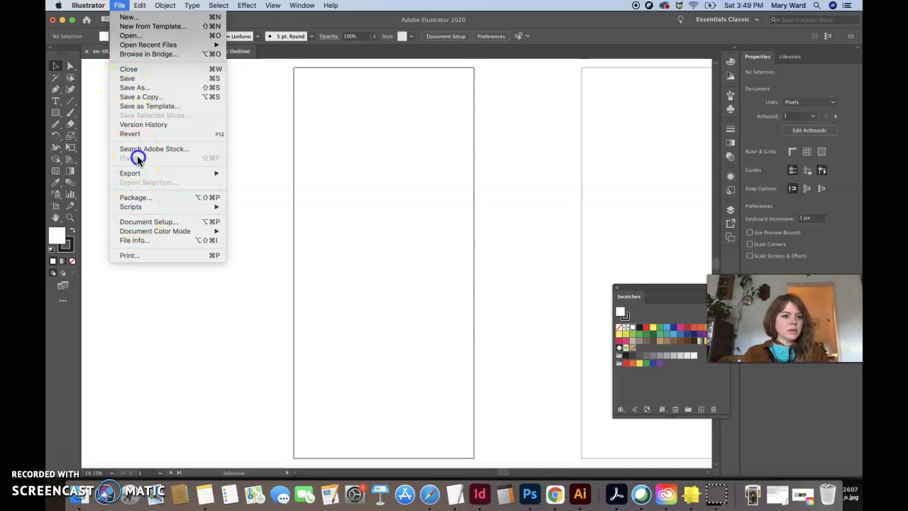
# Create a new Letter-size document.
pyautogui.click(263, 190)
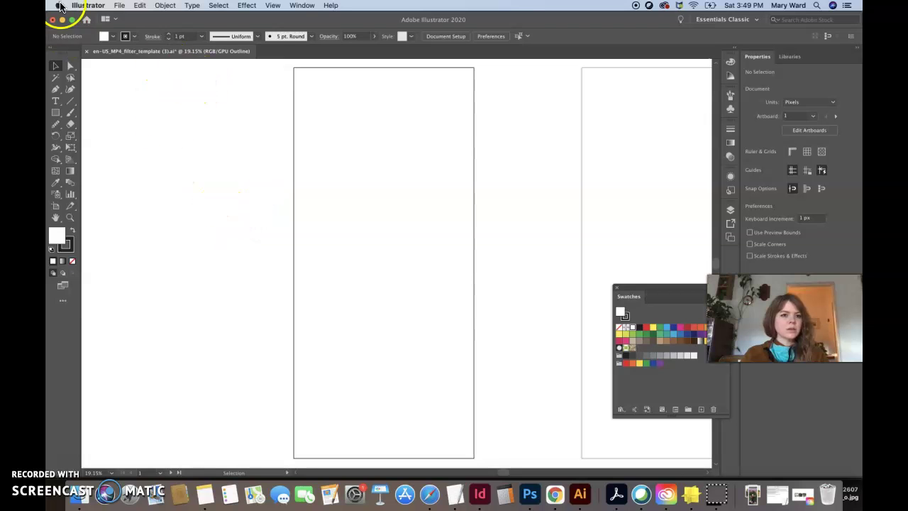
pyautogui.click(118, 5)
pyautogui.click(125, 19)
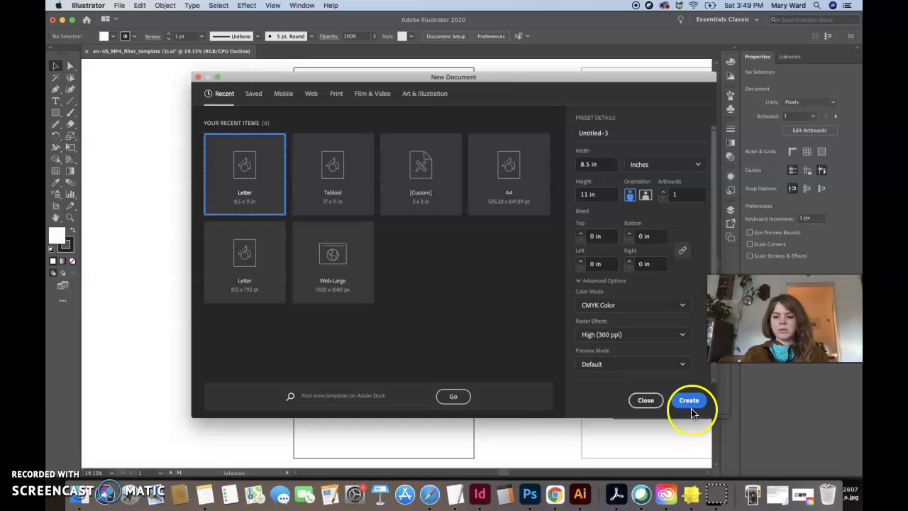
pyautogui.click(689, 401)
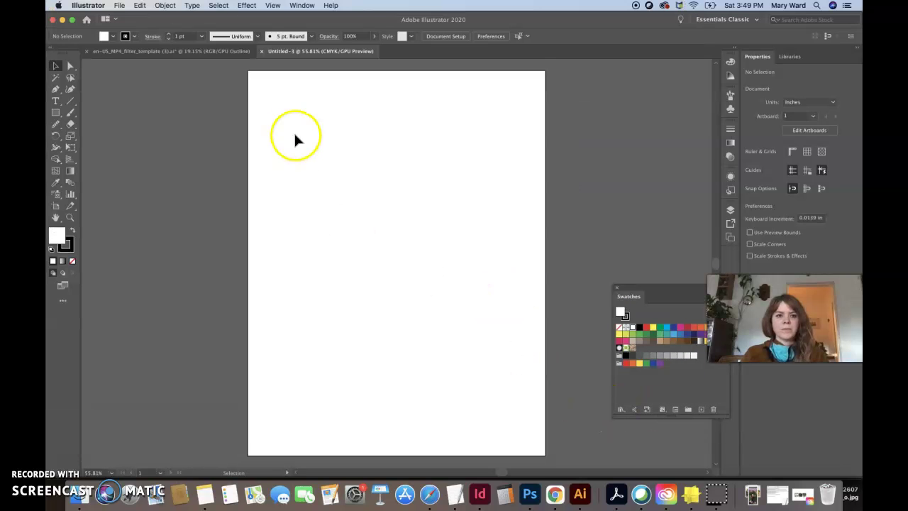
# Place the Devlin Trail sketch photo from Downloads onto the page.
pyautogui.click(120, 5)
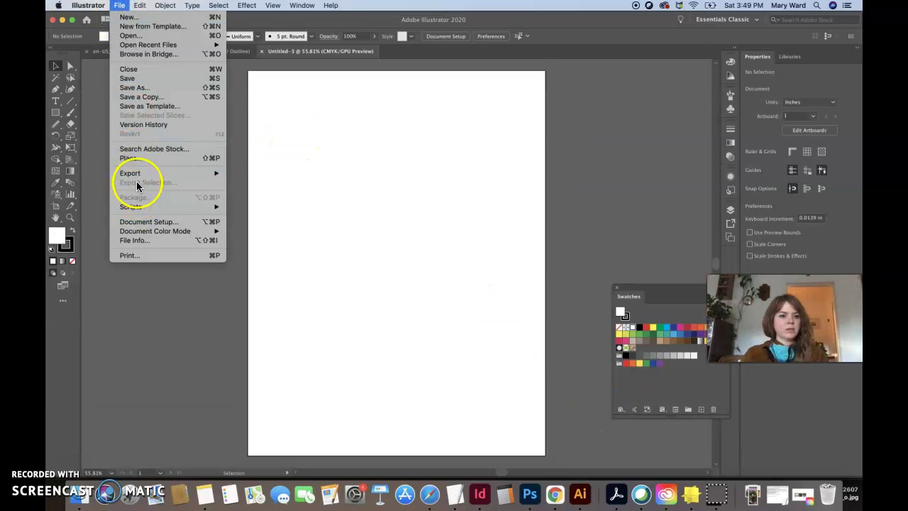
pyautogui.click(134, 157)
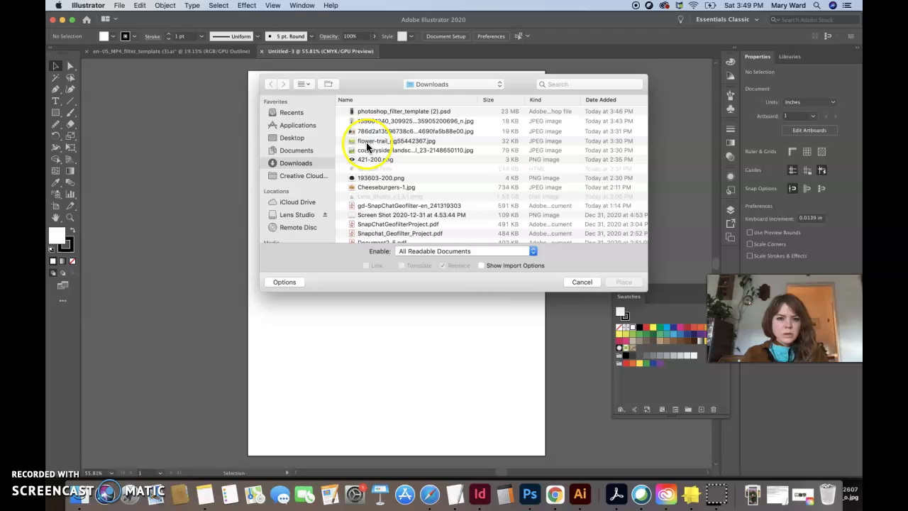
pyautogui.click(365, 122)
pyautogui.click(624, 282)
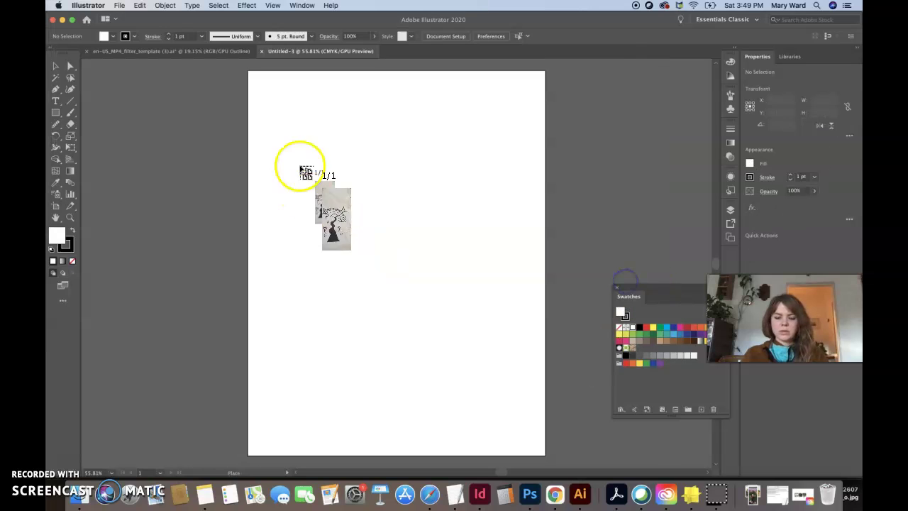
pyautogui.click(171, 100)
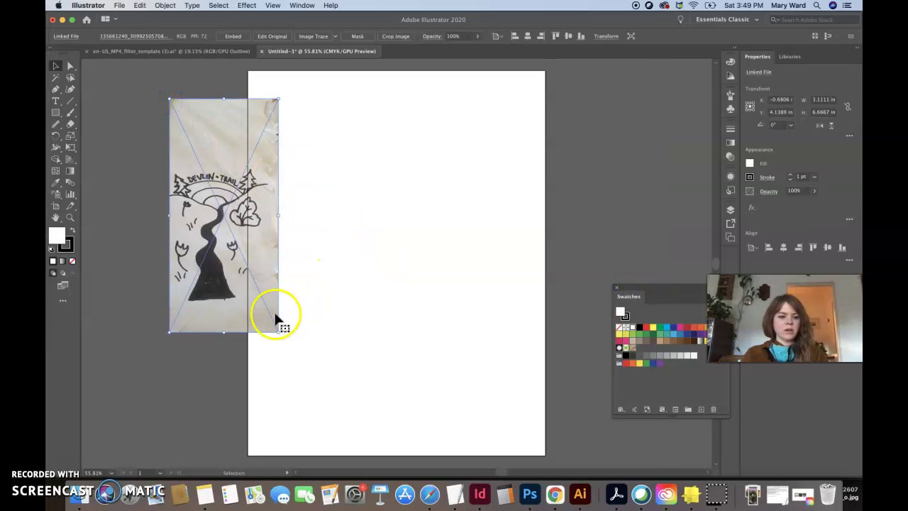
pyautogui.moveTo(268, 304); pyautogui.dragTo(418, 323)
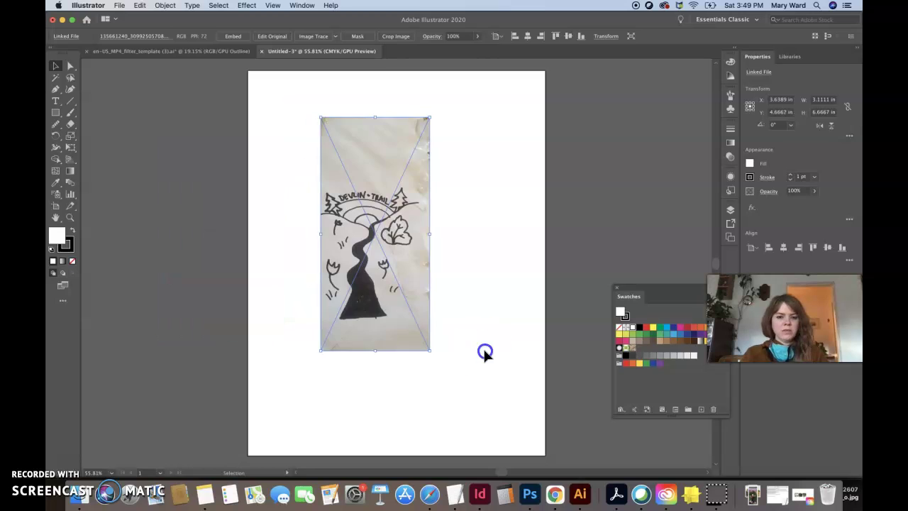
# Zoom in and move the sketch photo to the left side of the page.
pyautogui.click(483, 349)
pyautogui.press('super+equal')
pyautogui.press('super+equal')
pyautogui.click(298, 263)
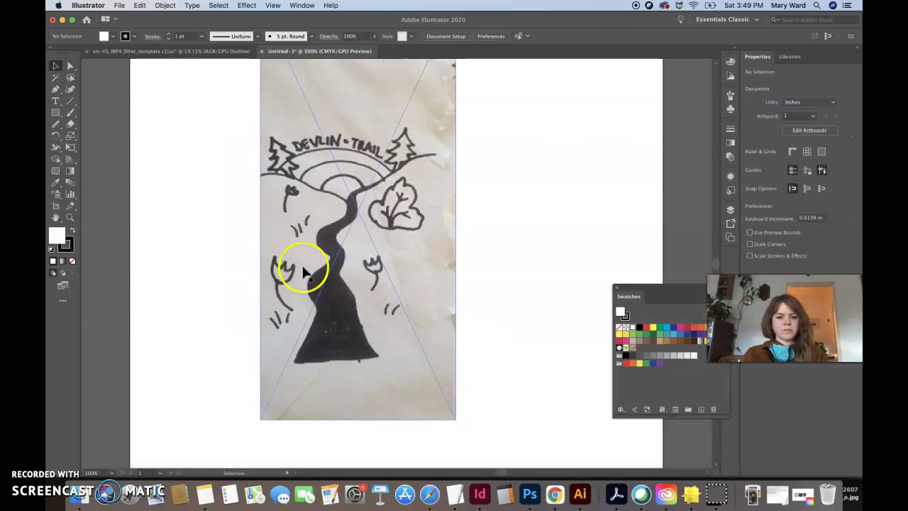
pyautogui.click(246, 172)
pyautogui.moveTo(324, 203); pyautogui.dragTo(158, 205)
pyautogui.moveTo(234, 229); pyautogui.dragTo(292, 231)
pyautogui.click(434, 274)
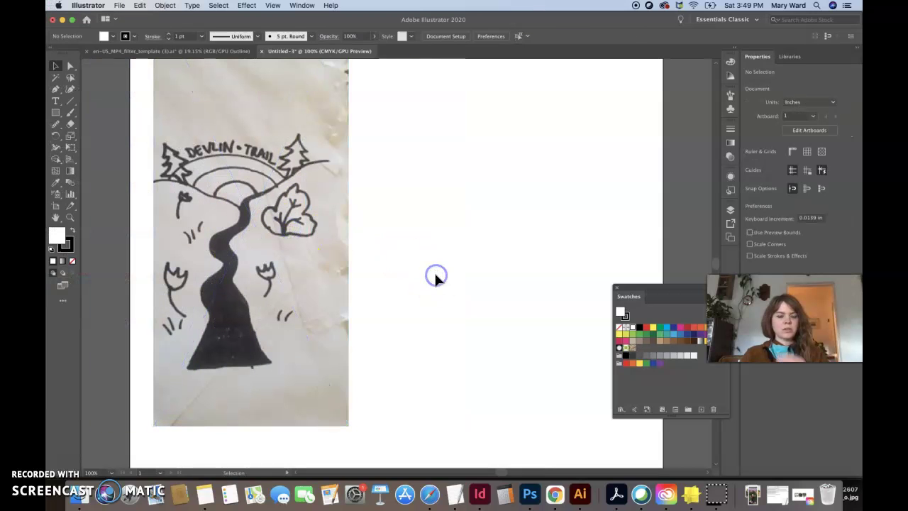
# Paint black Paintbrush strokes along the trail's edges and across its interior, including the winding upper part.
pyautogui.click(70, 115)
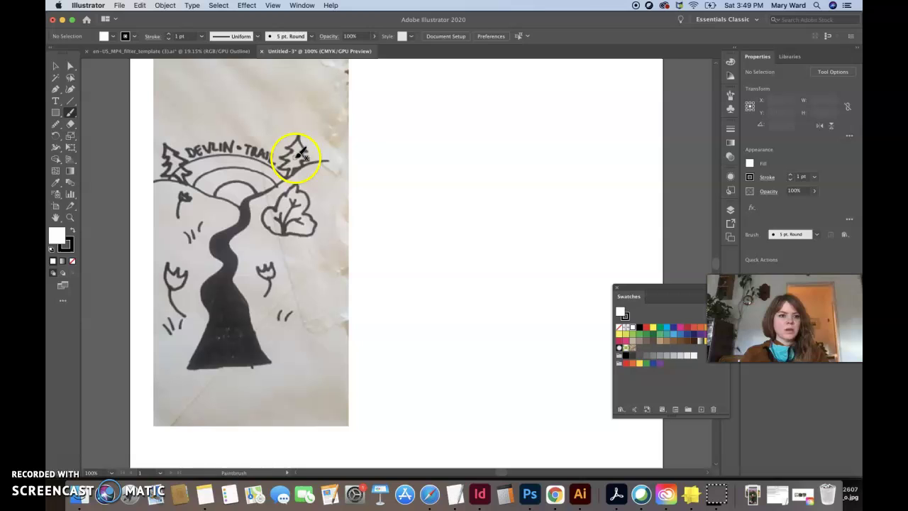
pyautogui.click(273, 366)
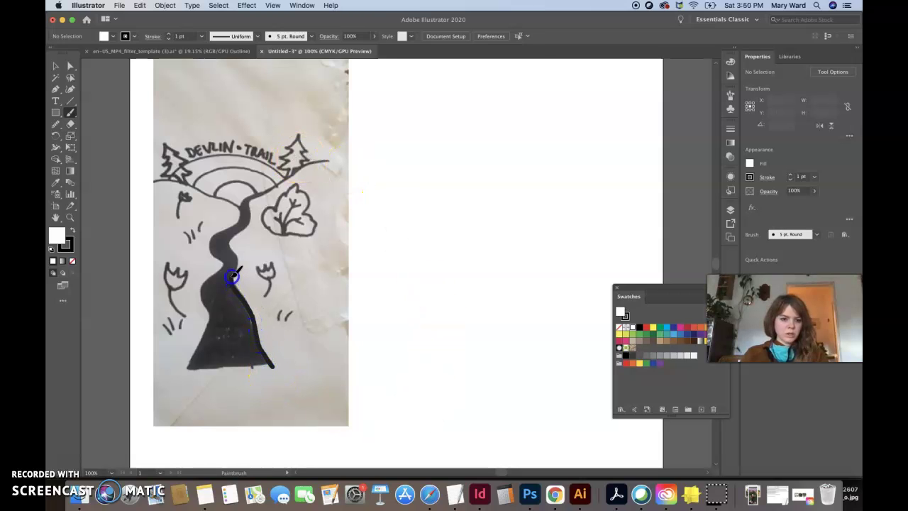
pyautogui.moveTo(232, 276); pyautogui.dragTo(234, 277)
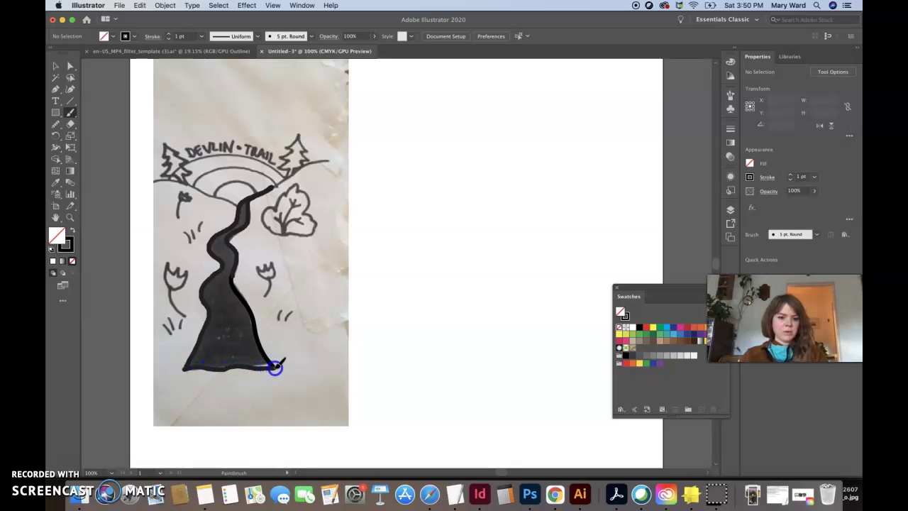
pyautogui.moveTo(271, 365); pyautogui.dragTo(269, 364)
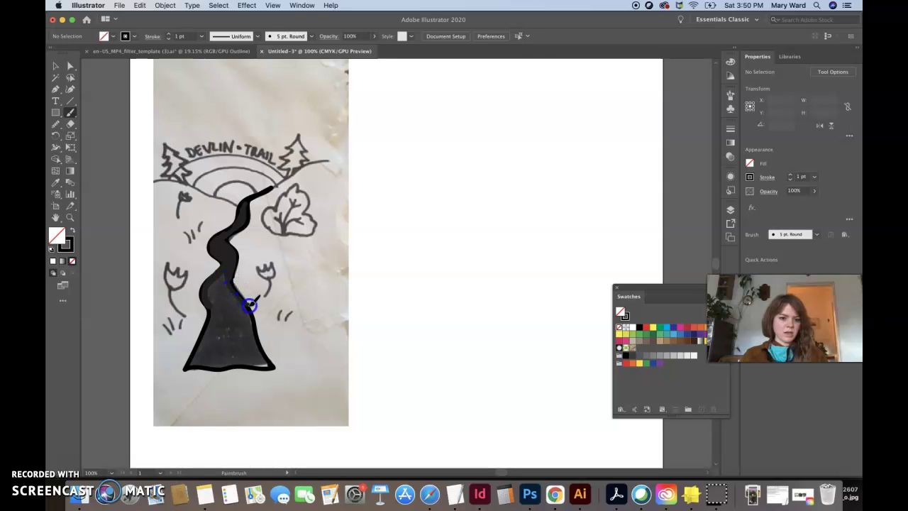
pyautogui.moveTo(252, 319)
pyautogui.mouseDown()
pyautogui.moveTo(227, 320)
pyautogui.moveTo(248, 327)
pyautogui.moveTo(236, 259)
pyautogui.moveTo(243, 196)
pyautogui.moveTo(244, 220)
pyautogui.mouseUp()
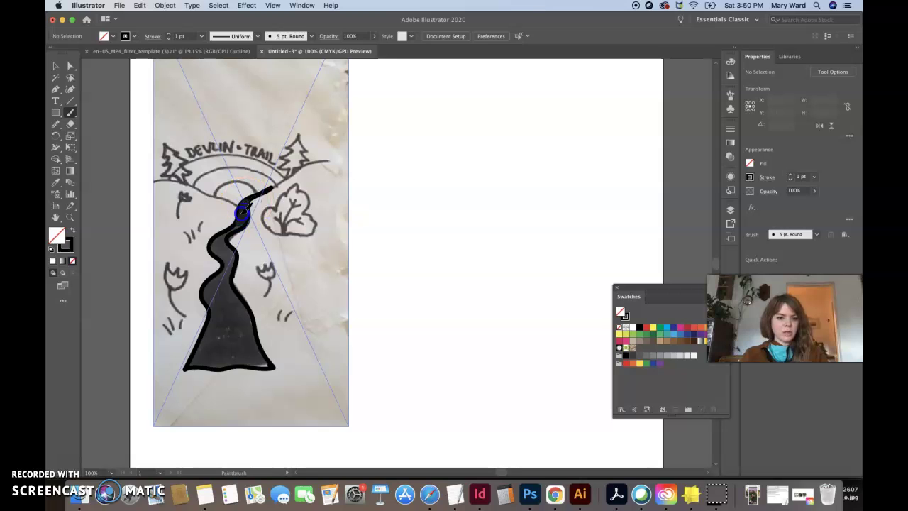
pyautogui.moveTo(225, 236); pyautogui.dragTo(220, 245)
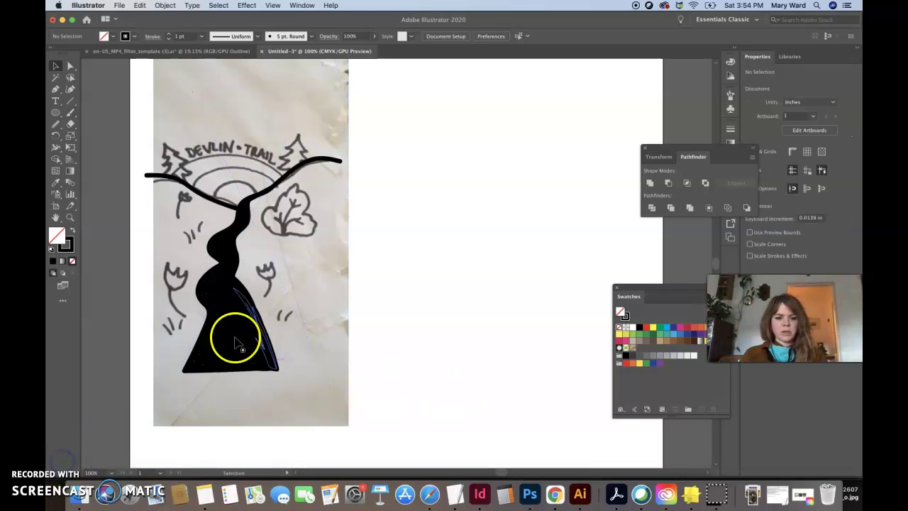
# Select the placed sketch photo with the Selection tool and nudge it slightly right.
pyautogui.moveTo(229, 340)
pyautogui.mouseDown()
pyautogui.moveTo(243, 337)
pyautogui.moveTo(229, 331)
pyautogui.moveTo(229, 259)
pyautogui.moveTo(275, 190)
pyautogui.moveTo(308, 260)
pyautogui.mouseUp()
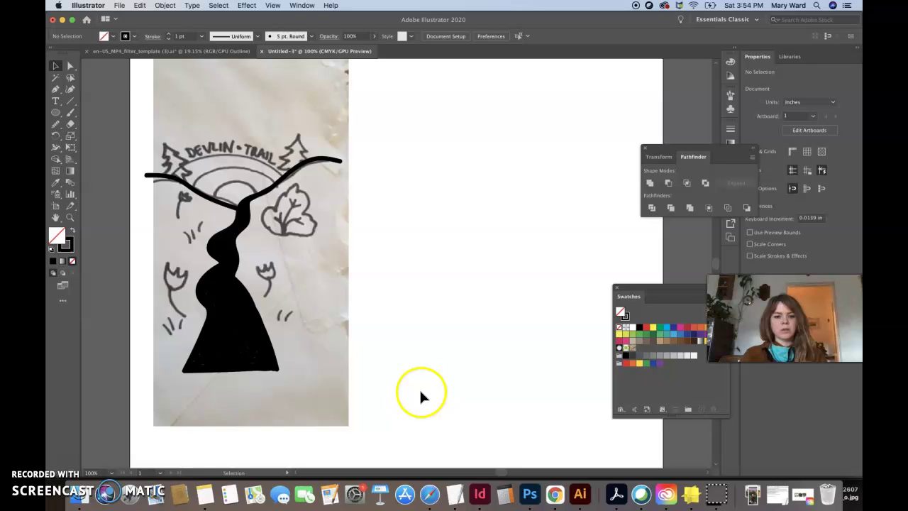
pyautogui.click(320, 415)
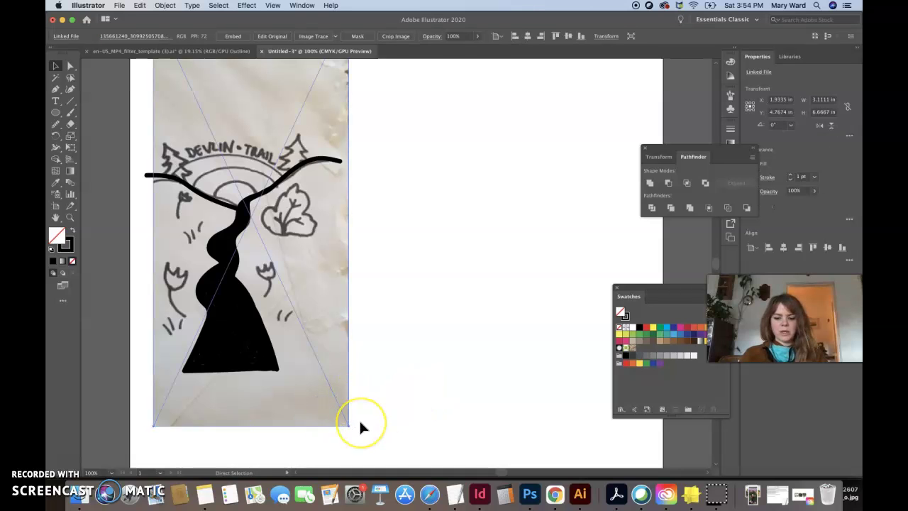
pyautogui.press('v')
pyautogui.click(423, 367)
pyautogui.click(303, 385)
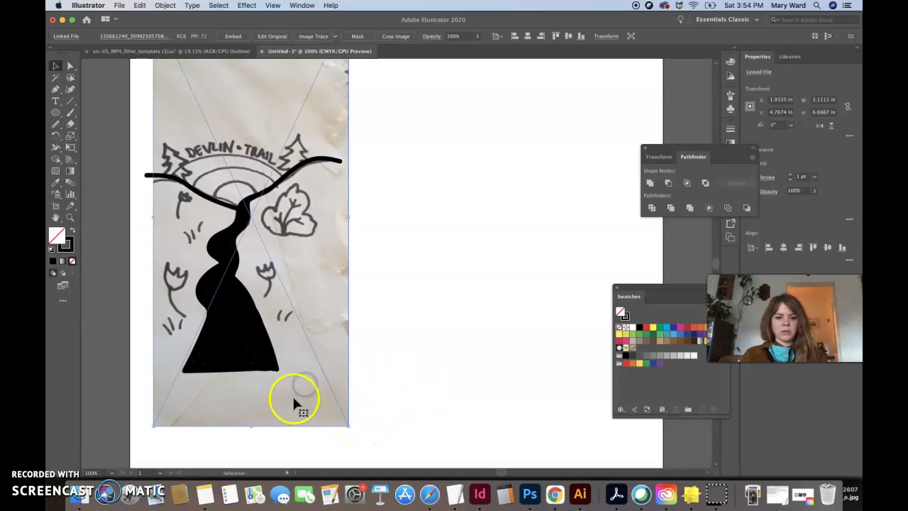
pyautogui.moveTo(337, 384); pyautogui.dragTo(375, 387)
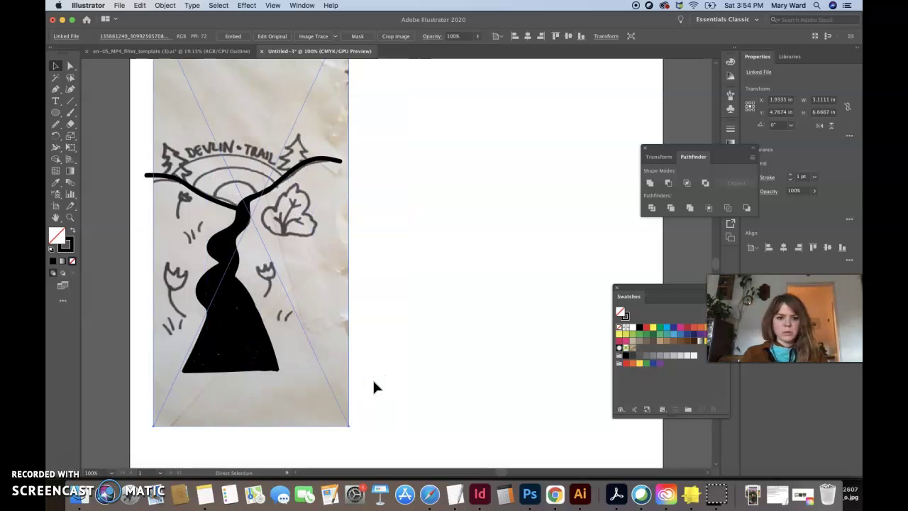
pyautogui.click(405, 385)
pyautogui.click(310, 404)
pyautogui.press('v')
pyautogui.click(318, 409)
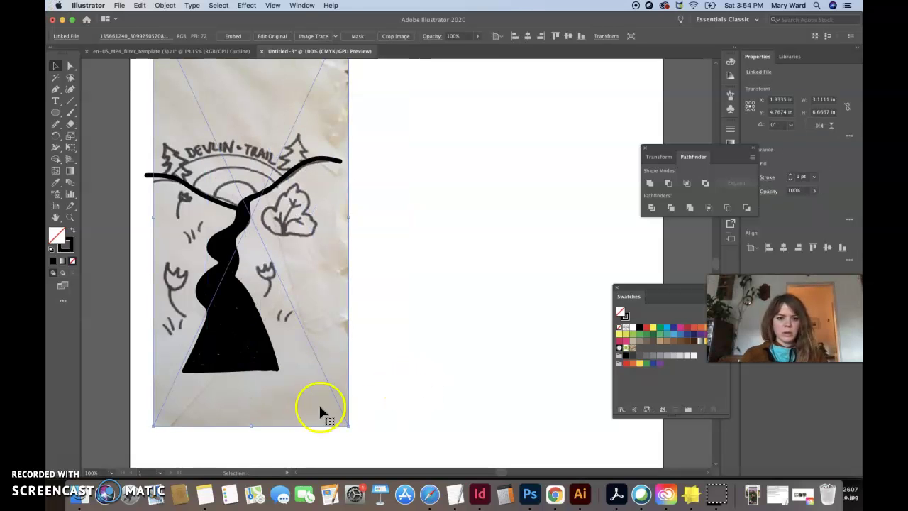
pyautogui.click(403, 417)
pyautogui.click(318, 401)
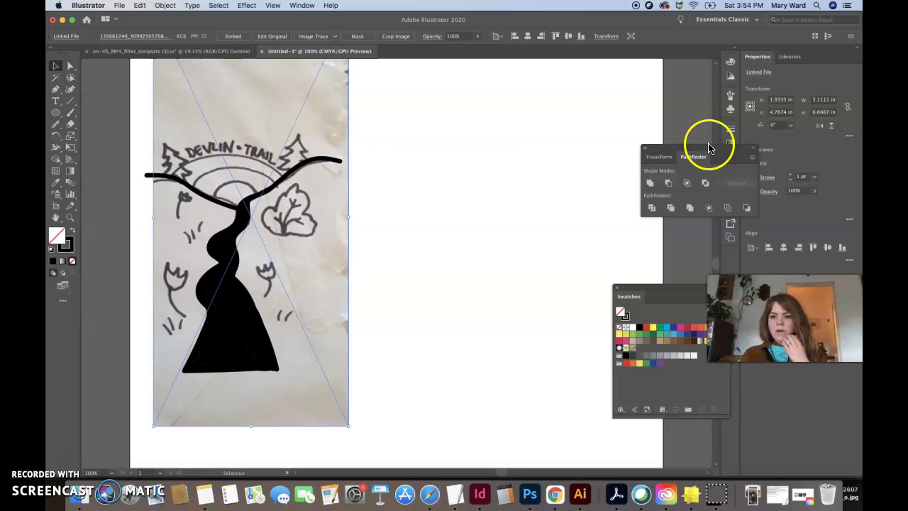
# Move the Pathfinder and Swatches panels nearer the drawing, then marquee-select the trail strokes with the photo.
pyautogui.moveTo(699, 146); pyautogui.dragTo(556, 121)
pyautogui.moveTo(640, 291); pyautogui.dragTo(508, 224)
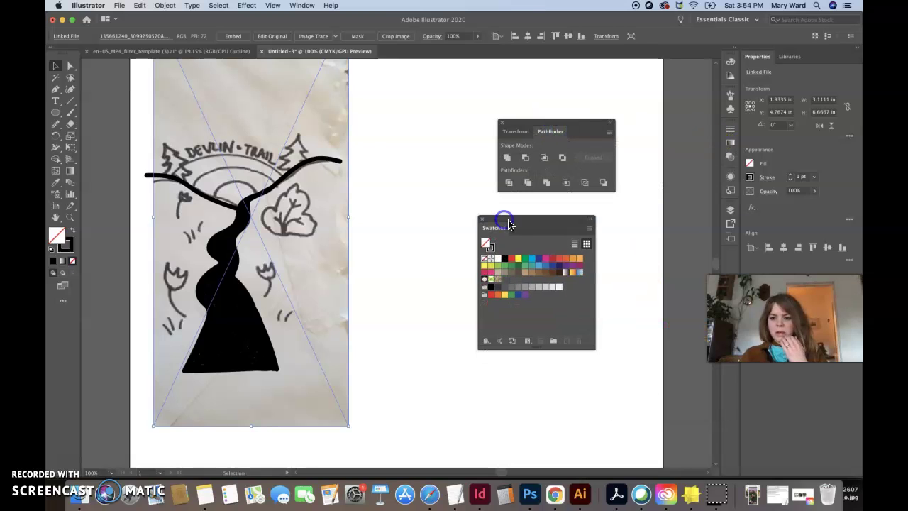
pyautogui.moveTo(787, 341); pyautogui.dragTo(617, 418)
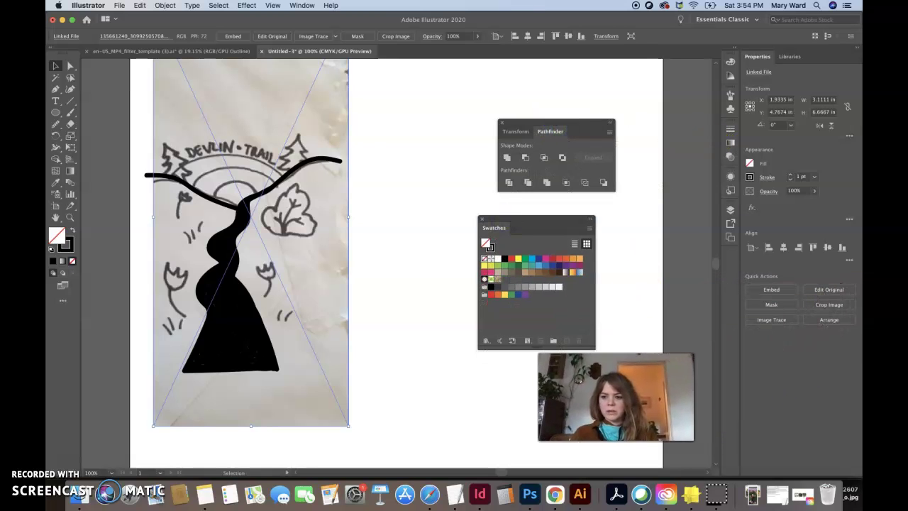
pyautogui.moveTo(580, 343); pyautogui.dragTo(571, 348)
pyautogui.click(369, 285)
pyautogui.click(229, 285)
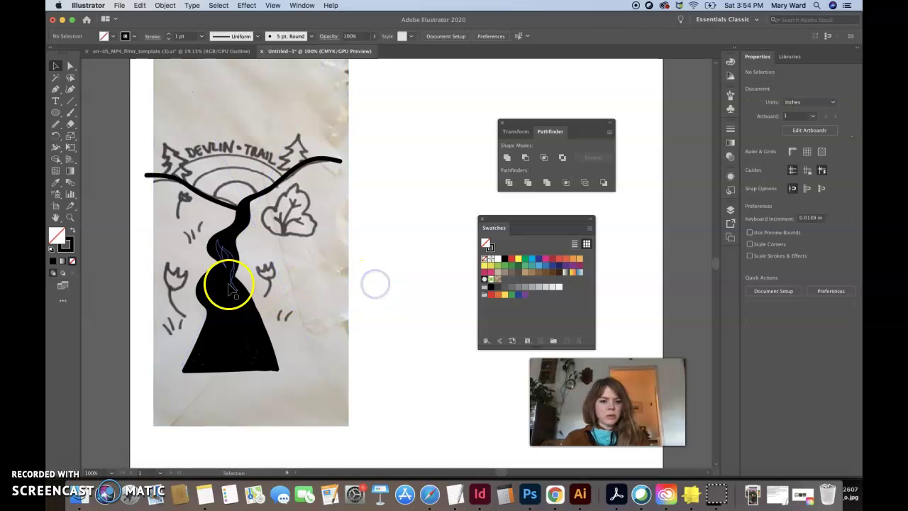
pyautogui.moveTo(386, 144); pyautogui.dragTo(155, 346)
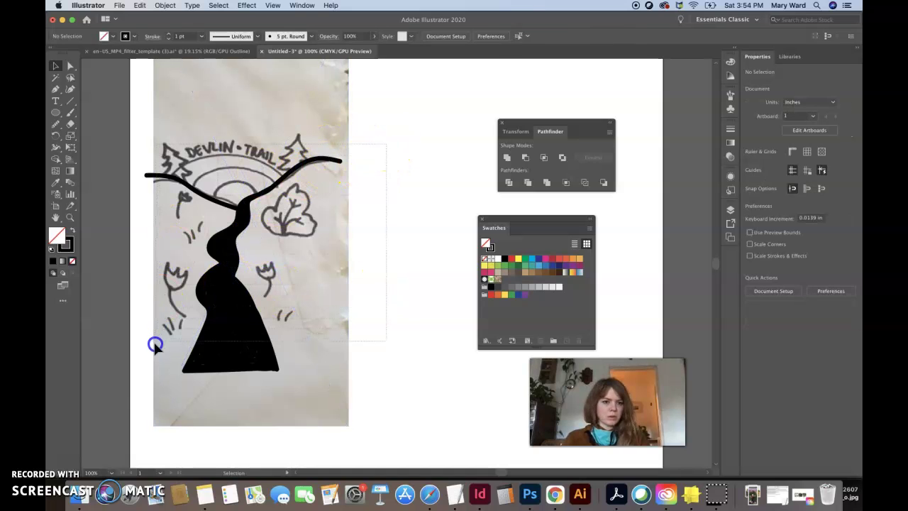
pyautogui.moveTo(142, 385); pyautogui.dragTo(132, 401)
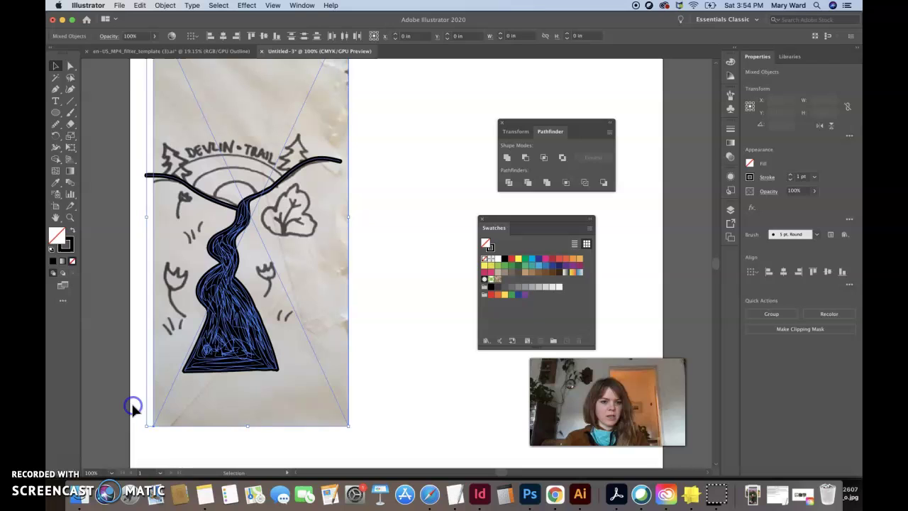
# Select only the trail strokes and convert them with Object > Path > Outline Stroke.
pyautogui.keyDown('shift'); pyautogui.click(329, 406); pyautogui.keyUp('shift')
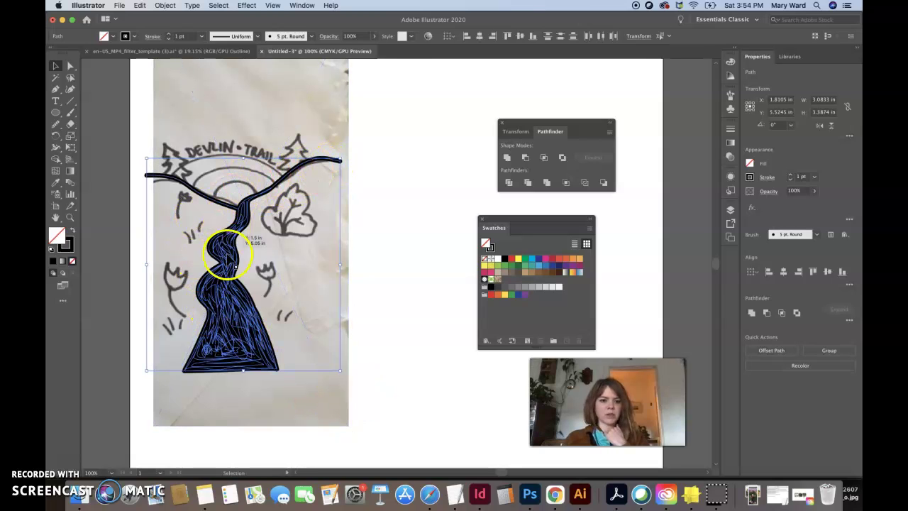
pyautogui.click(166, 5)
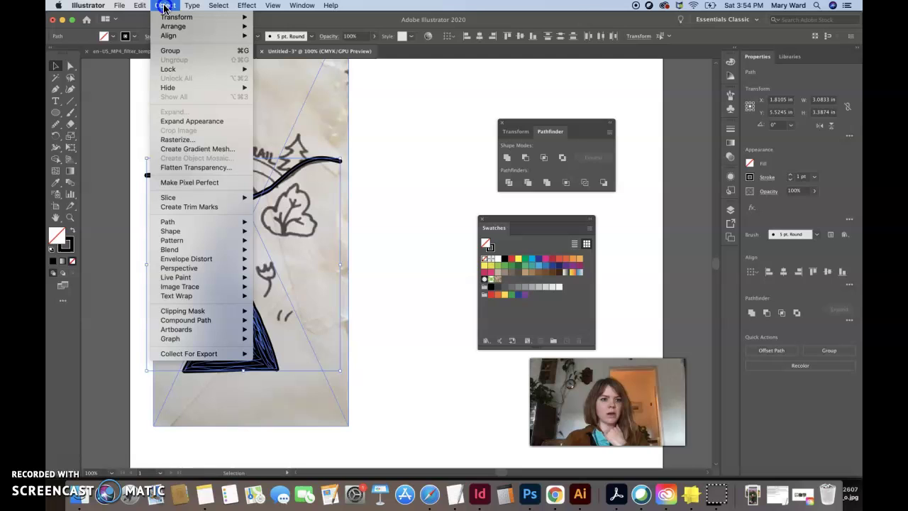
pyautogui.moveTo(222, 222)
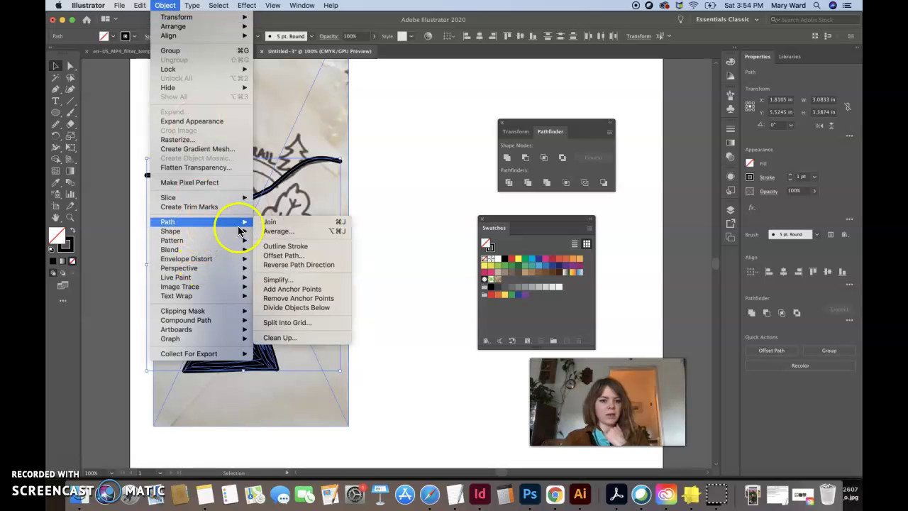
pyautogui.click(271, 246)
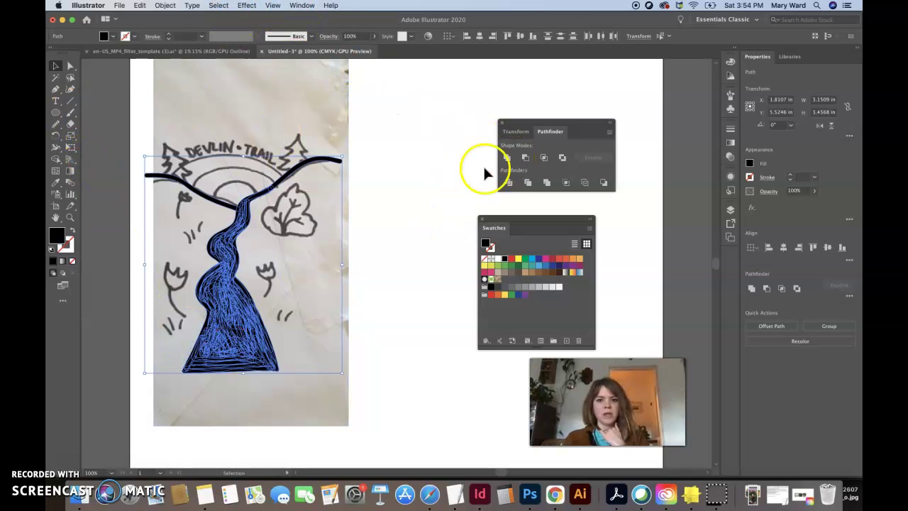
# Reopen the Pathfinder panel from the Window menu and Unite the outlined strokes into one shape.
pyautogui.click(500, 124)
pyautogui.click(301, 6)
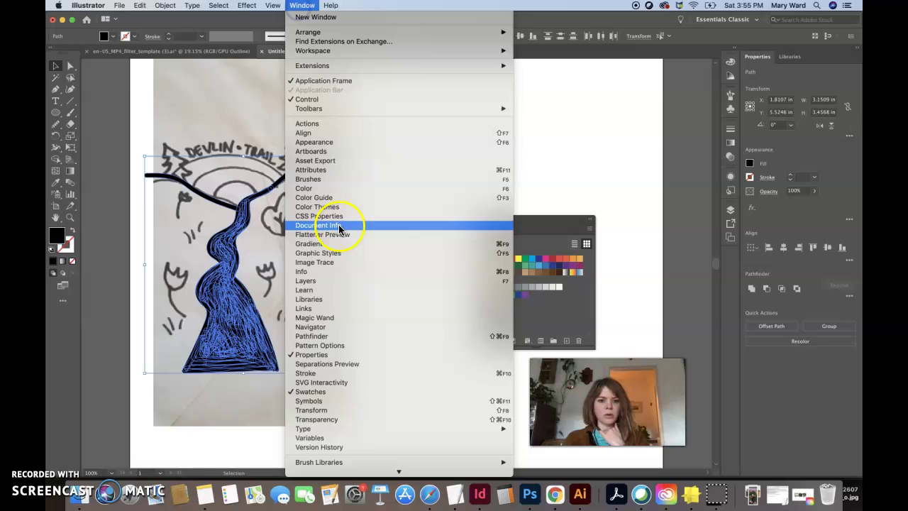
pyautogui.click(340, 337)
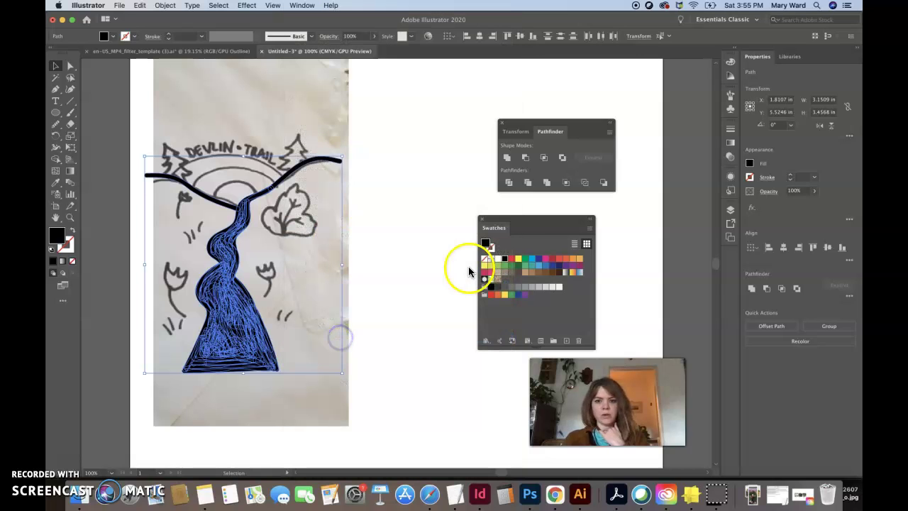
pyautogui.click(507, 159)
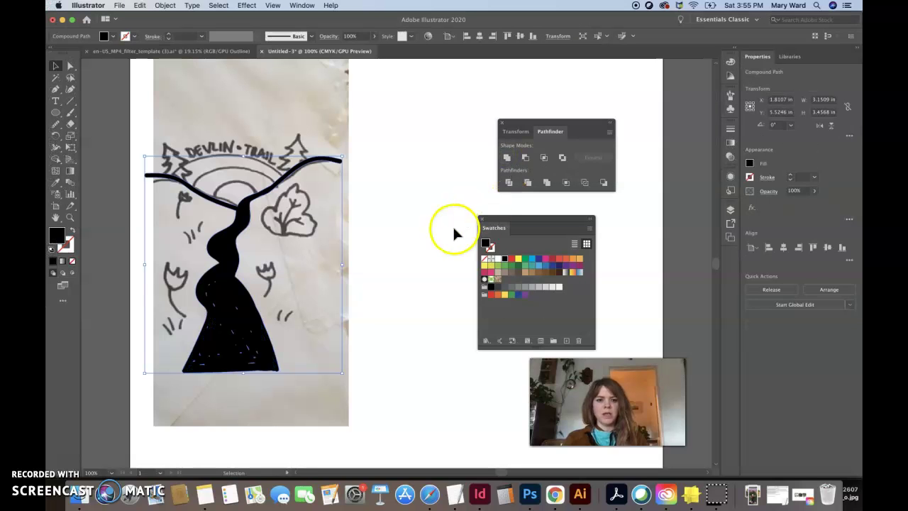
# Move the black trail right of the sketch and paint brush strokes over the white specks in its base.
pyautogui.moveTo(241, 222); pyautogui.dragTo(432, 222)
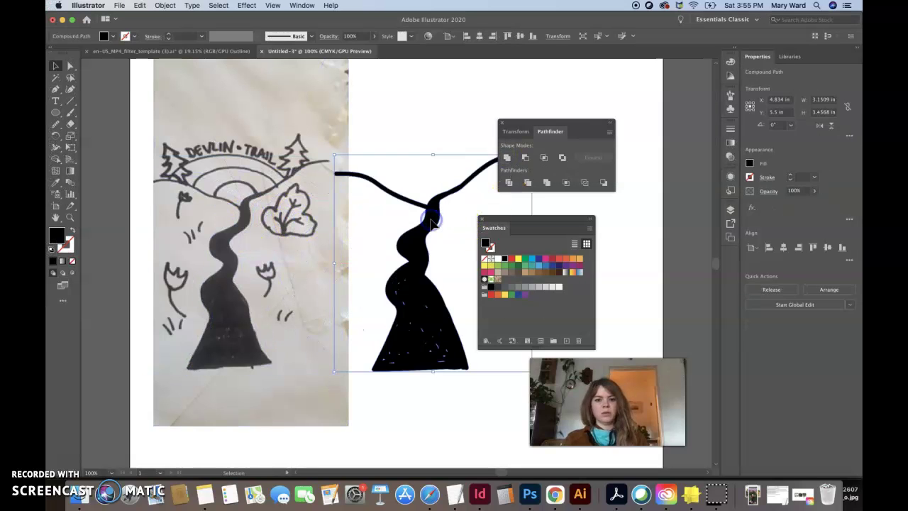
pyautogui.moveTo(546, 121); pyautogui.dragTo(624, 111)
pyautogui.moveTo(519, 221); pyautogui.dragTo(617, 221)
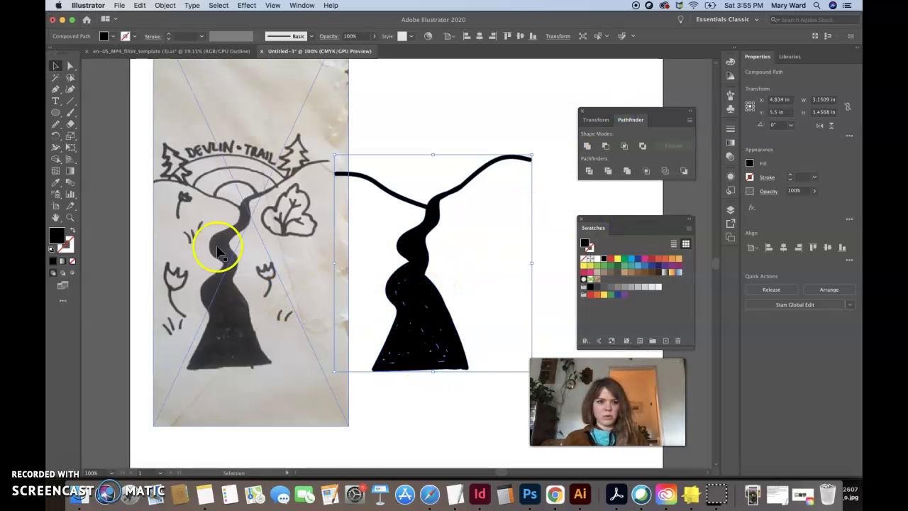
pyautogui.click(70, 113)
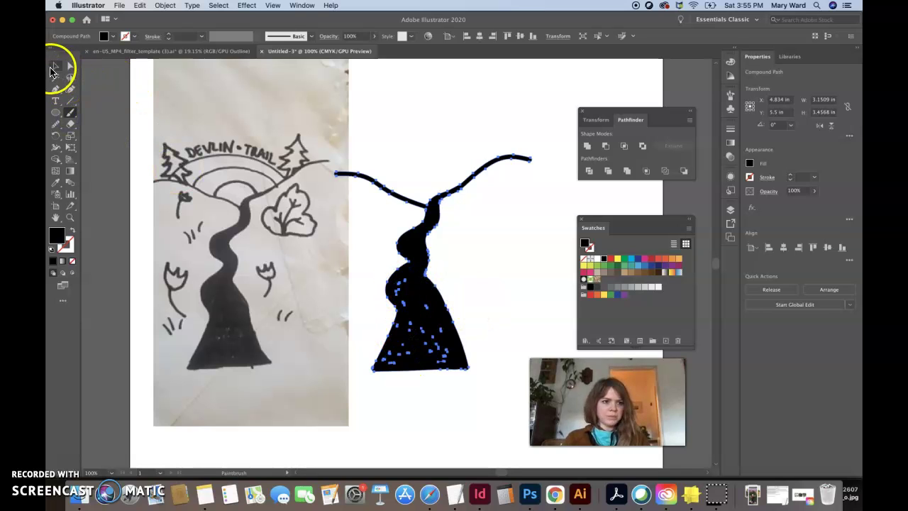
pyautogui.click(54, 67)
pyautogui.click(402, 115)
pyautogui.click(71, 115)
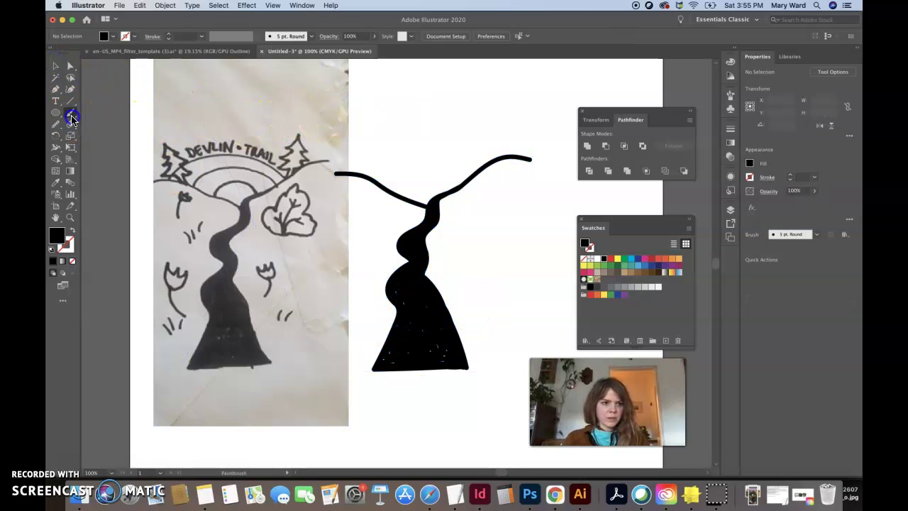
pyautogui.moveTo(394, 287); pyautogui.dragTo(404, 300)
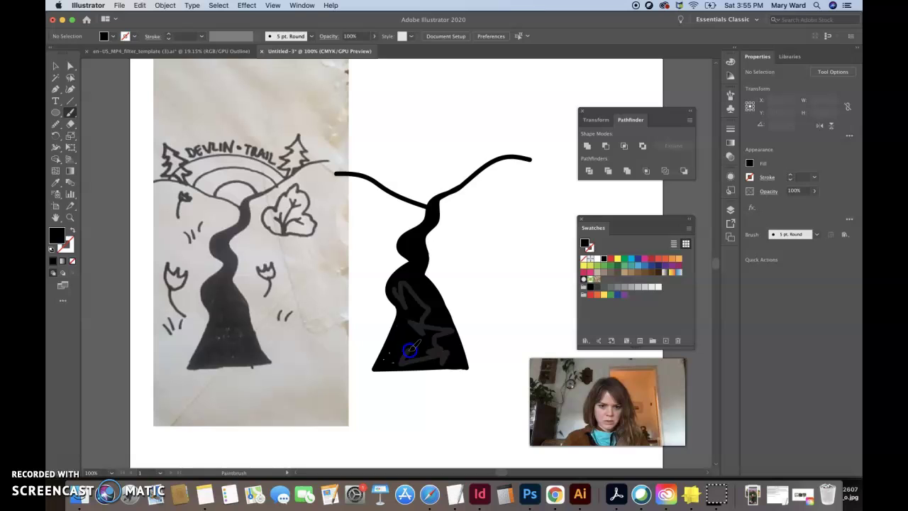
pyautogui.moveTo(389, 348); pyautogui.dragTo(389, 350)
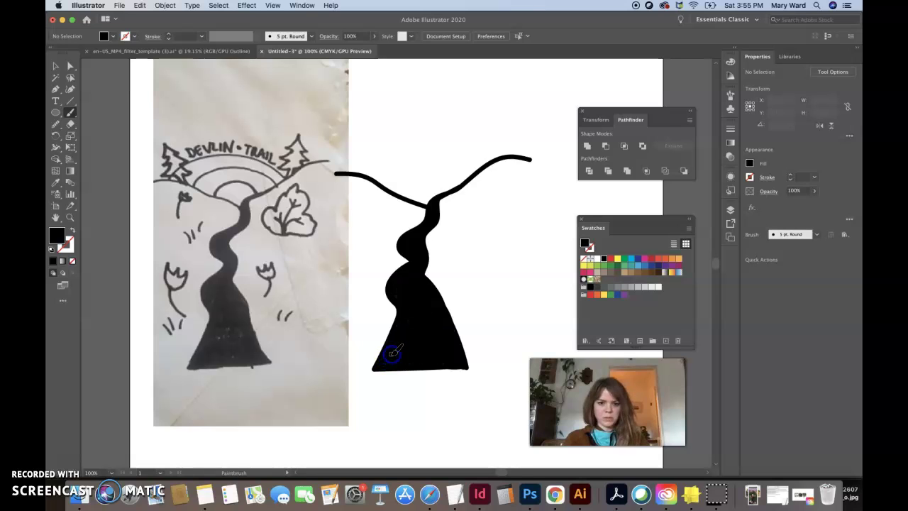
# Select the brush scribble and convert it with Object > Path > Outline Stroke.
pyautogui.click(56, 66)
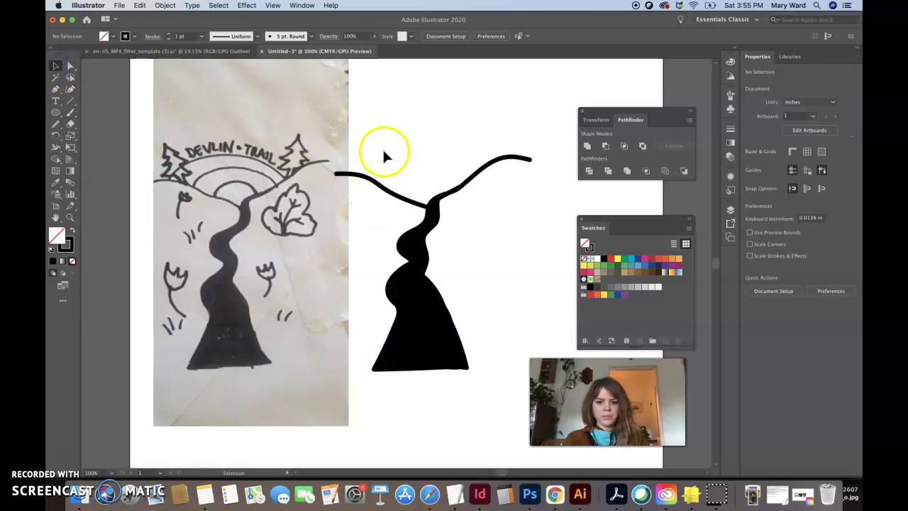
pyautogui.click(443, 348)
pyautogui.moveTo(535, 174); pyautogui.dragTo(169, 27)
pyautogui.click(417, 165)
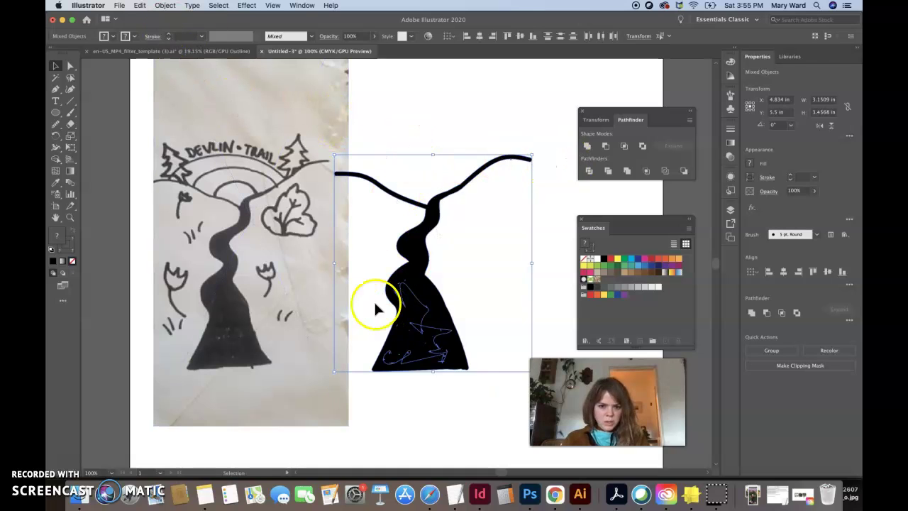
pyautogui.click(438, 403)
pyautogui.click(432, 330)
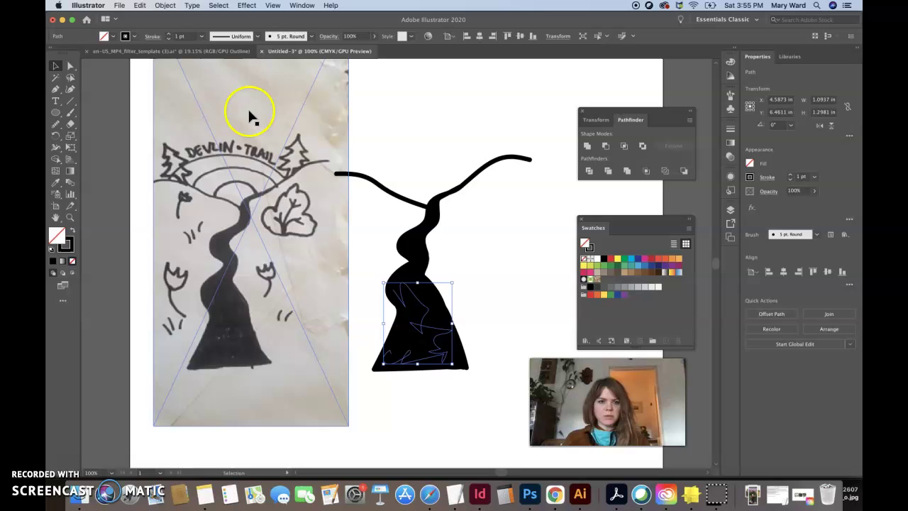
pyautogui.click(164, 5)
pyautogui.moveTo(209, 222)
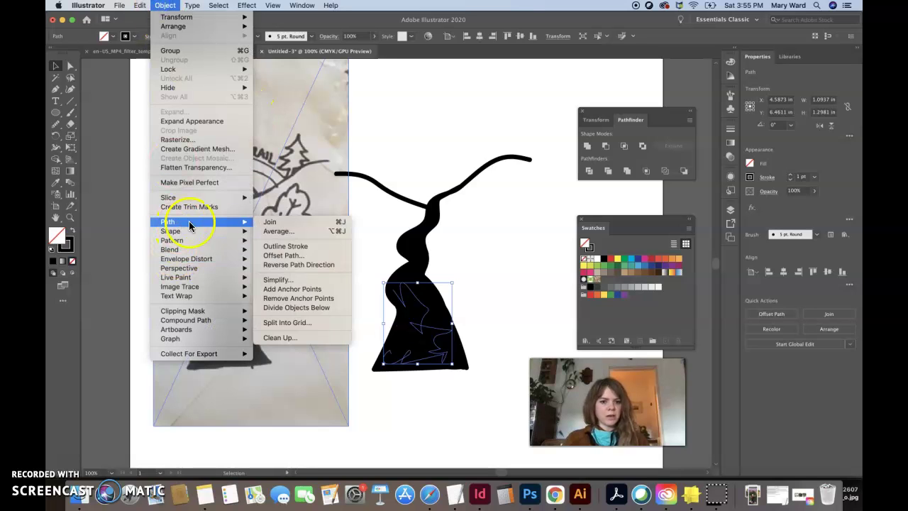
pyautogui.click(283, 246)
# Unite the outlined scribble with the trail in Pathfinder, then dismiss the security alert.
pyautogui.click(467, 311)
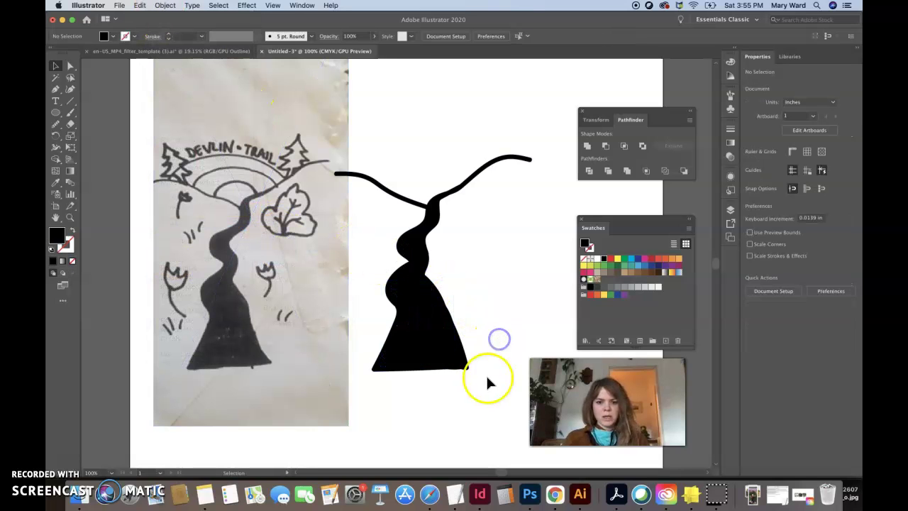
pyautogui.moveTo(358, 205); pyautogui.dragTo(358, 205)
pyautogui.click(588, 146)
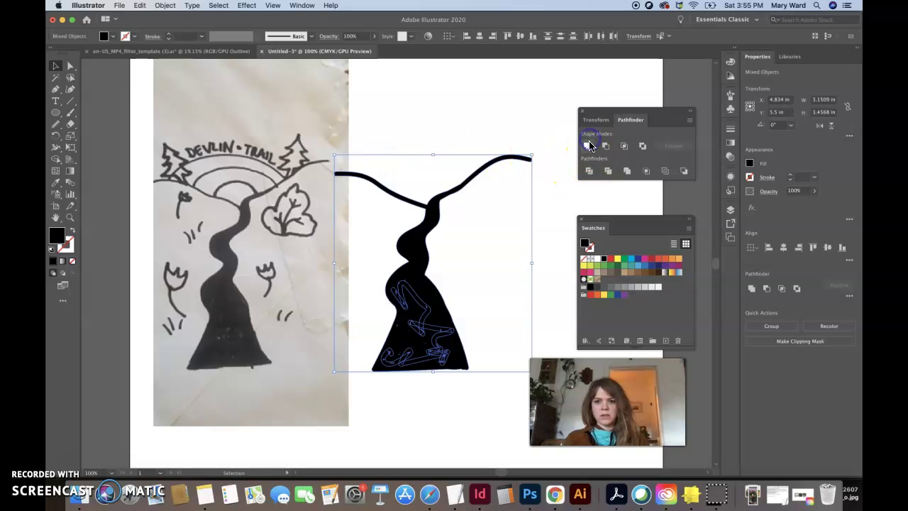
pyautogui.click(482, 126)
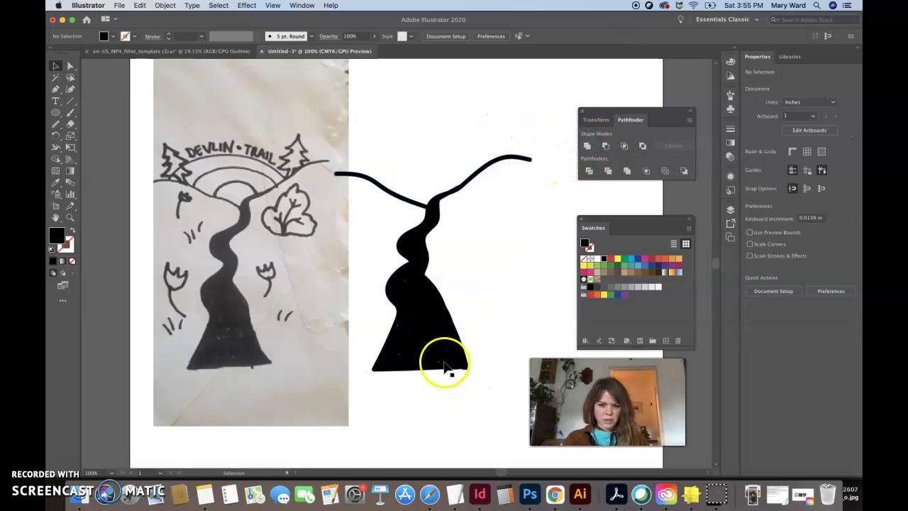
pyautogui.click(443, 363)
pyautogui.click(445, 417)
pyautogui.click(771, 100)
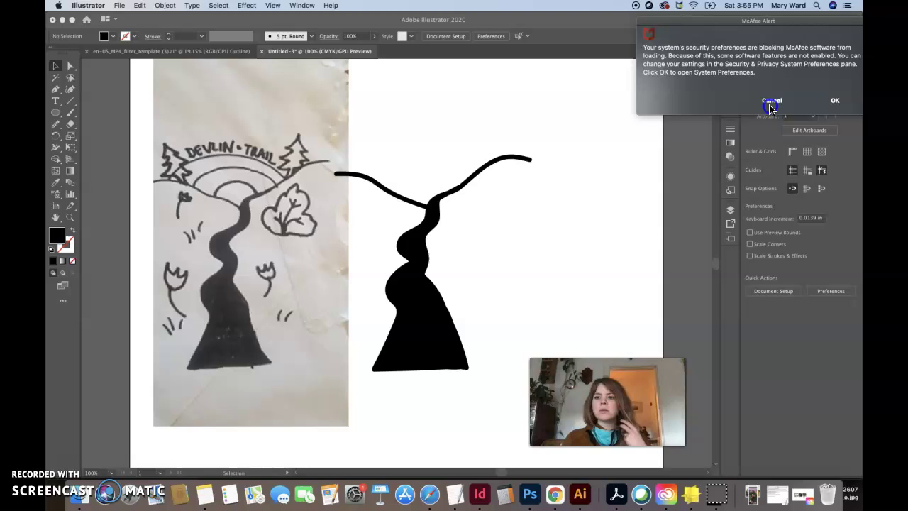
# Smooth the trail's narrow neck, trunk sides, left bulge and bottom edge with the Smooth tool.
pyautogui.click(417, 252)
pyautogui.click(57, 124)
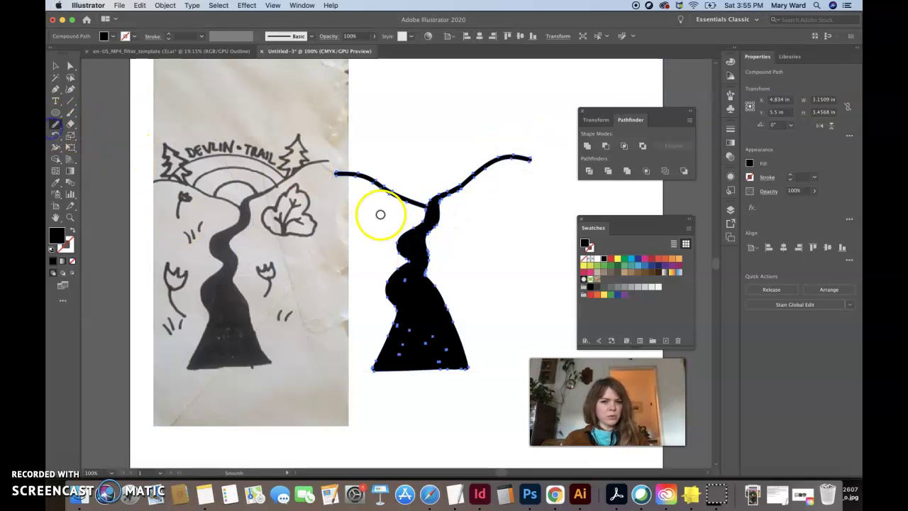
pyautogui.moveTo(417, 217)
pyautogui.mouseDown()
pyautogui.moveTo(422, 208)
pyautogui.moveTo(416, 223)
pyautogui.mouseUp()
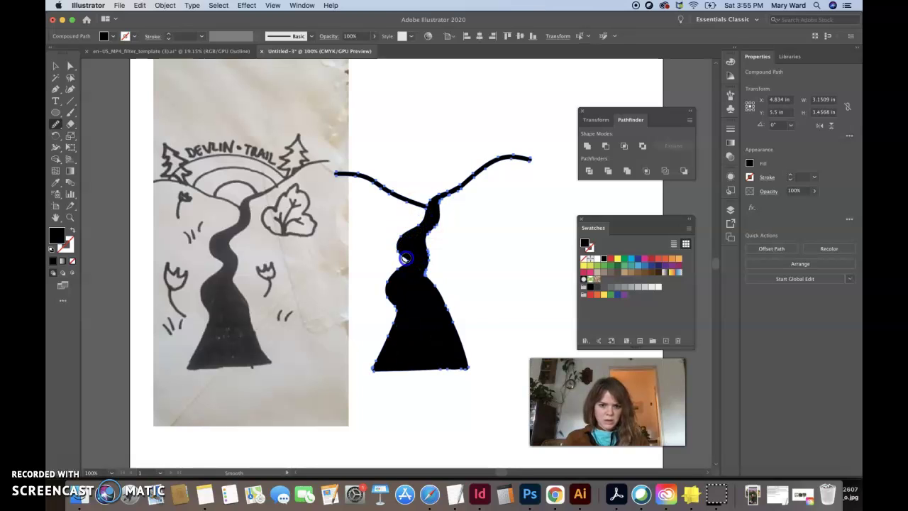
pyautogui.moveTo(380, 306); pyautogui.dragTo(396, 321)
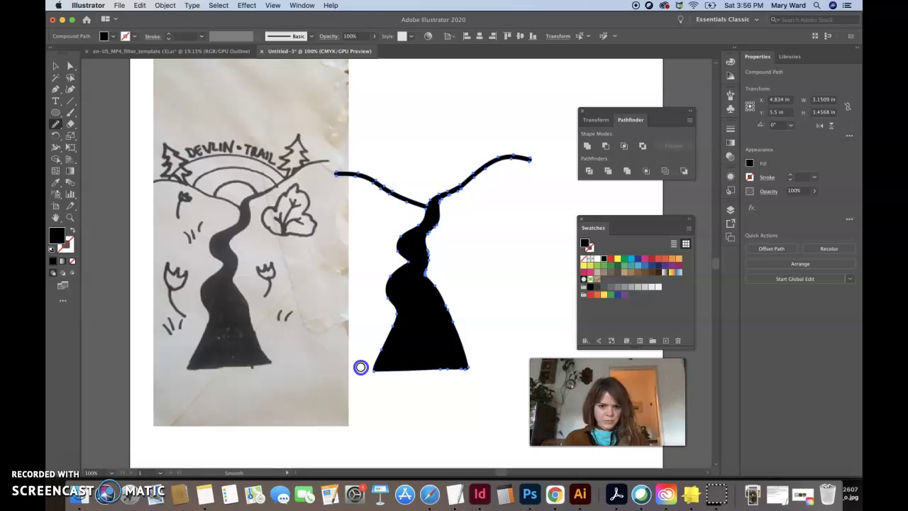
pyautogui.moveTo(365, 366)
pyautogui.mouseDown()
pyautogui.moveTo(471, 370)
pyautogui.moveTo(369, 369)
pyautogui.mouseUp()
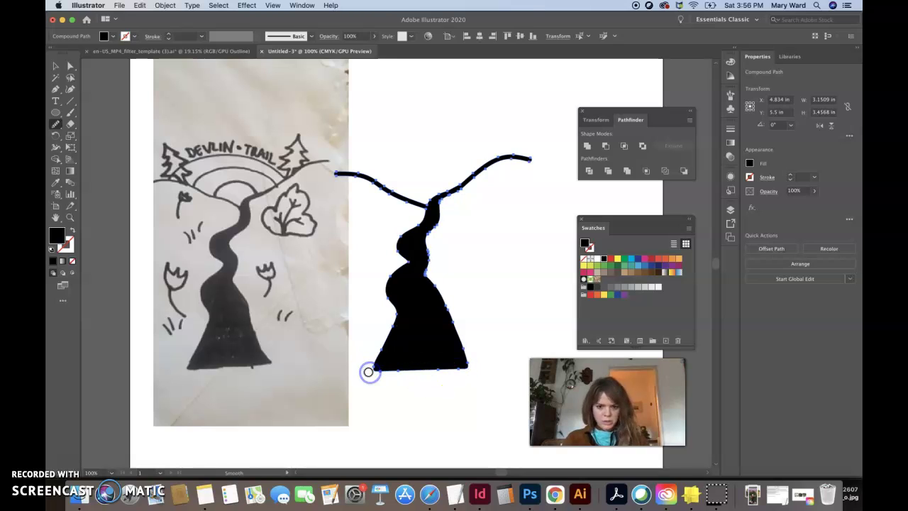
pyautogui.moveTo(468, 365); pyautogui.dragTo(470, 347)
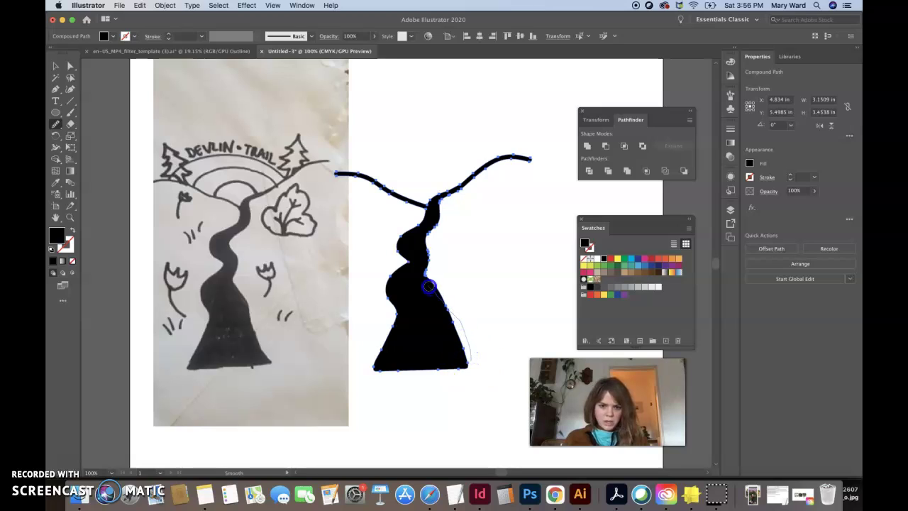
pyautogui.moveTo(430, 279); pyautogui.dragTo(441, 290)
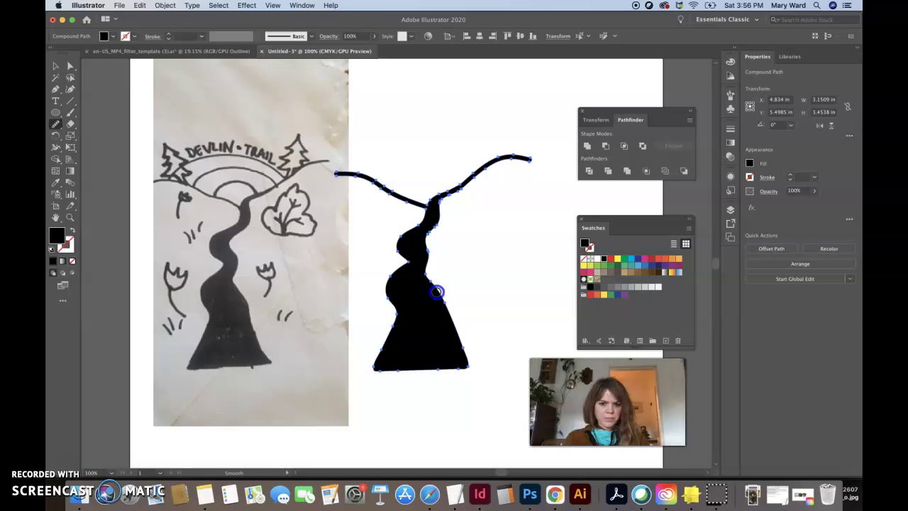
pyautogui.moveTo(438, 251); pyautogui.dragTo(439, 222)
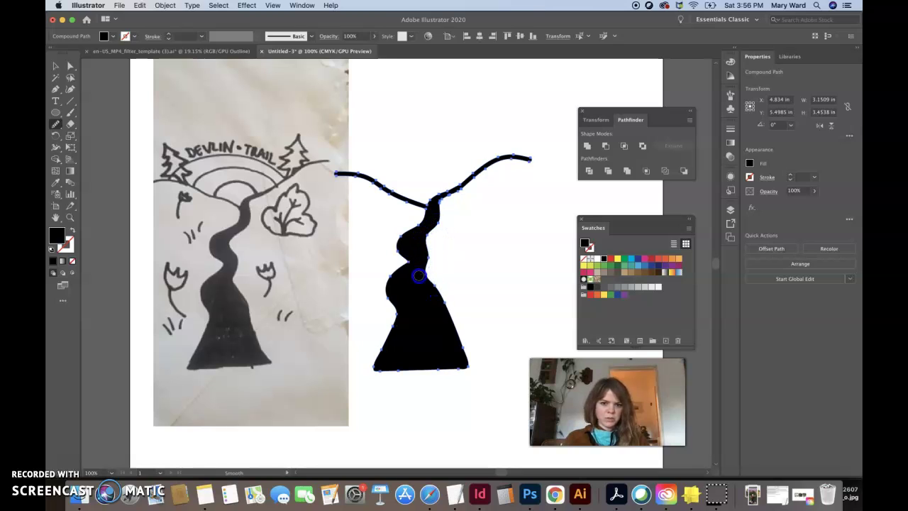
pyautogui.moveTo(412, 238)
pyautogui.mouseDown()
pyautogui.moveTo(414, 278)
pyautogui.moveTo(420, 241)
pyautogui.moveTo(445, 230)
pyautogui.moveTo(435, 224)
pyautogui.moveTo(425, 244)
pyautogui.moveTo(449, 198)
pyautogui.mouseUp()
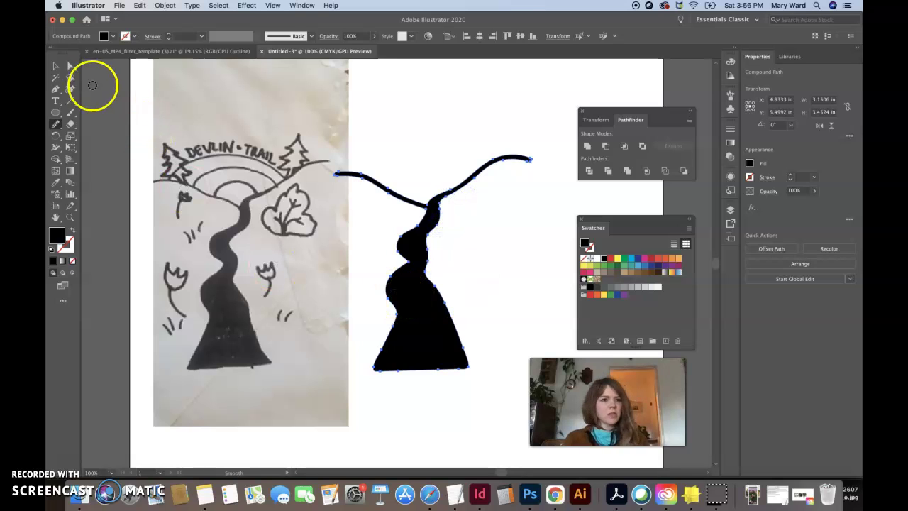
pyautogui.click(70, 66)
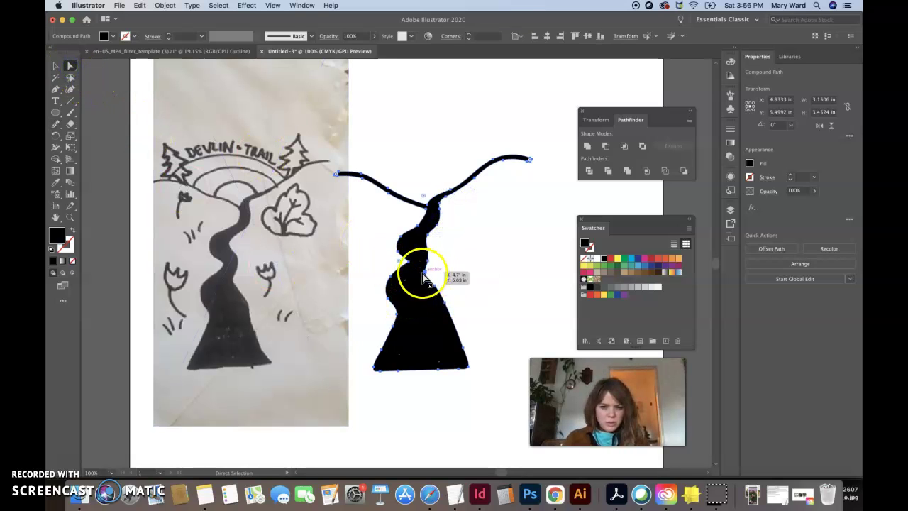
# Zoom in and delete a stray anchor point on the trunk's edge with Delete Anchor Point.
pyautogui.press('super+equal')
pyautogui.press('super+equal')
pyautogui.press('super+equal')
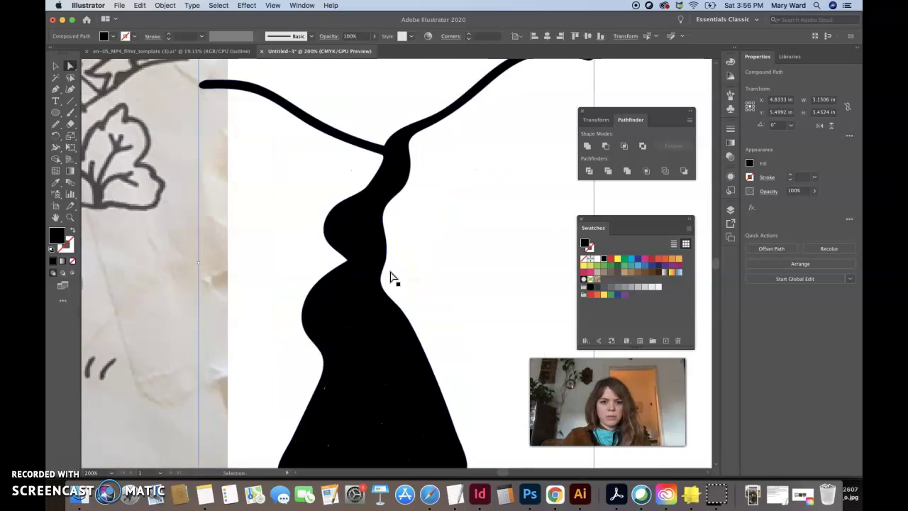
pyautogui.click(389, 279)
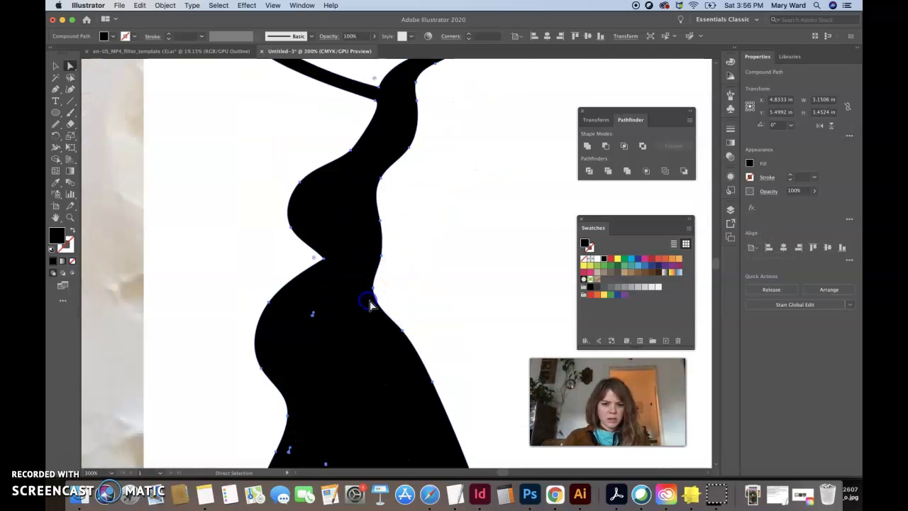
pyautogui.click(71, 91)
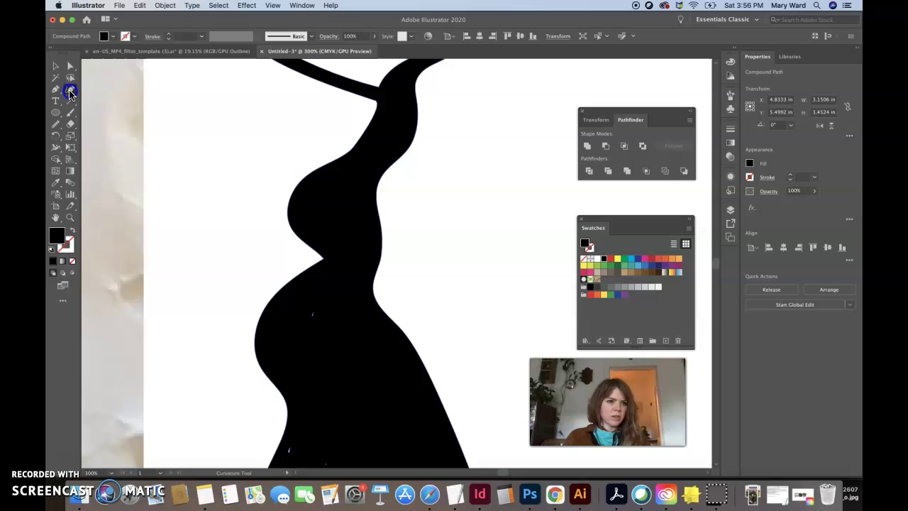
pyautogui.moveTo(57, 94); pyautogui.dragTo(87, 110)
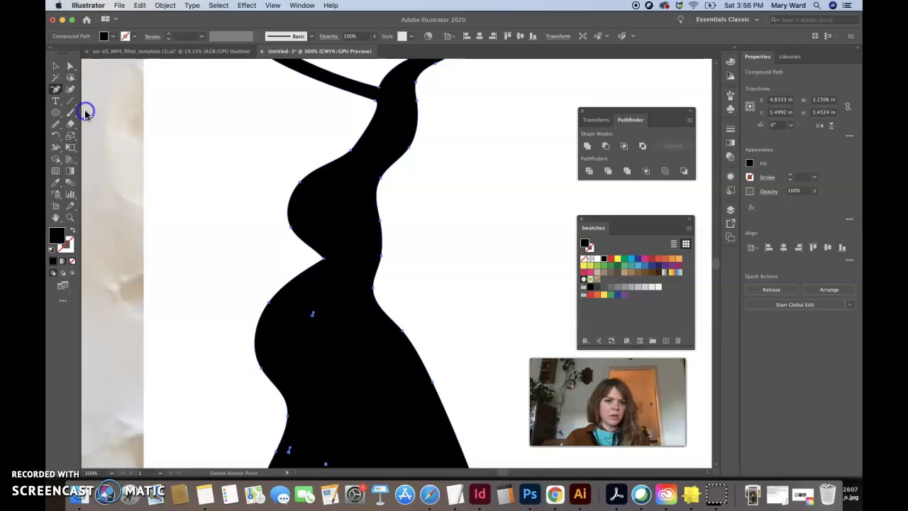
pyautogui.click(373, 298)
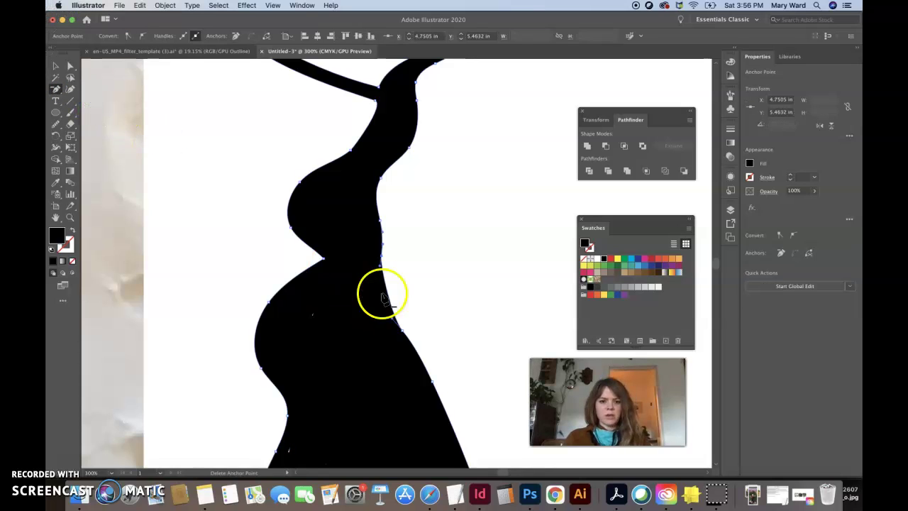
# Zoom out to view the whole trail beside the sketch and reselect it to show its anchors.
pyautogui.press('super+minus')
pyautogui.press('super+minus')
pyautogui.press('super+minus')
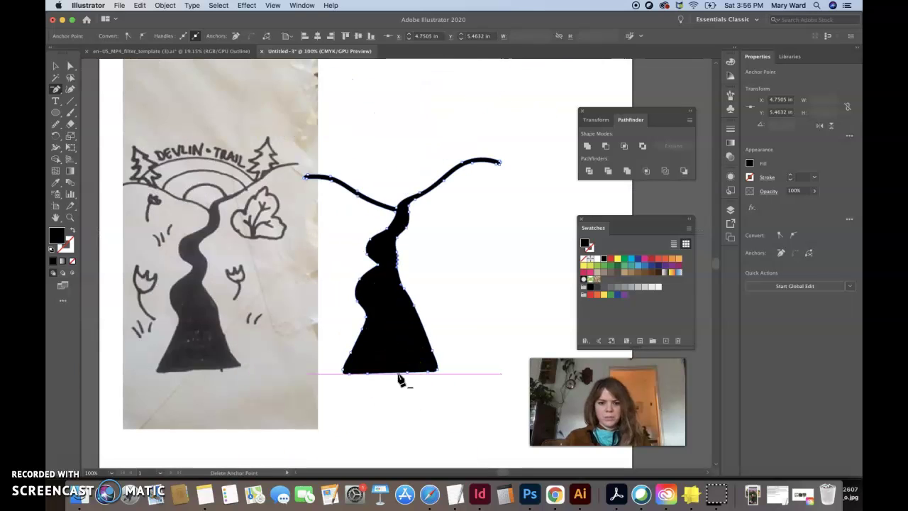
pyautogui.click(55, 65)
pyautogui.click(402, 172)
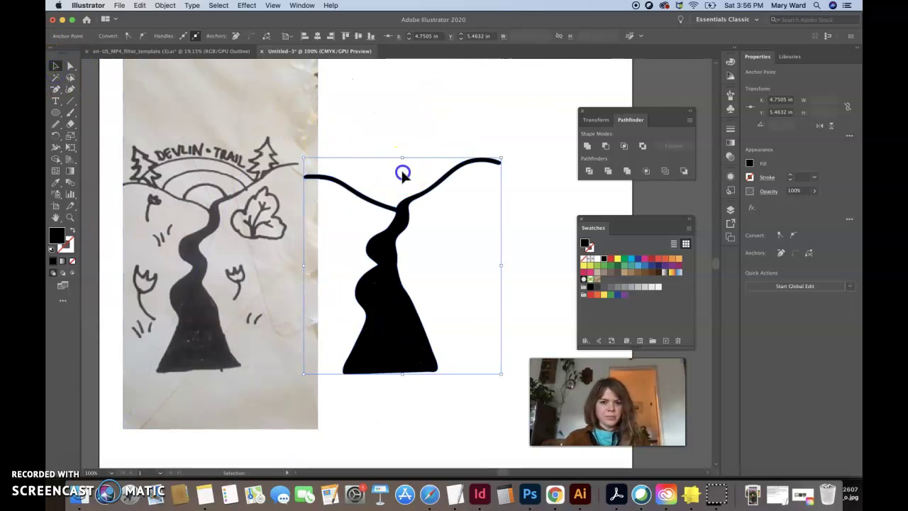
pyautogui.click(429, 210)
pyautogui.click(506, 320)
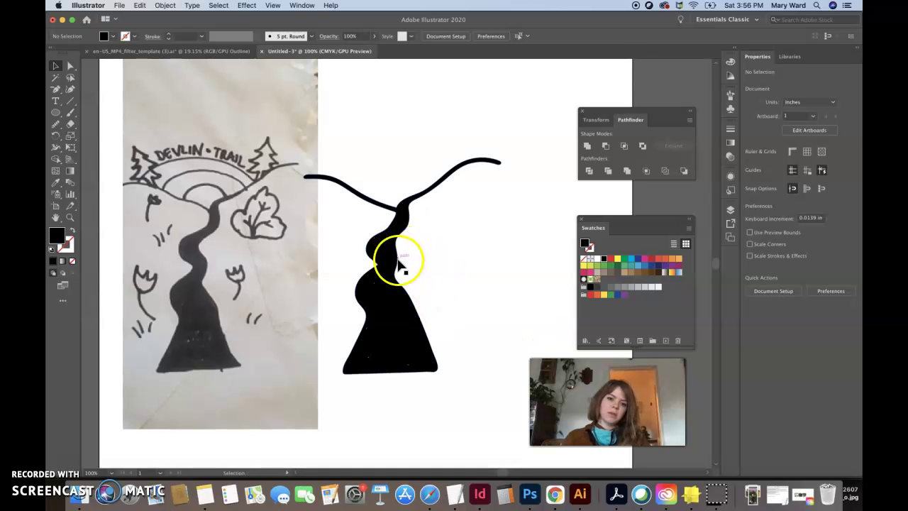
pyautogui.click(401, 266)
pyautogui.click(69, 66)
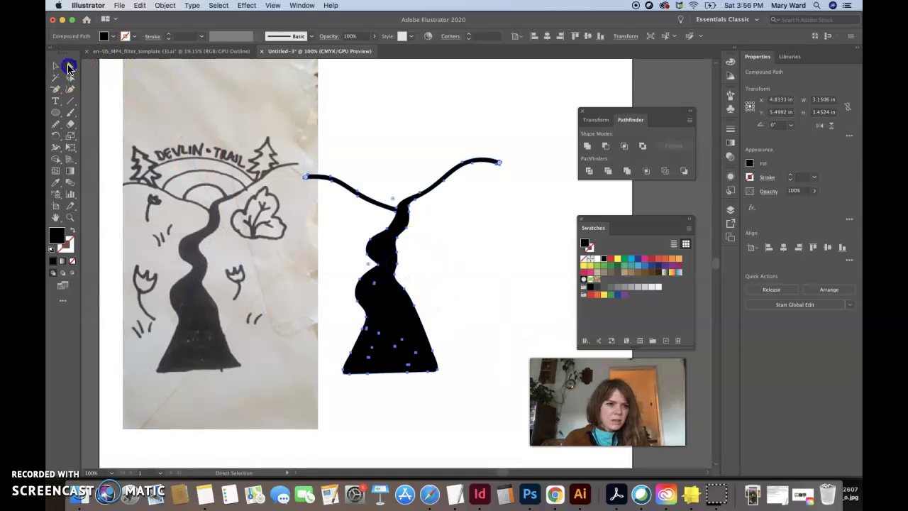
# Reselect the trail and smooth its edge so the stray inner anchor points disappear.
pyautogui.moveTo(401, 253); pyautogui.dragTo(404, 268)
pyautogui.click(406, 269)
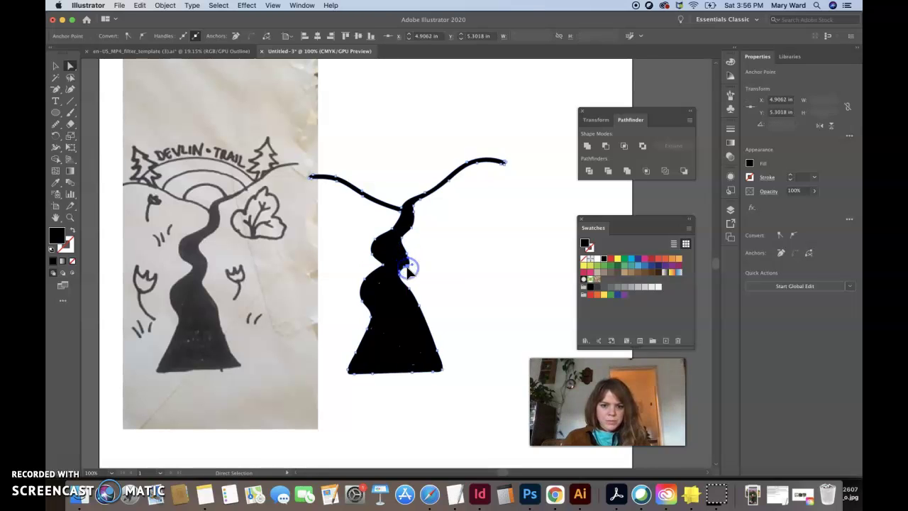
pyautogui.click(400, 267)
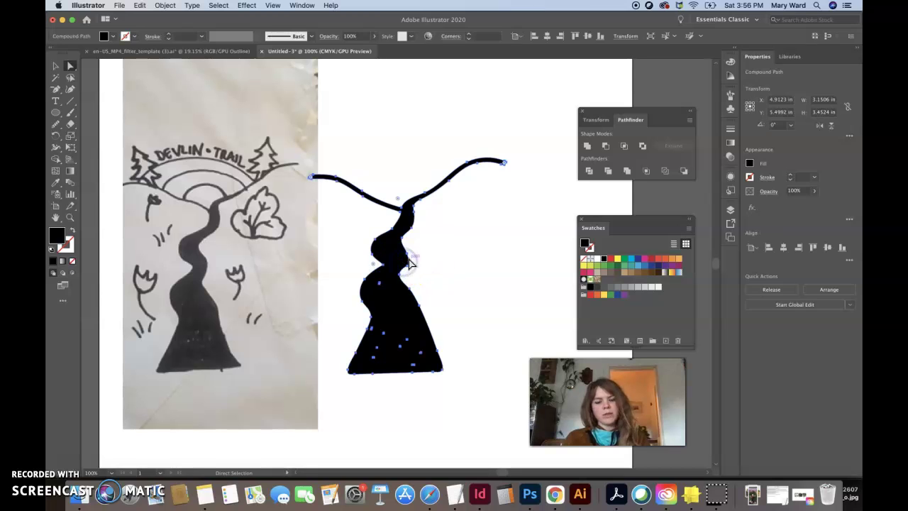
pyautogui.click(57, 124)
pyautogui.moveTo(339, 244)
pyautogui.mouseDown()
pyautogui.moveTo(406, 261)
pyautogui.moveTo(401, 243)
pyautogui.moveTo(402, 272)
pyautogui.mouseUp()
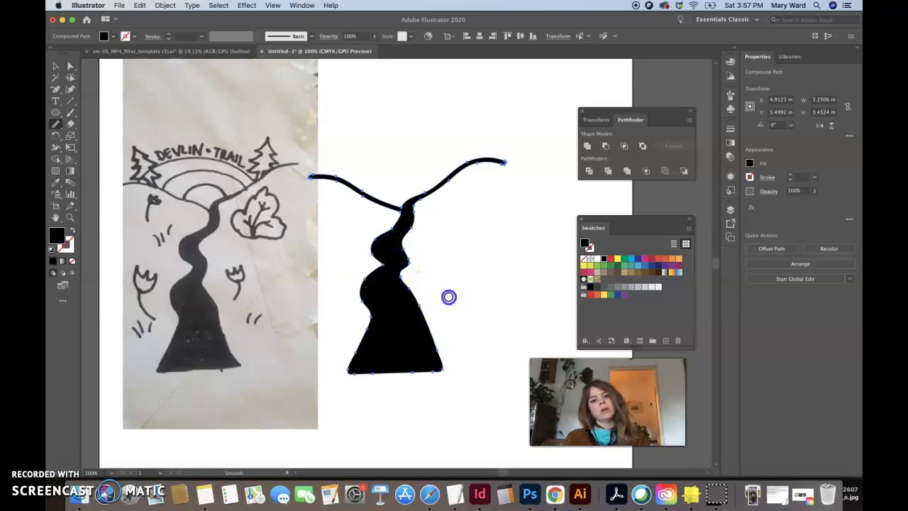
# Inspect the trail's bottom-right anchor point, then deselect everything.
pyautogui.click(55, 65)
pyautogui.click(404, 115)
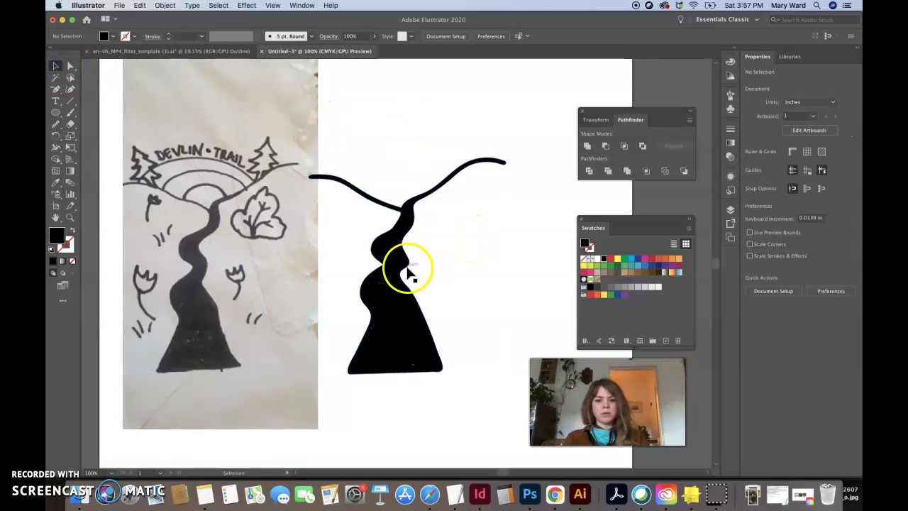
pyautogui.click(443, 370)
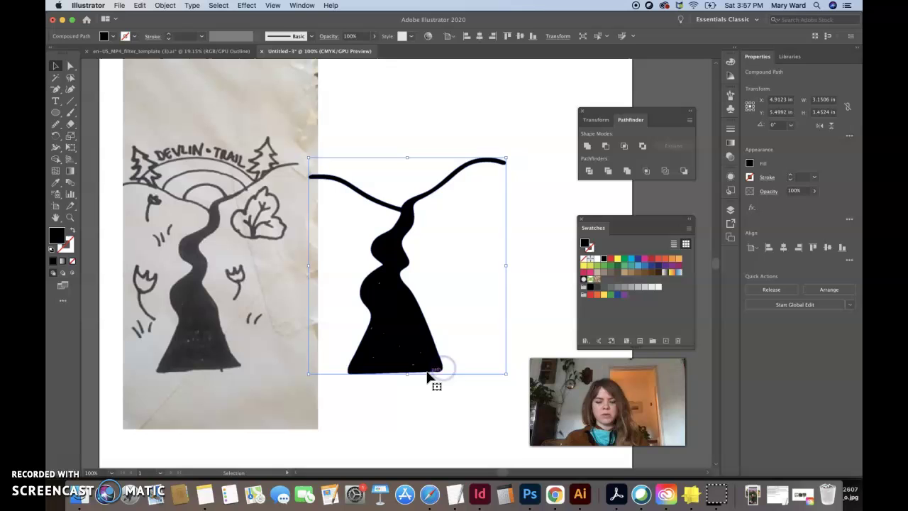
pyautogui.click(70, 66)
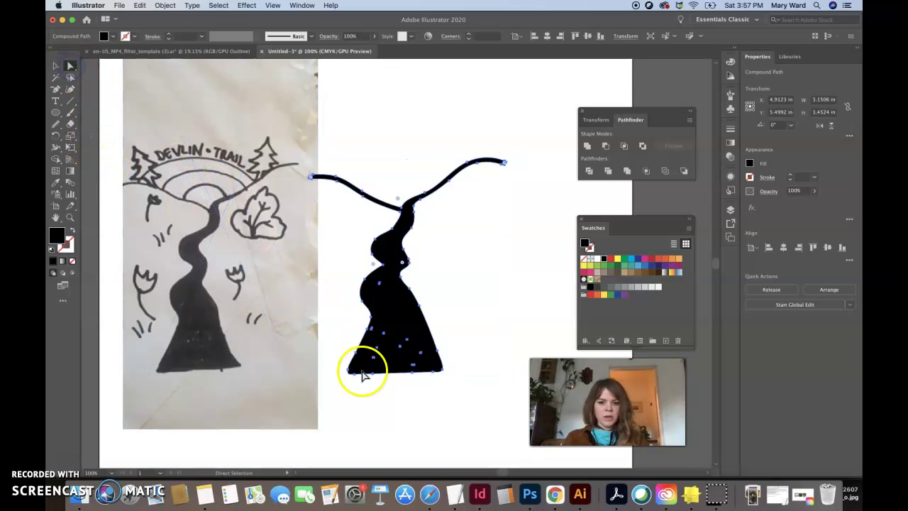
pyautogui.click(440, 369)
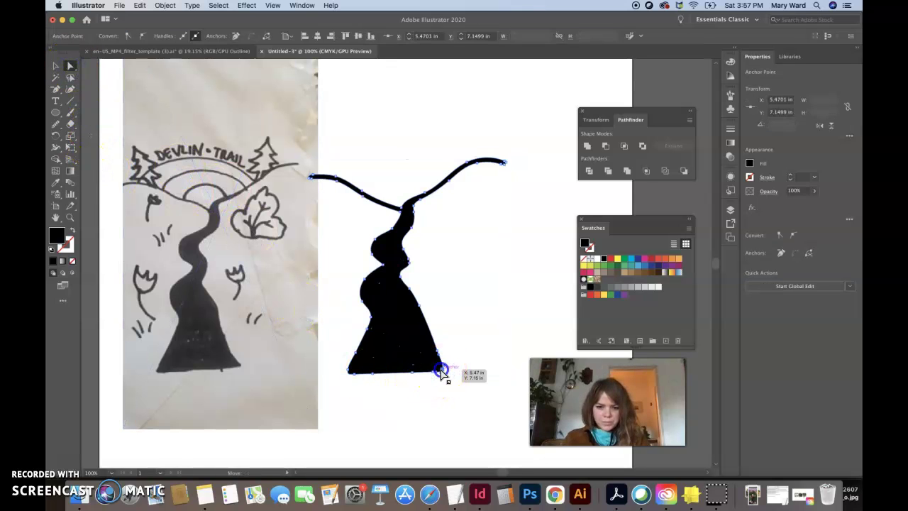
pyautogui.click(440, 417)
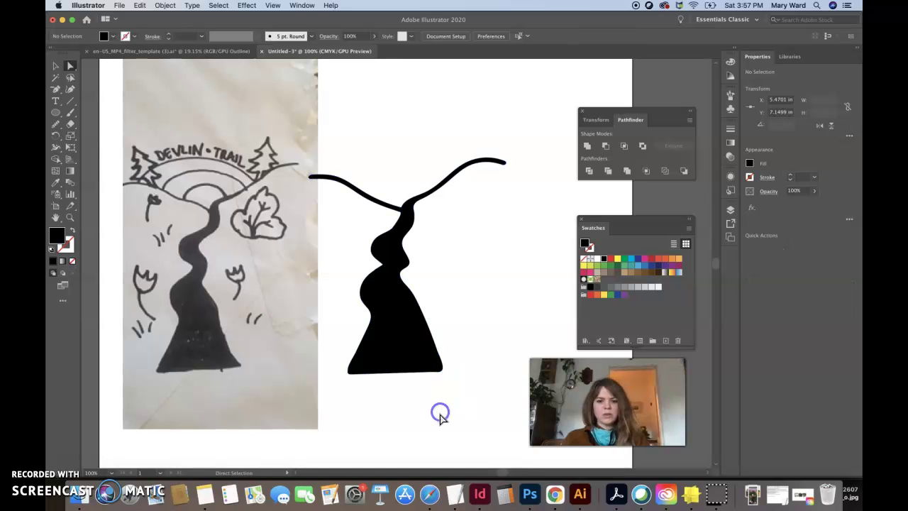
# Select the placed sketch image on the canvas.
pyautogui.click(213, 245)
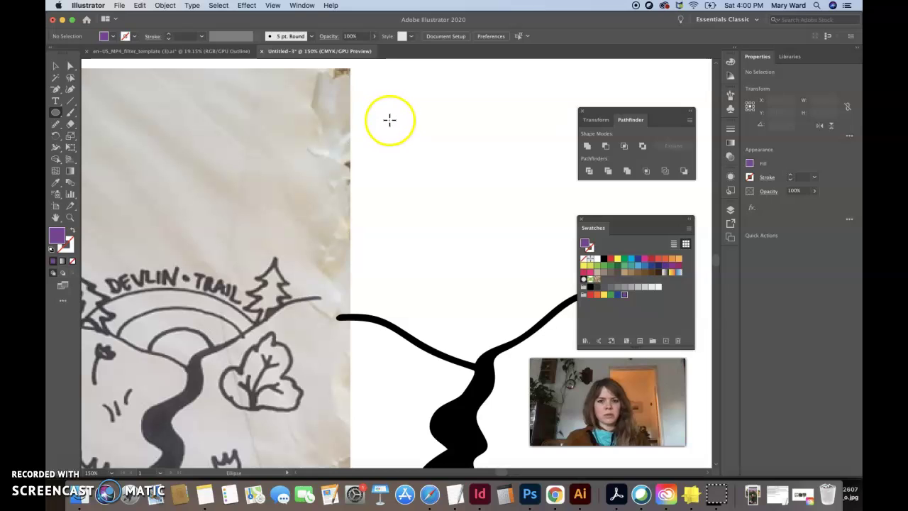
# Draw a circle above the trail as a black outline with no fill.
pyautogui.moveTo(381, 117)
pyautogui.mouseDown()
pyautogui.moveTo(503, 227)
pyautogui.moveTo(504, 239)
pyautogui.mouseUp()
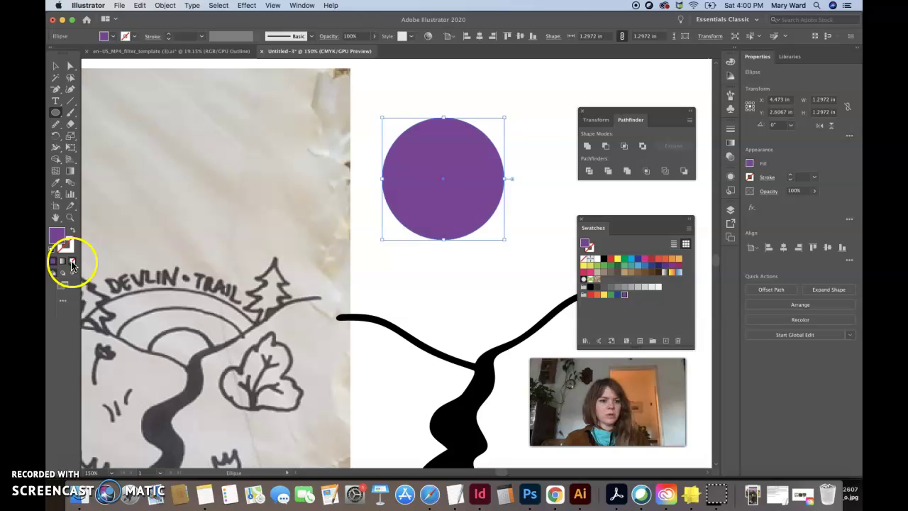
pyautogui.hotkey('shift', 'x')
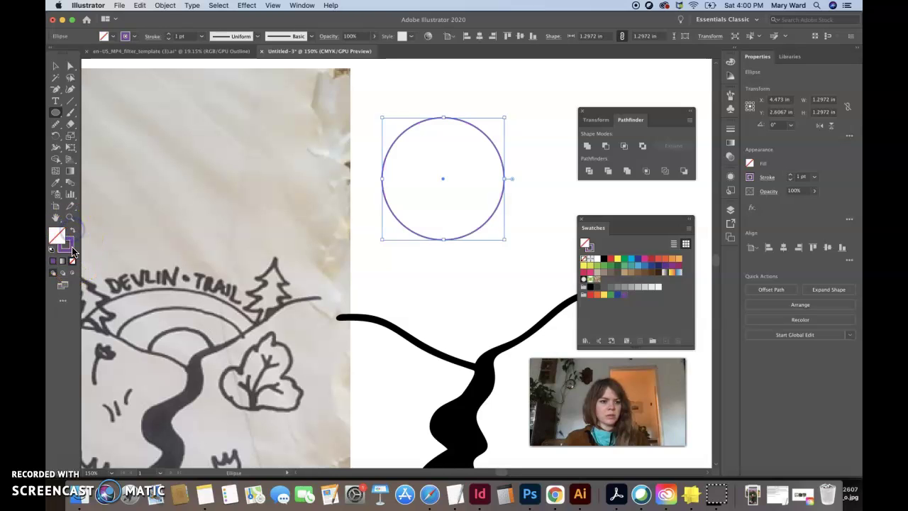
pyautogui.click(71, 248)
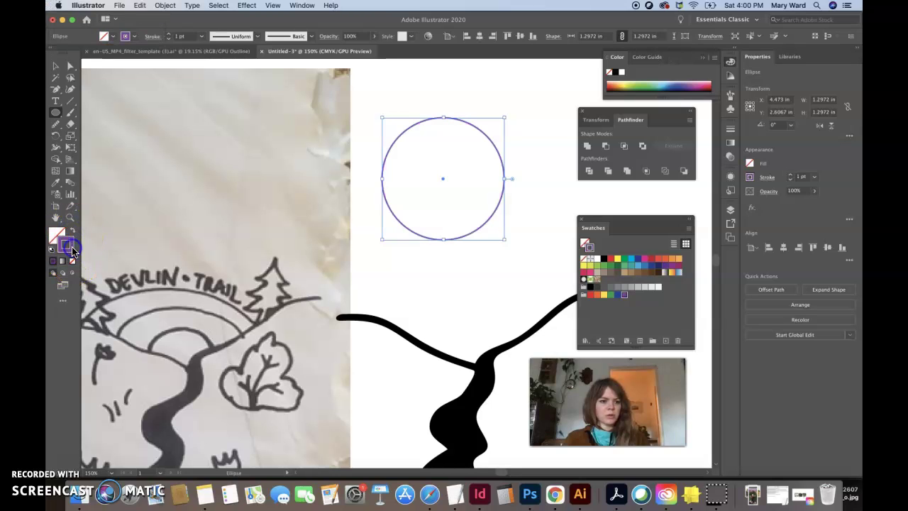
pyautogui.click(614, 72)
pyautogui.click(702, 59)
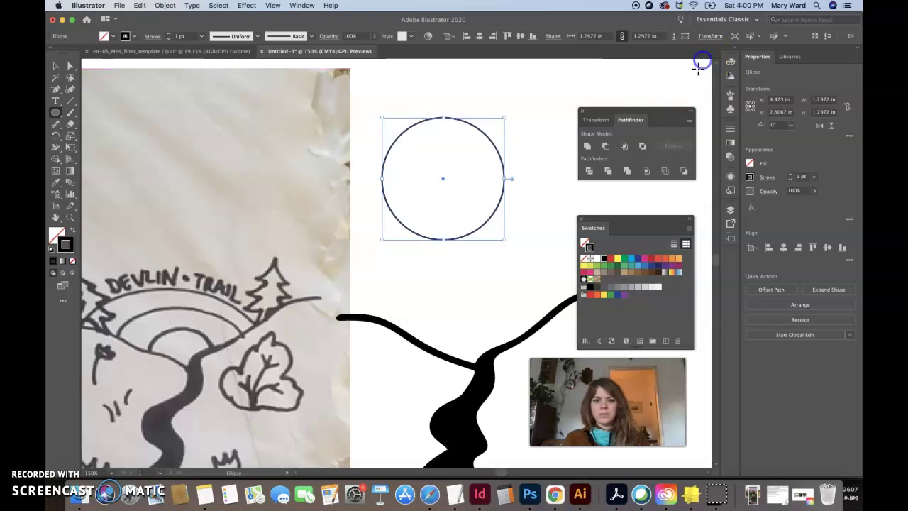
# Paste a copy of the circle, shrink it to about half size, and duplicate it rightward.
pyautogui.click(57, 67)
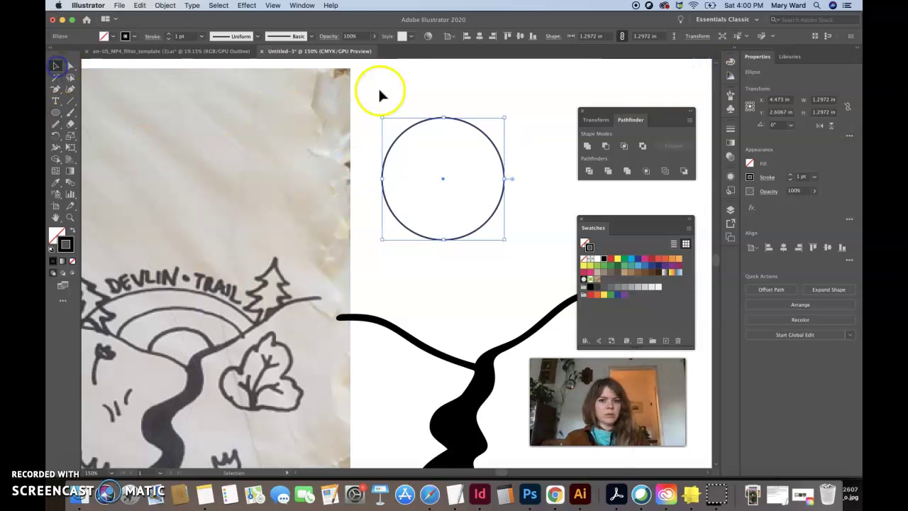
pyautogui.click(399, 124)
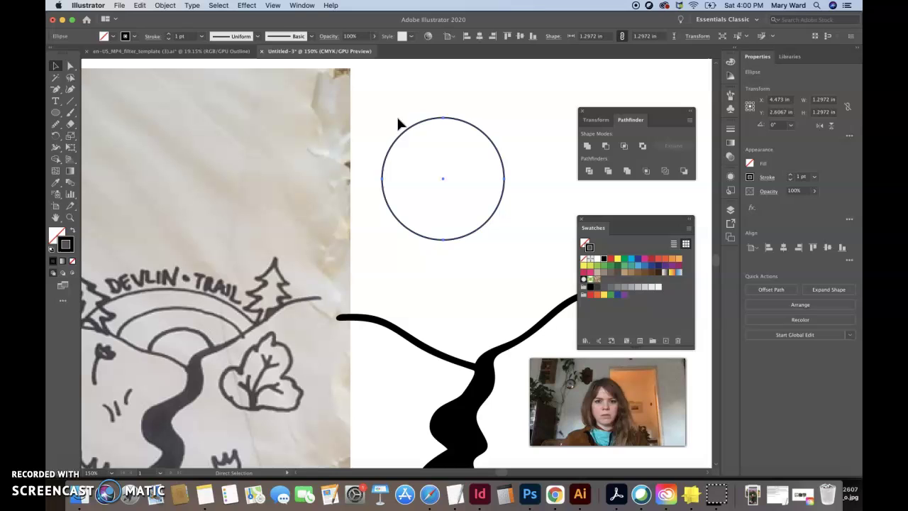
pyautogui.press('super+v')
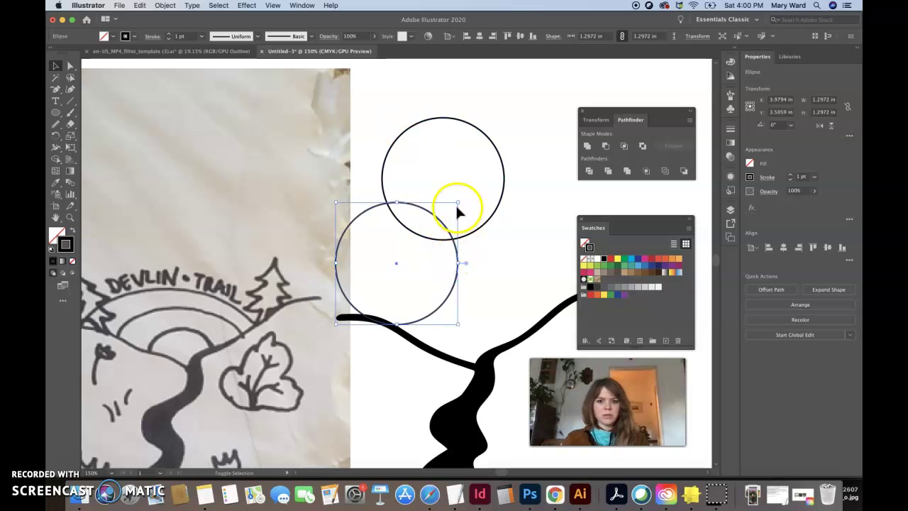
pyautogui.moveTo(457, 203); pyautogui.dragTo(429, 106)
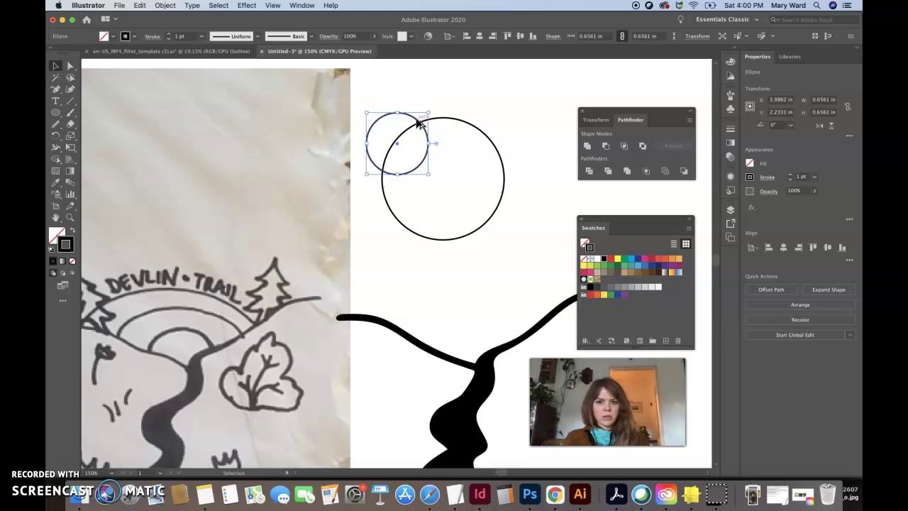
pyautogui.moveTo(419, 123); pyautogui.dragTo(489, 125)
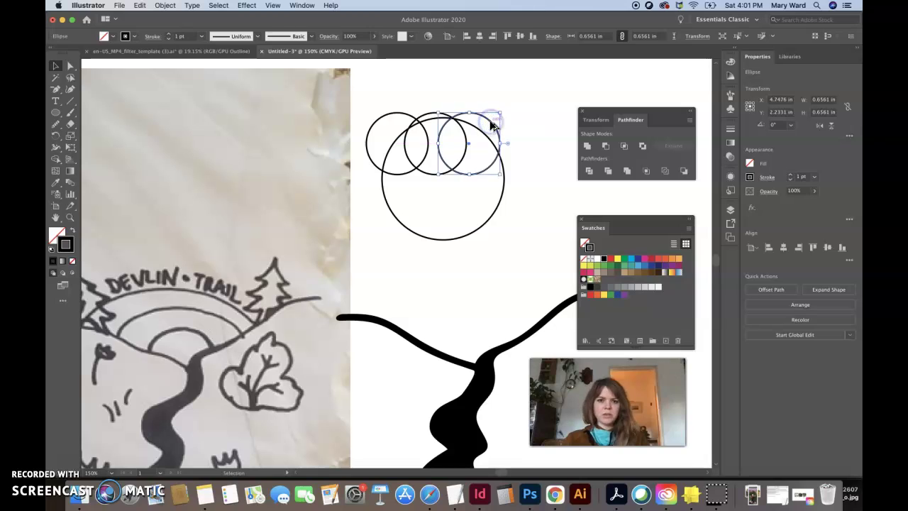
# Distribute the three small circles evenly across the big circle's top and shift them slightly right.
pyautogui.click(449, 122)
pyautogui.keyDown('shift'); pyautogui.click(427, 113); pyautogui.keyUp('shift')
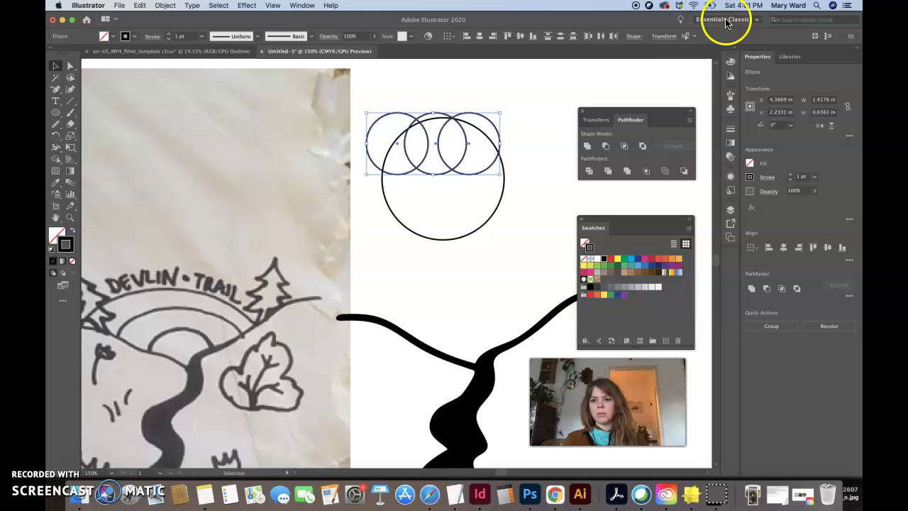
pyautogui.click(849, 262)
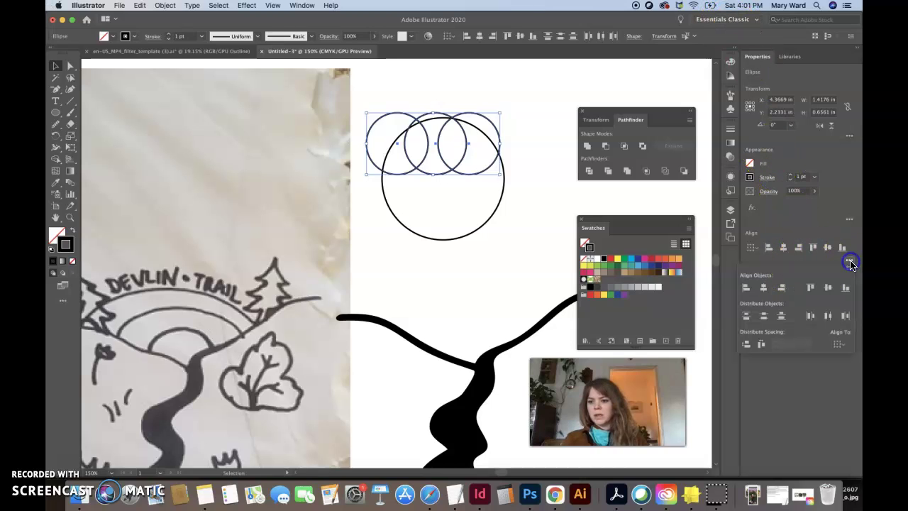
pyautogui.click(761, 345)
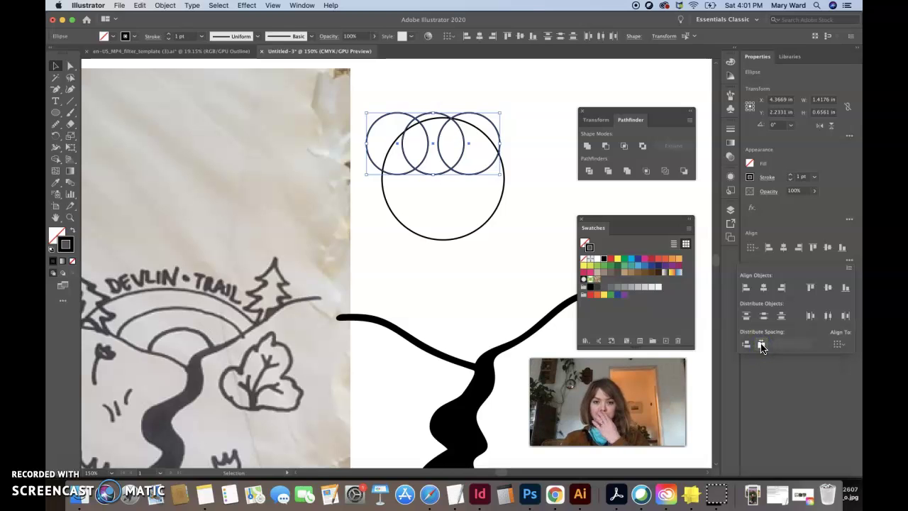
pyautogui.click(489, 169)
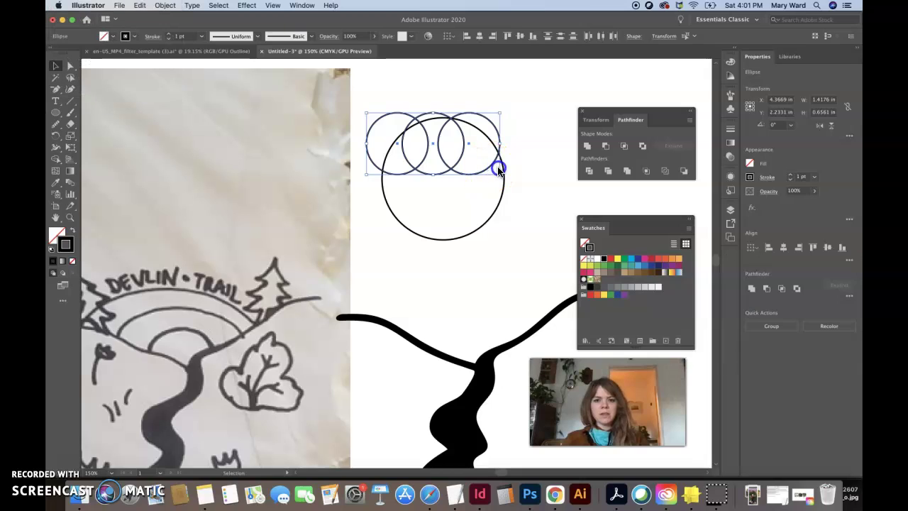
pyautogui.moveTo(491, 170); pyautogui.dragTo(501, 169)
# Resize each of the three small circles to 0.5482 in wide.
pyautogui.click(516, 179)
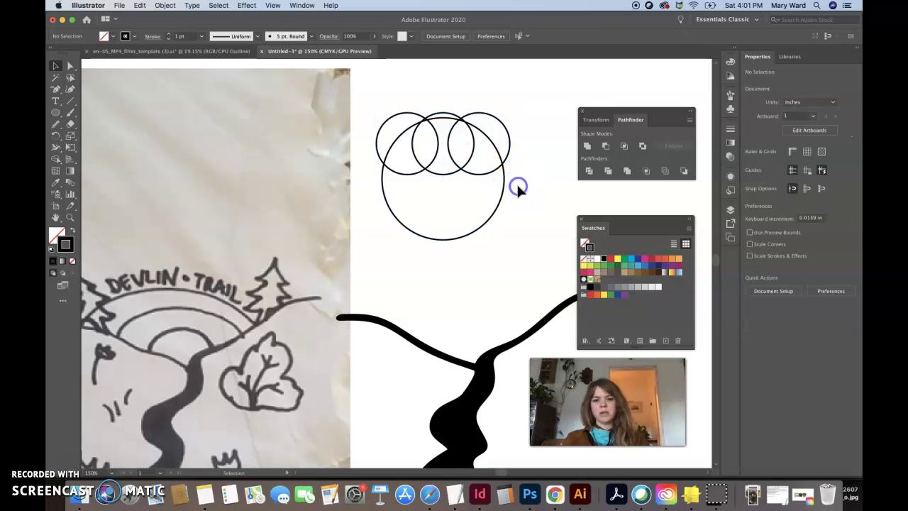
pyautogui.click(479, 187)
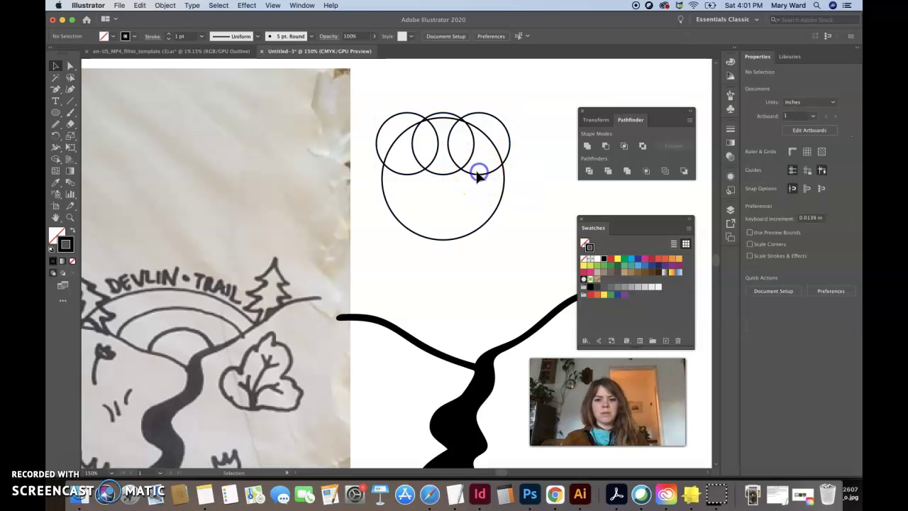
pyautogui.click(466, 172)
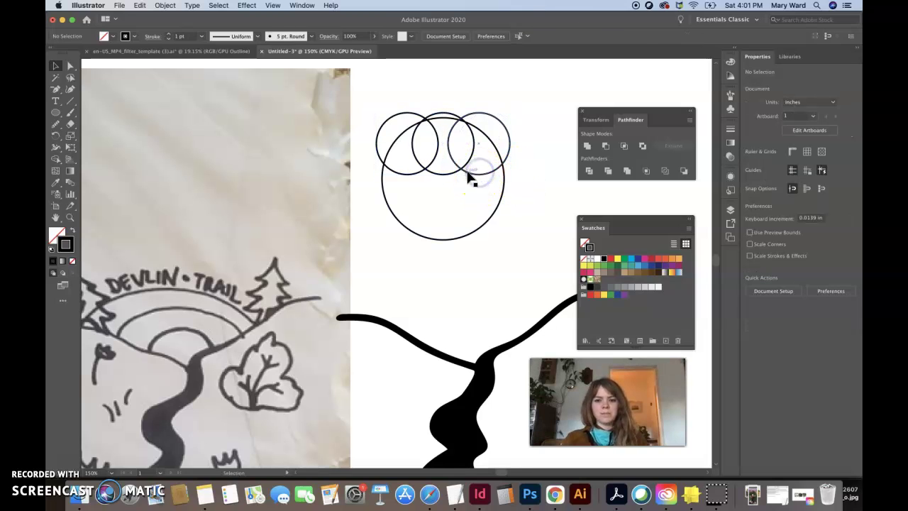
pyautogui.moveTo(448, 144)
pyautogui.mouseDown()
pyautogui.moveTo(459, 143)
pyautogui.moveTo(428, 141)
pyautogui.moveTo(458, 142)
pyautogui.mouseUp()
pyautogui.click(436, 145)
pyautogui.click(472, 118)
pyautogui.click(530, 177)
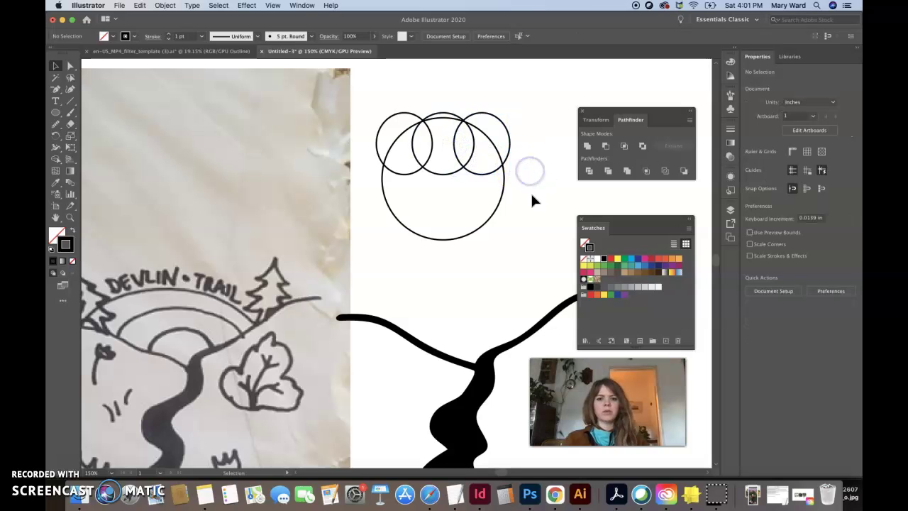
# Evenly space the three small circles along the big circle's top, then select all four circles.
pyautogui.click(481, 173)
pyautogui.keyDown('shift'); pyautogui.click(433, 175); pyautogui.keyUp('shift')
pyautogui.keyDown('shift'); pyautogui.click(402, 172); pyautogui.keyUp('shift')
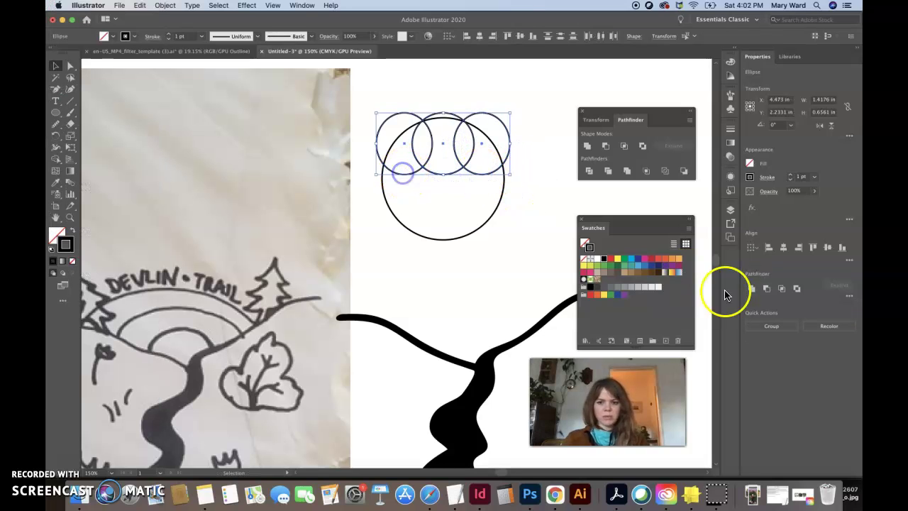
pyautogui.click(848, 261)
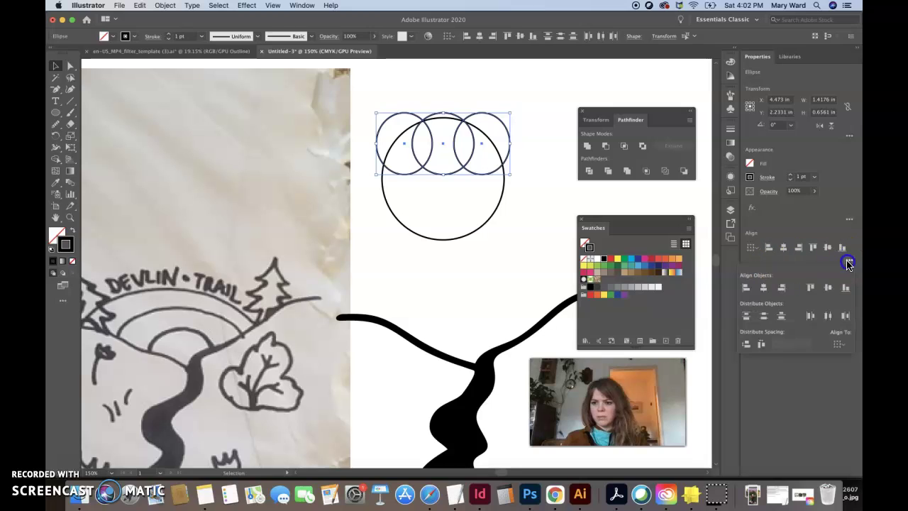
pyautogui.click(762, 345)
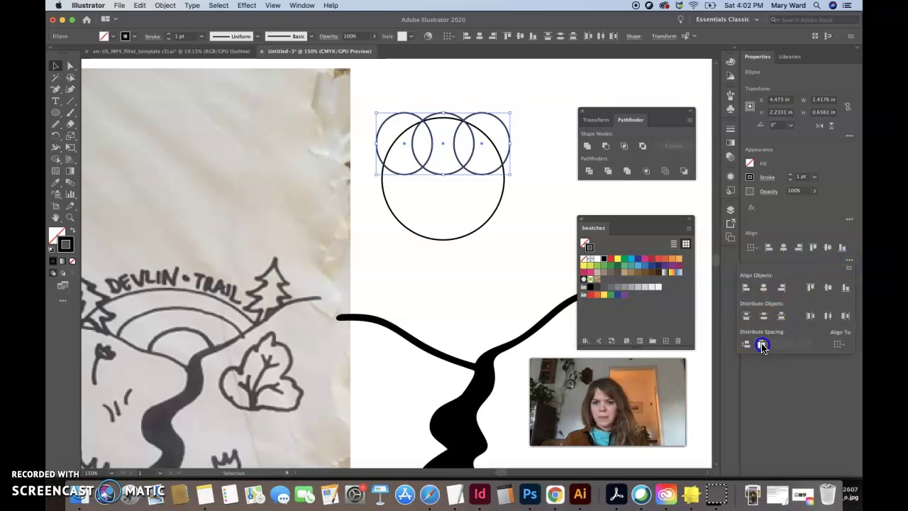
pyautogui.click(502, 163)
pyautogui.moveTo(497, 162); pyautogui.dragTo(506, 159)
pyautogui.click(534, 185)
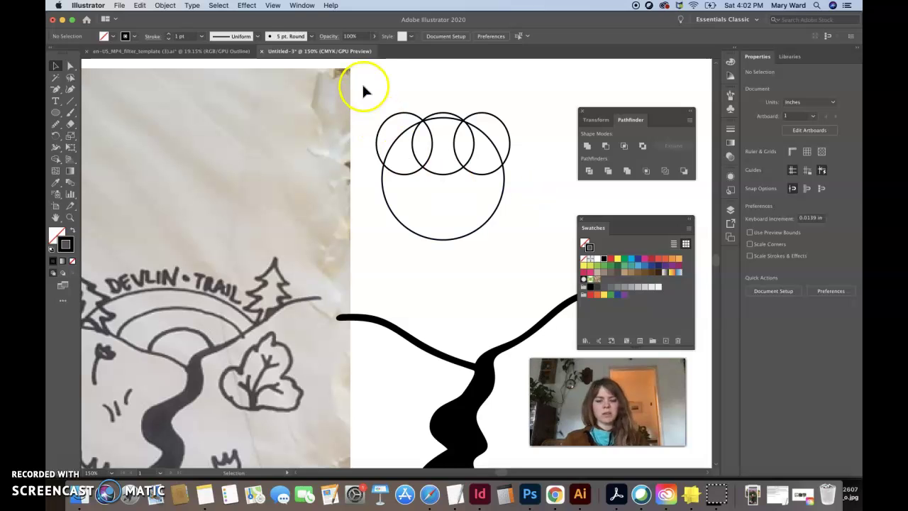
pyautogui.moveTo(361, 105); pyautogui.dragTo(529, 228)
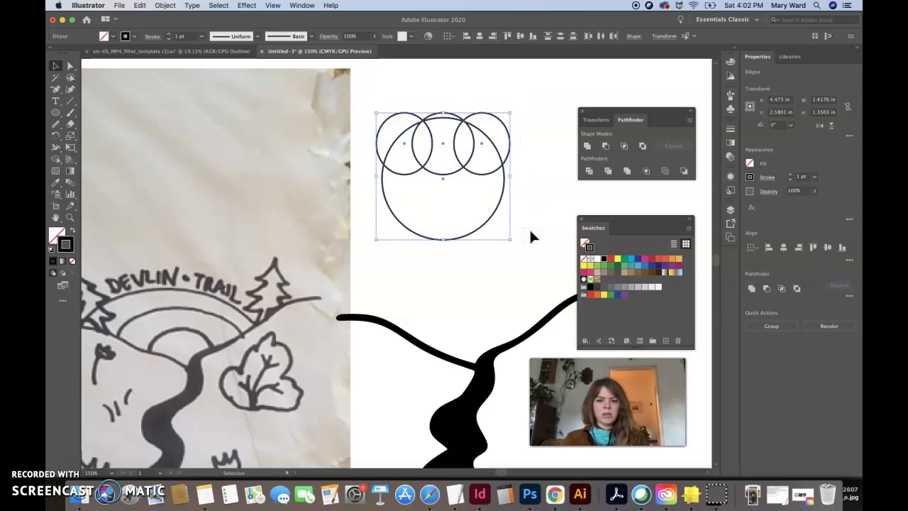
pyautogui.click(55, 161)
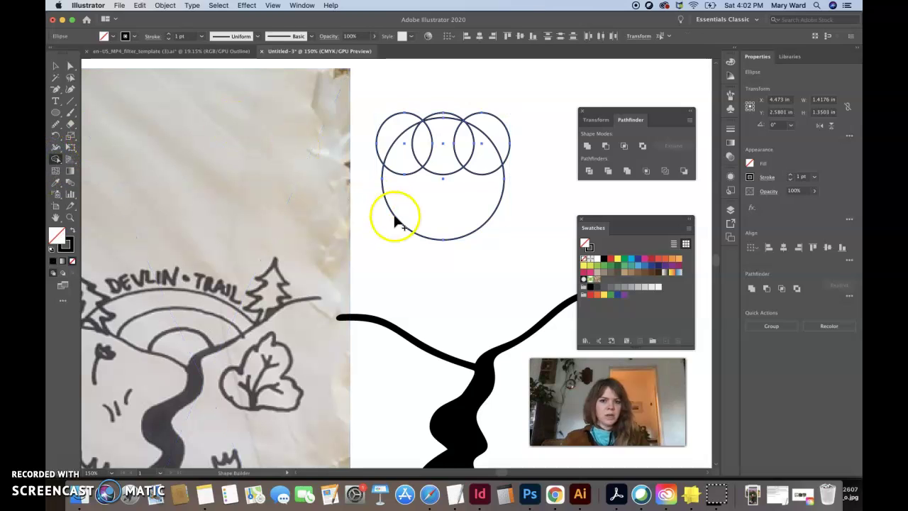
# Merge the big circle's lower area with the small circles' regions using Shape Builder.
pyautogui.click(434, 196)
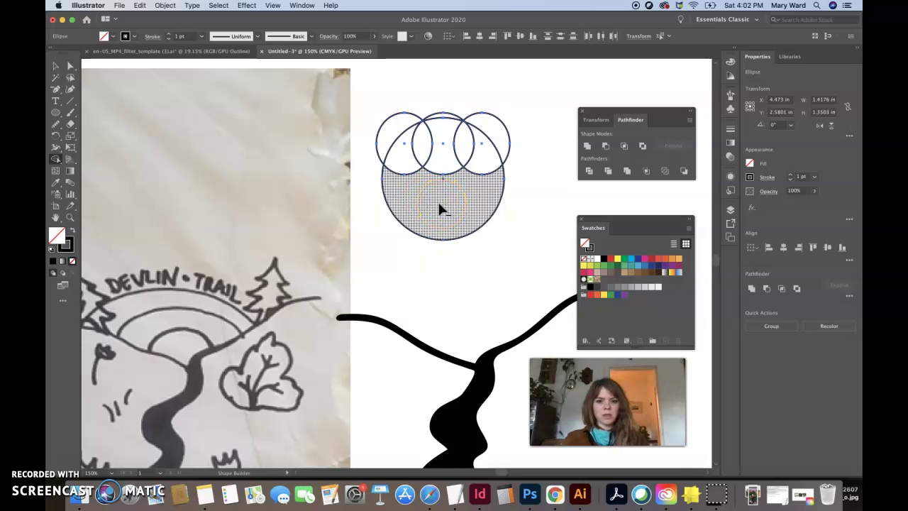
pyautogui.moveTo(437, 203)
pyautogui.mouseDown()
pyautogui.moveTo(411, 146)
pyautogui.moveTo(405, 158)
pyautogui.moveTo(446, 161)
pyautogui.mouseUp()
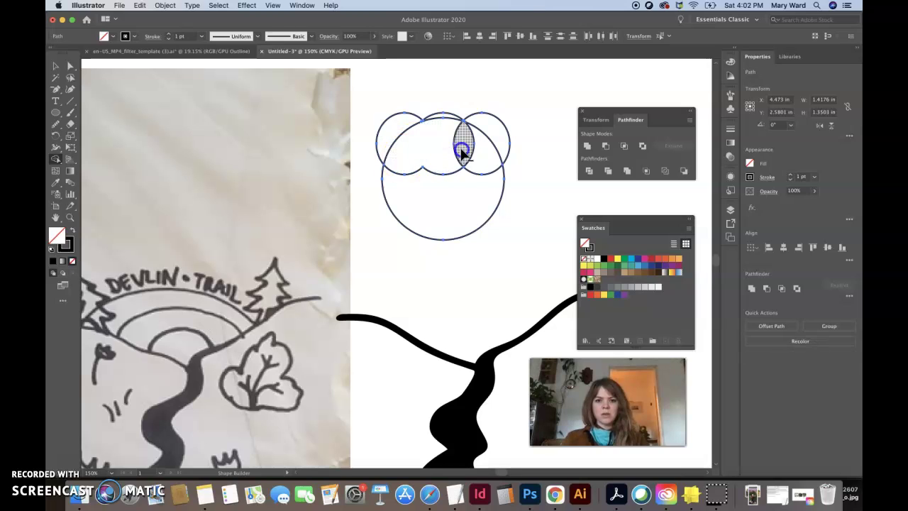
pyautogui.click(461, 151)
pyautogui.click(480, 162)
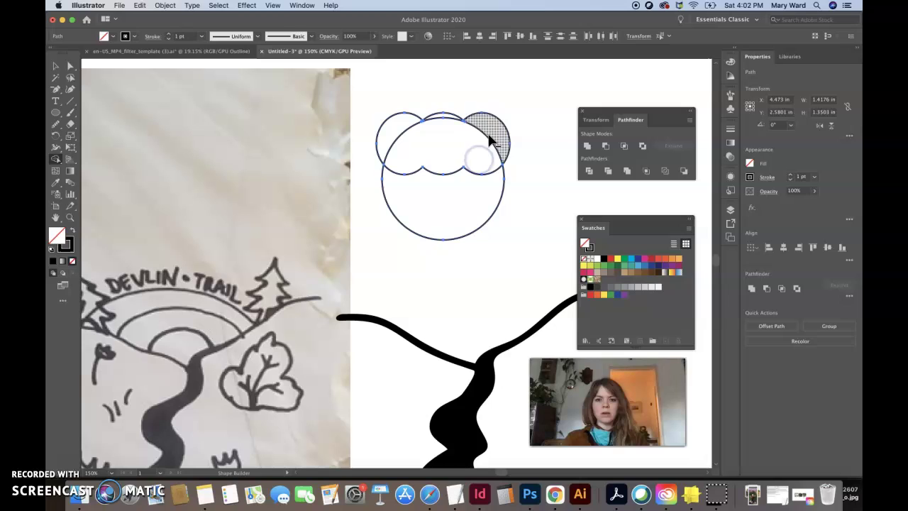
# Remove the leftover top arcs and crescents, leaving a scalloped bowl-shaped outline.
pyautogui.keyDown('alt'); pyautogui.click(489, 141); pyautogui.keyUp('alt')
pyautogui.keyDown('alt'); pyautogui.click(454, 118); pyautogui.keyUp('alt')
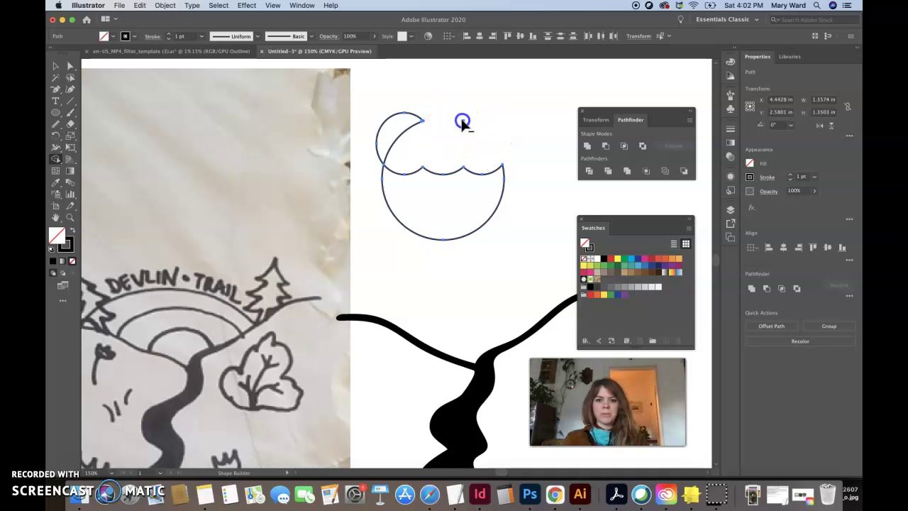
pyautogui.keyDown('alt'); pyautogui.click(402, 122); pyautogui.keyUp('alt')
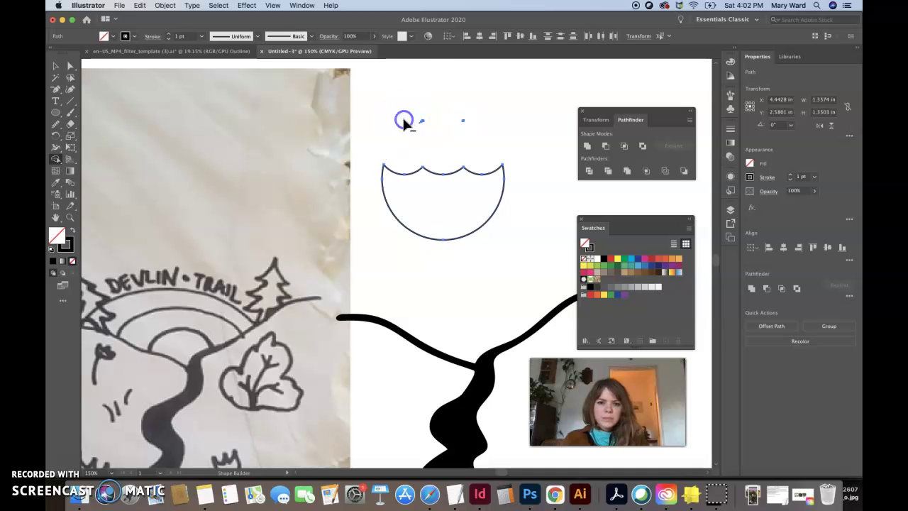
pyautogui.keyDown('alt'); pyautogui.click(464, 122); pyautogui.keyUp('alt')
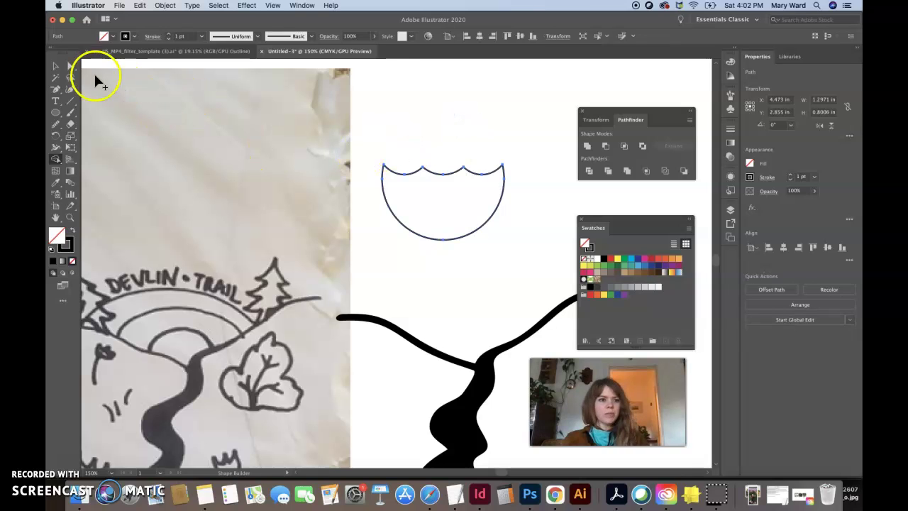
pyautogui.click(55, 65)
# Select the scalloped tulip head, briefly preview a black fill, then revert to no fill.
pyautogui.click(488, 201)
pyautogui.click(454, 175)
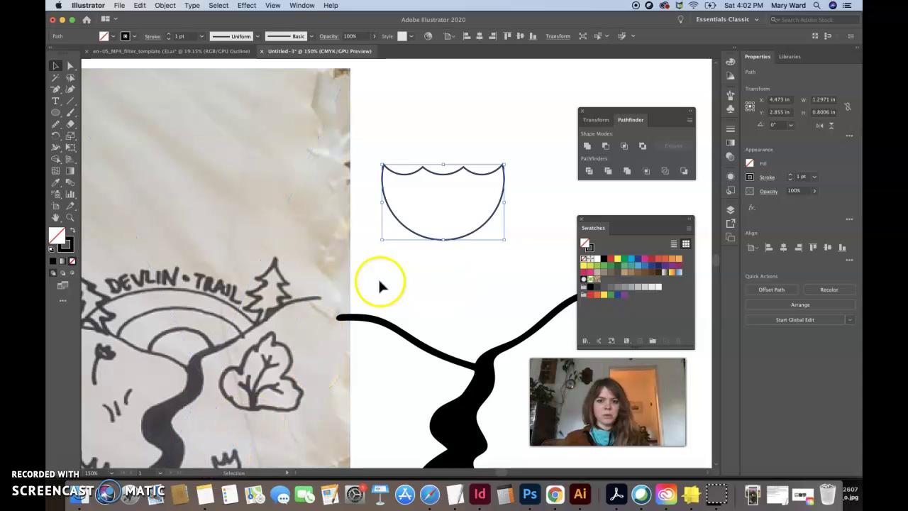
pyautogui.click(70, 230)
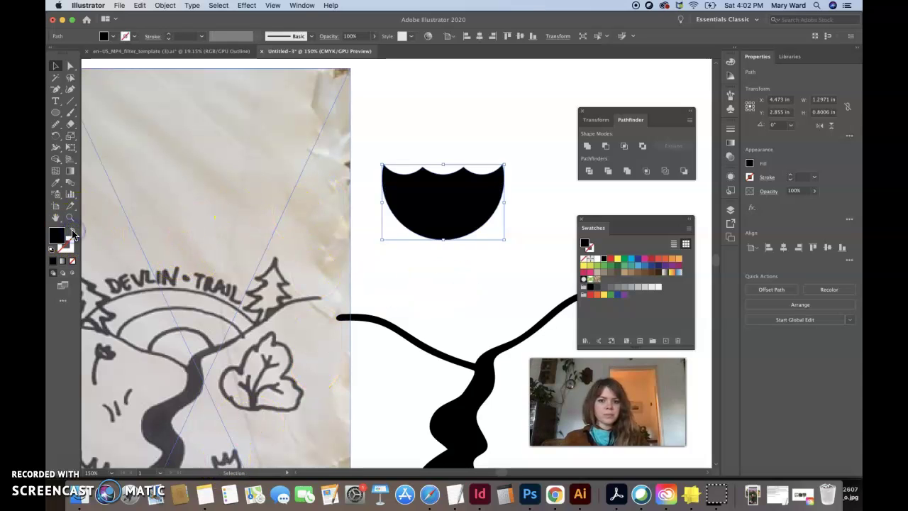
pyautogui.click(71, 231)
# Shrink the tulip head to about 0.48 × 0.40 in and place it beside the trail.
pyautogui.press('super+minus')
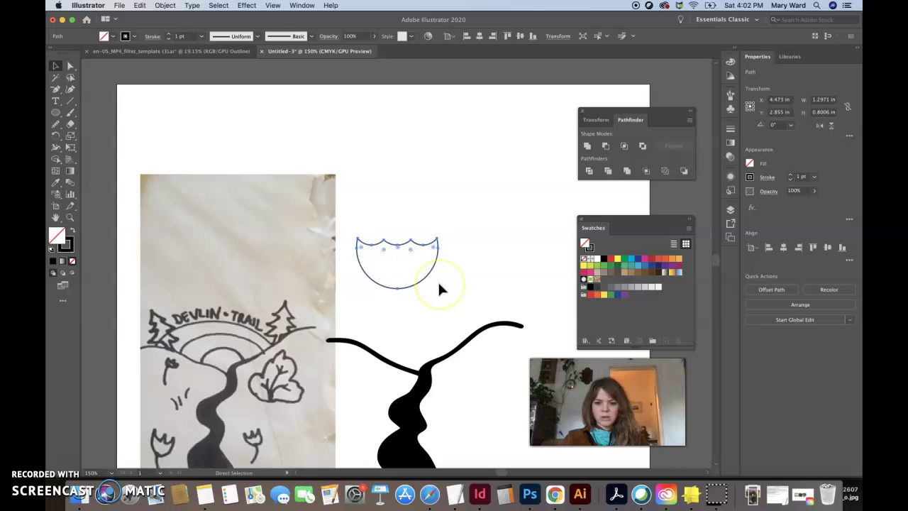
pyautogui.press('super+minus')
pyautogui.scroll(-2, 486, 413)
pyautogui.scroll(-2, 486, 413)
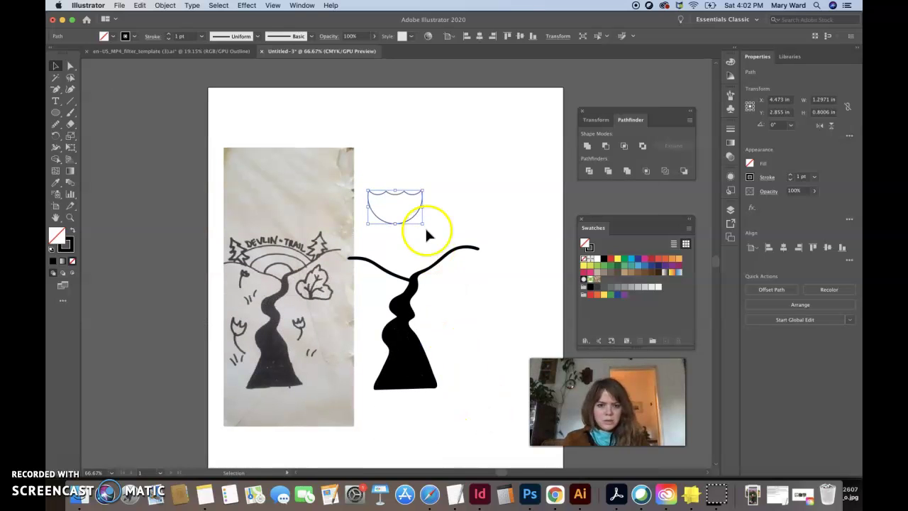
pyautogui.moveTo(409, 224); pyautogui.dragTo(463, 304)
pyautogui.click(499, 330)
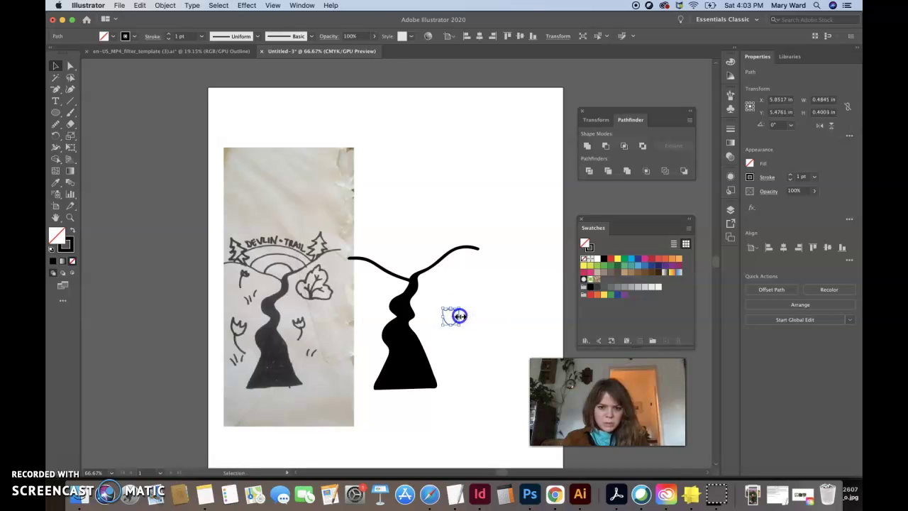
pyautogui.click(474, 319)
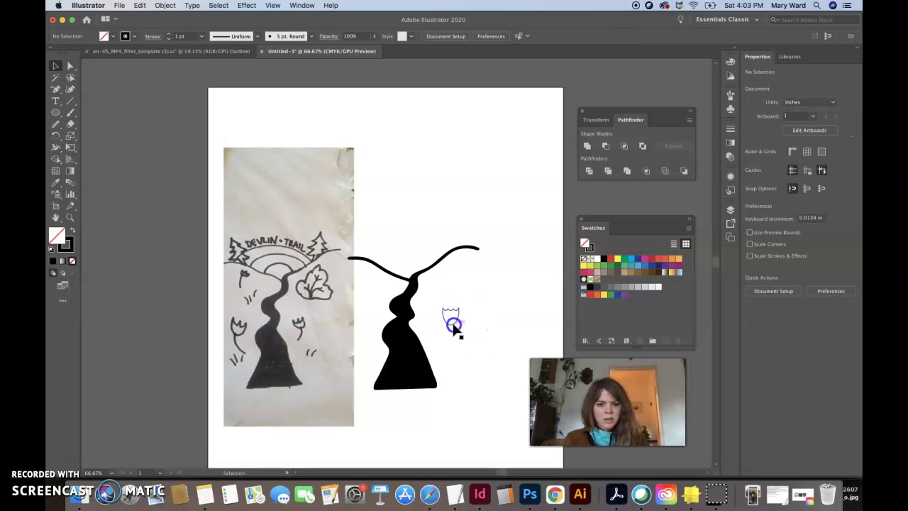
# Nudge the tulip head, then draw a curved stem down from its base.
pyautogui.moveTo(454, 328); pyautogui.dragTo(457, 323)
pyautogui.click(470, 335)
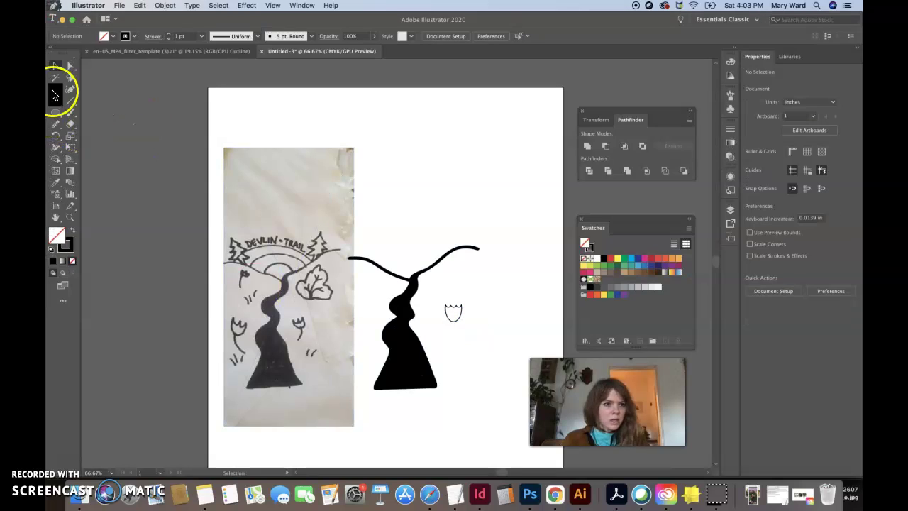
pyautogui.moveTo(54, 95); pyautogui.dragTo(90, 89)
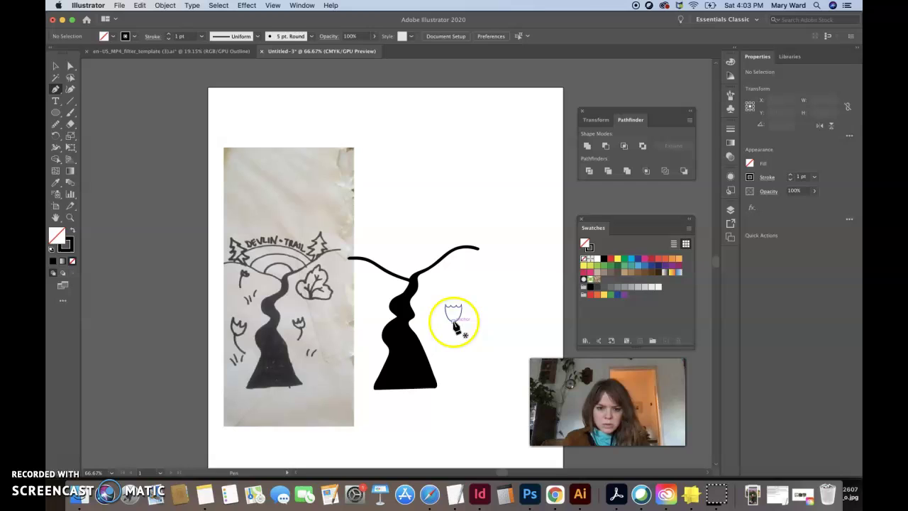
pyautogui.click(454, 323)
pyautogui.click(451, 358)
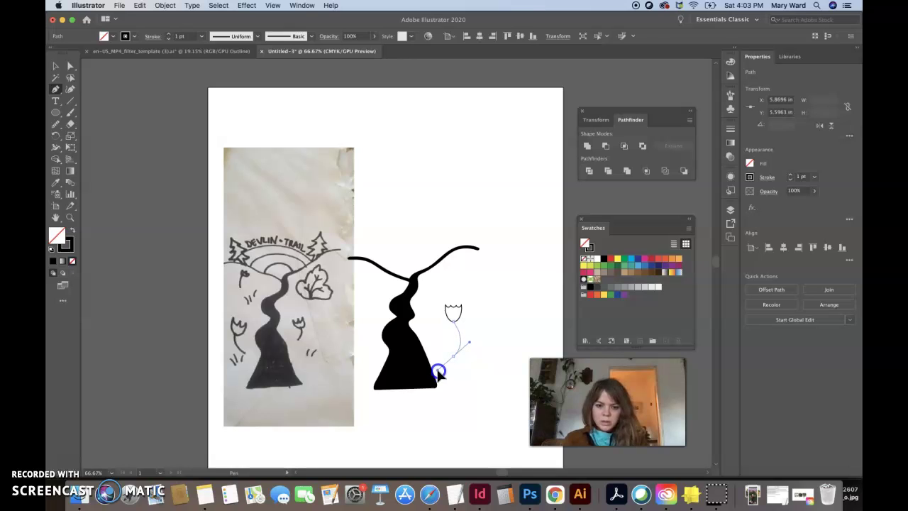
pyautogui.click(438, 372)
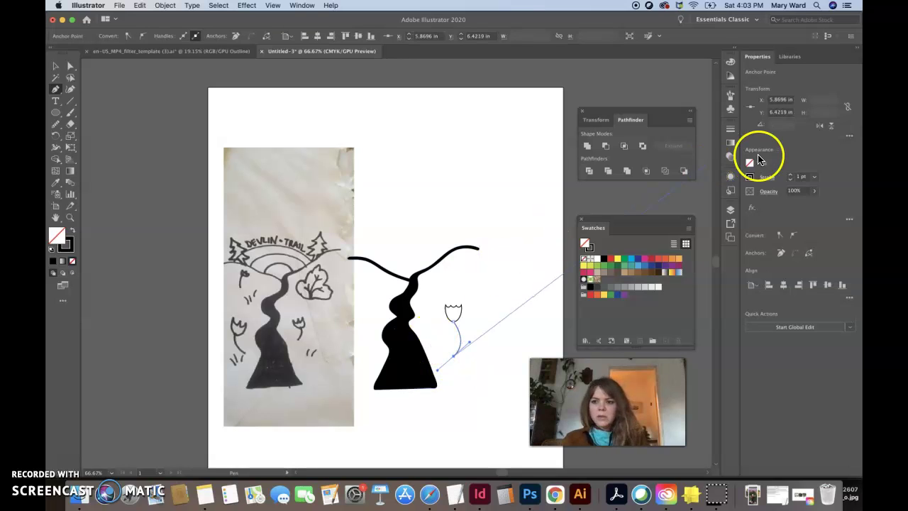
# Give the stem a 4 pt tapered width-profile stroke and undo the stray segment.
pyautogui.click(768, 179)
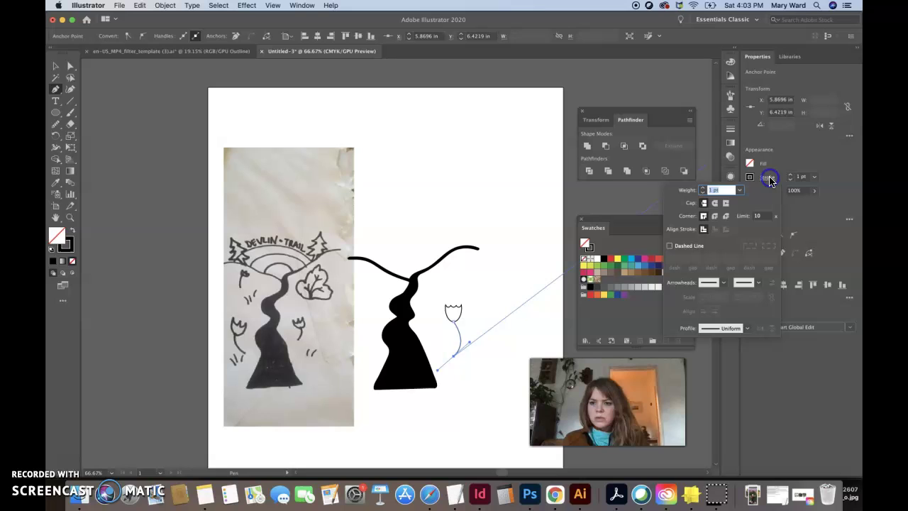
pyautogui.click(745, 328)
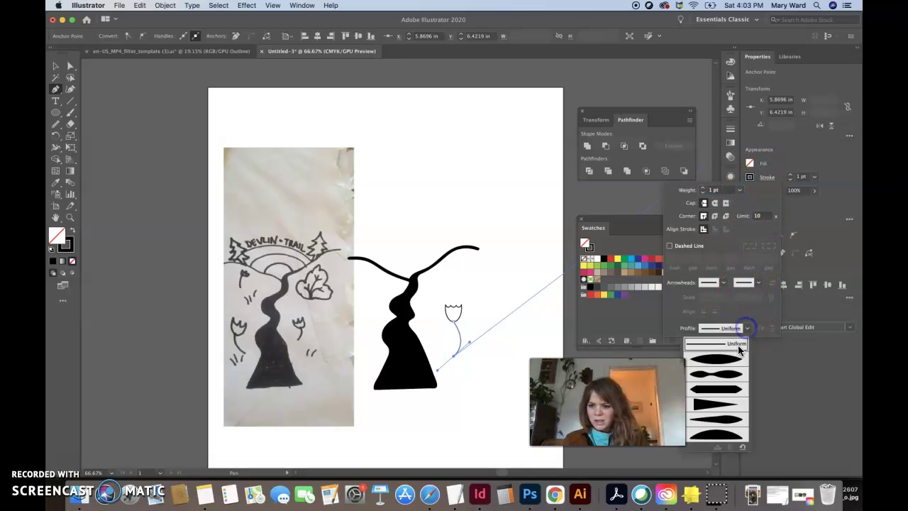
pyautogui.click(723, 407)
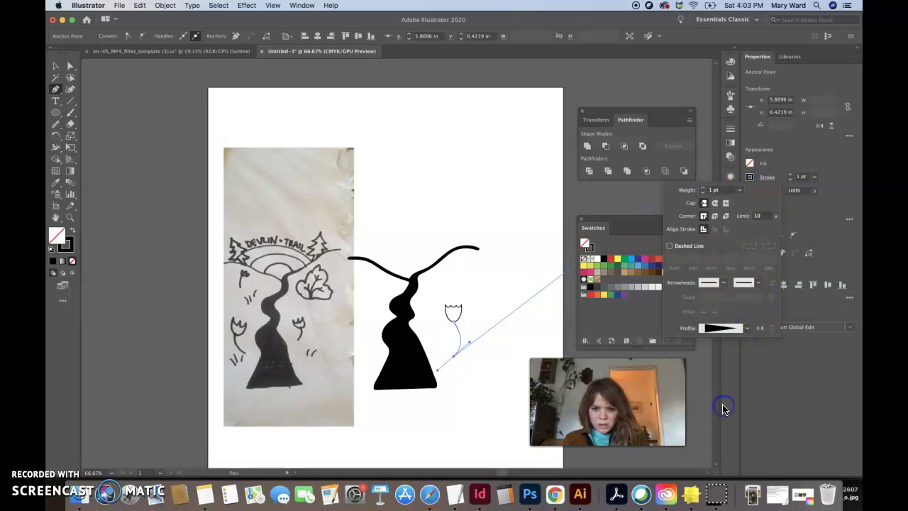
pyautogui.click(703, 190)
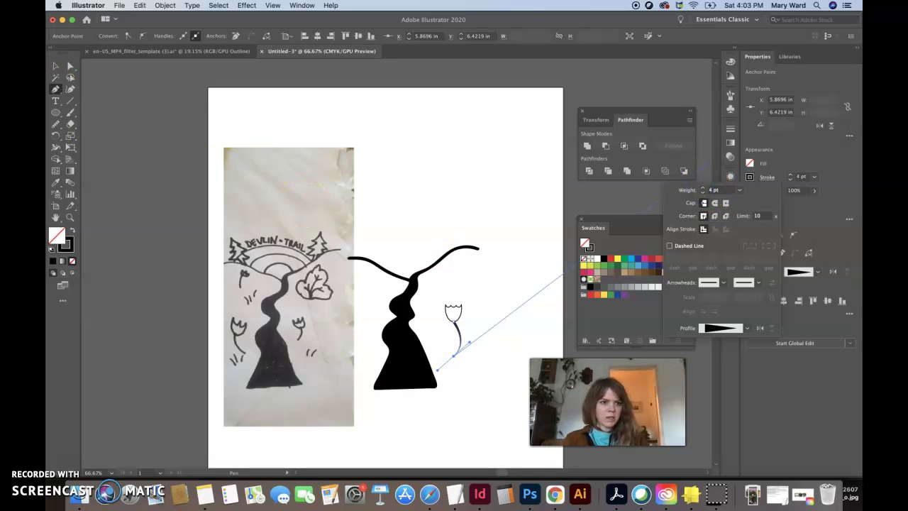
pyautogui.click(109, 171)
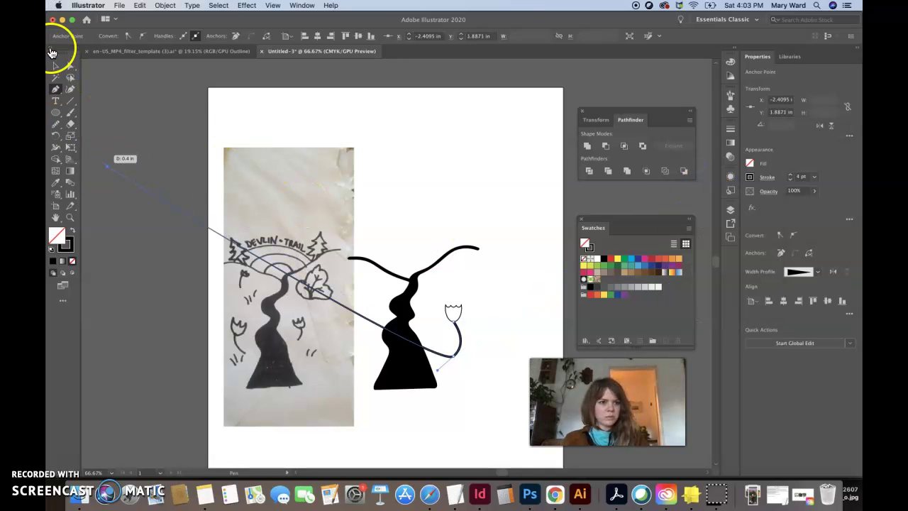
pyautogui.hotkey('ctrl', 'z')
pyautogui.click(55, 66)
pyautogui.click(146, 123)
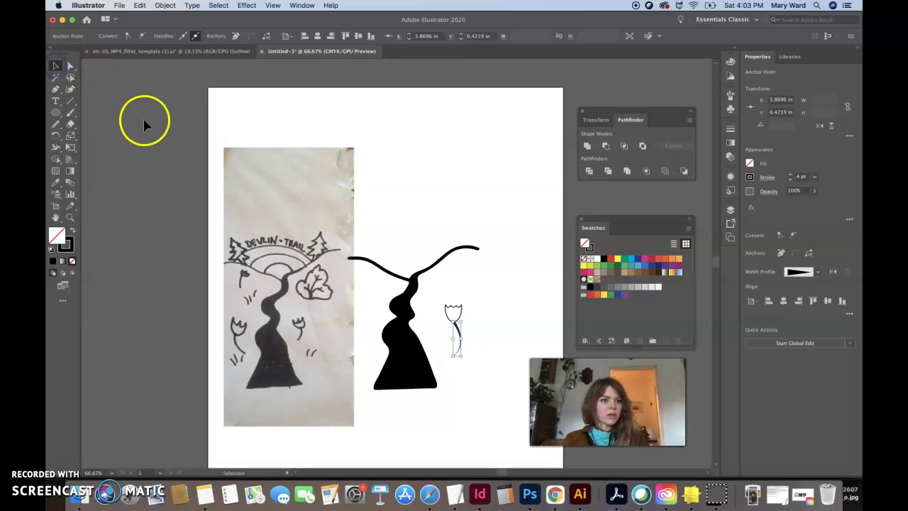
# Fill the tulip cup with white and bring it in front of its stem.
pyautogui.click(138, 110)
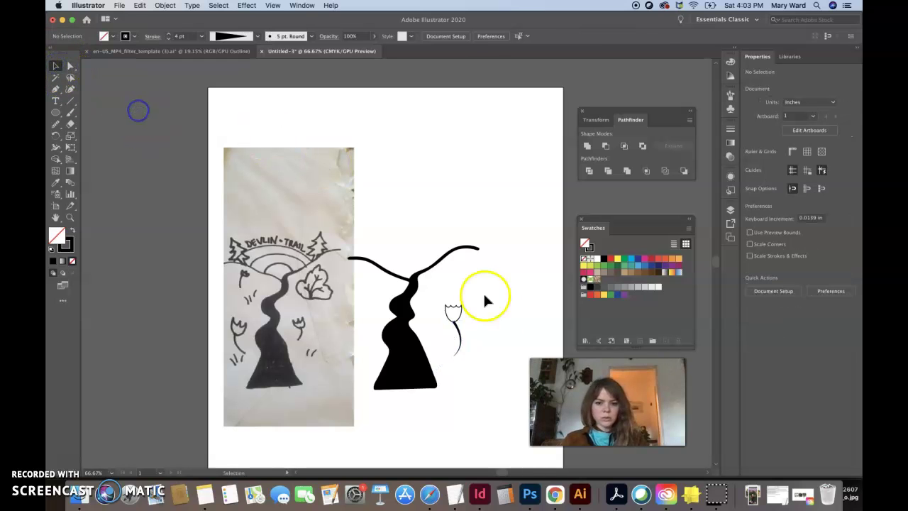
pyautogui.click(459, 336)
pyautogui.hotkey('ctrl', '+')
pyautogui.hotkey('ctrl', '+')
pyautogui.hotkey('ctrl', '+')
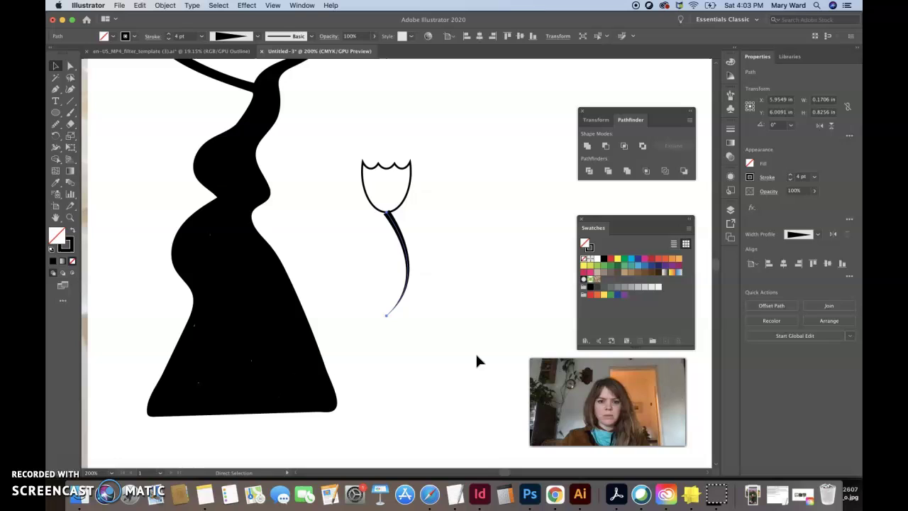
pyautogui.click(378, 211)
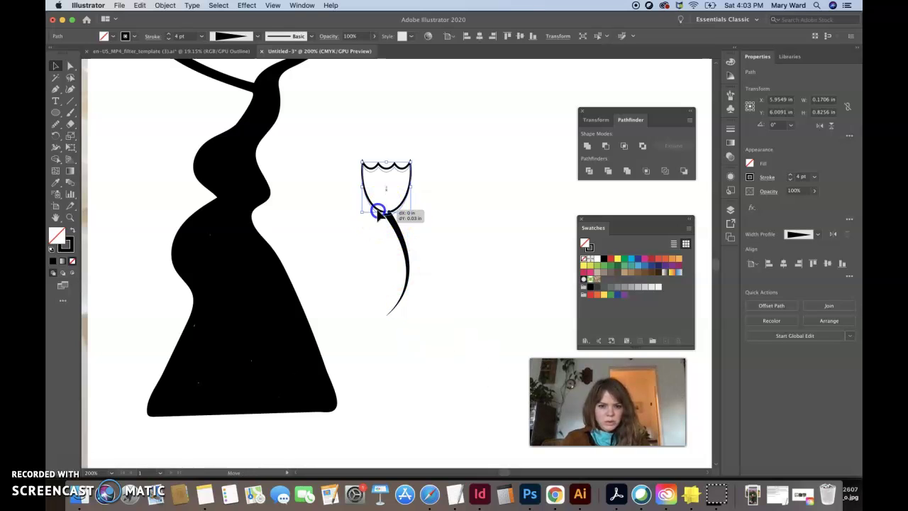
pyautogui.click(401, 205)
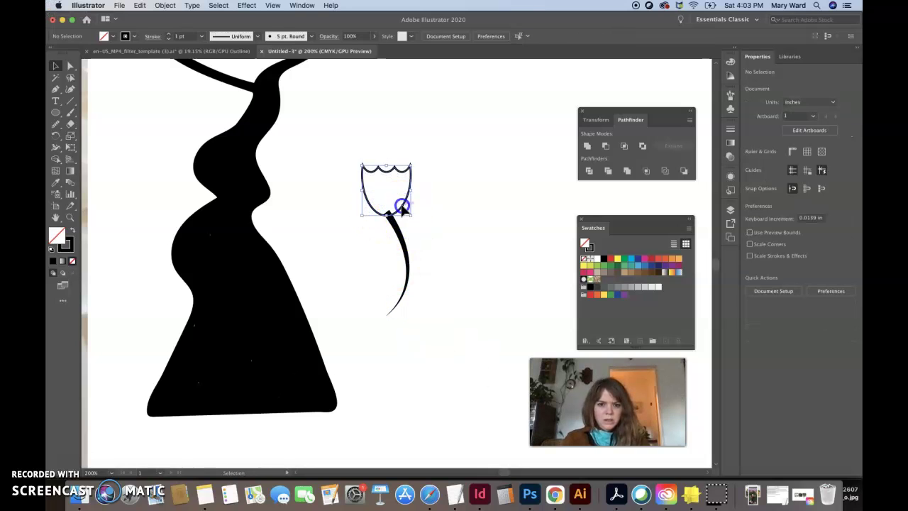
pyautogui.click(401, 206)
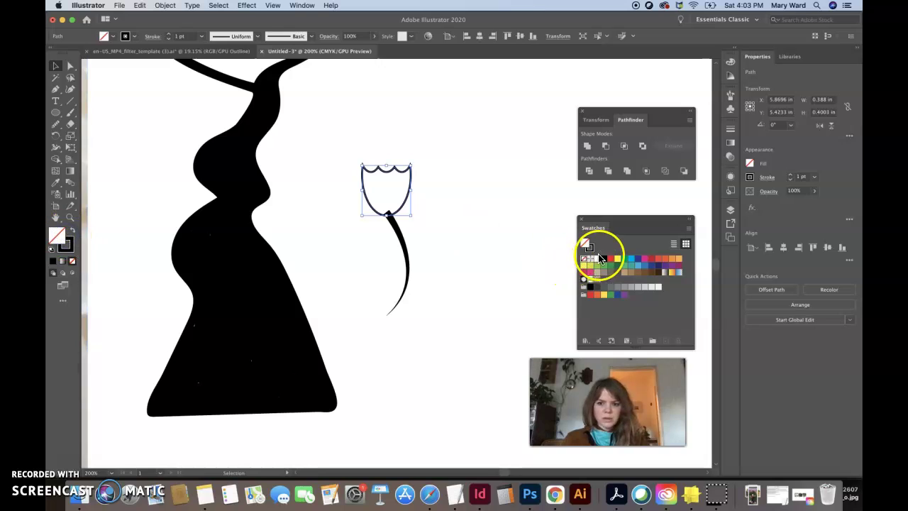
pyautogui.click(598, 258)
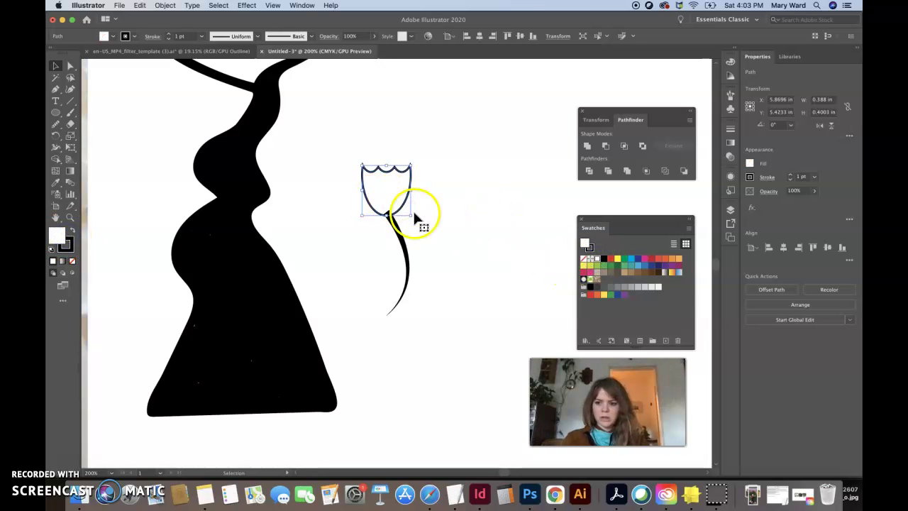
pyautogui.click(800, 305)
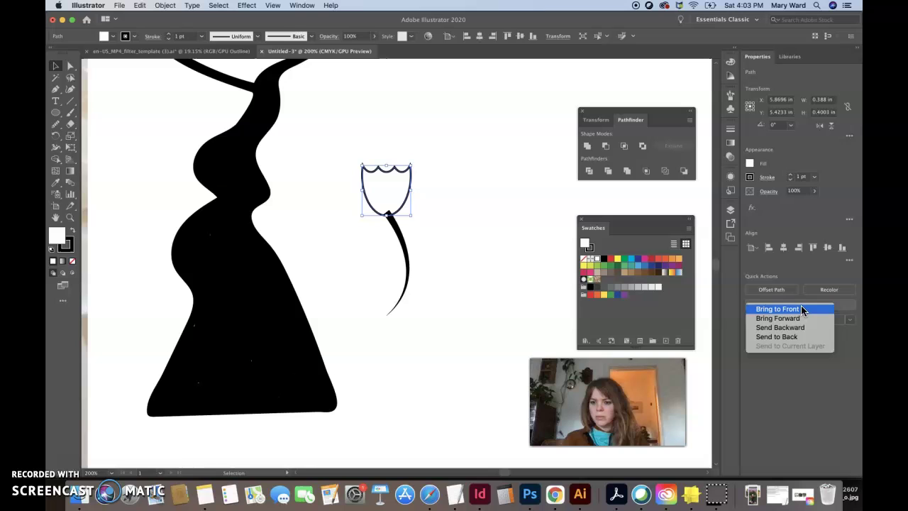
pyautogui.click(800, 309)
pyautogui.click(497, 298)
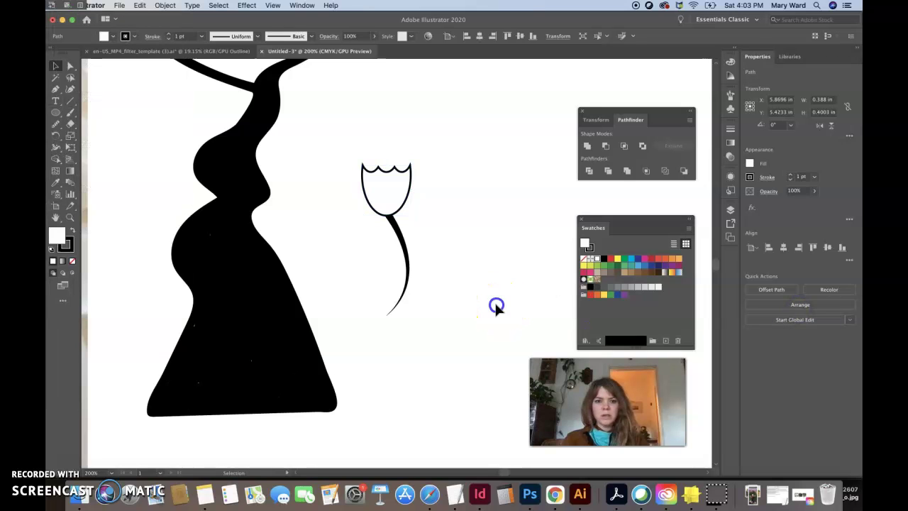
# Move the sketch photo further left and reshape the curve of the tulip stem.
pyautogui.press('super+minus')
pyautogui.press('super+minus')
pyautogui.press('super+minus')
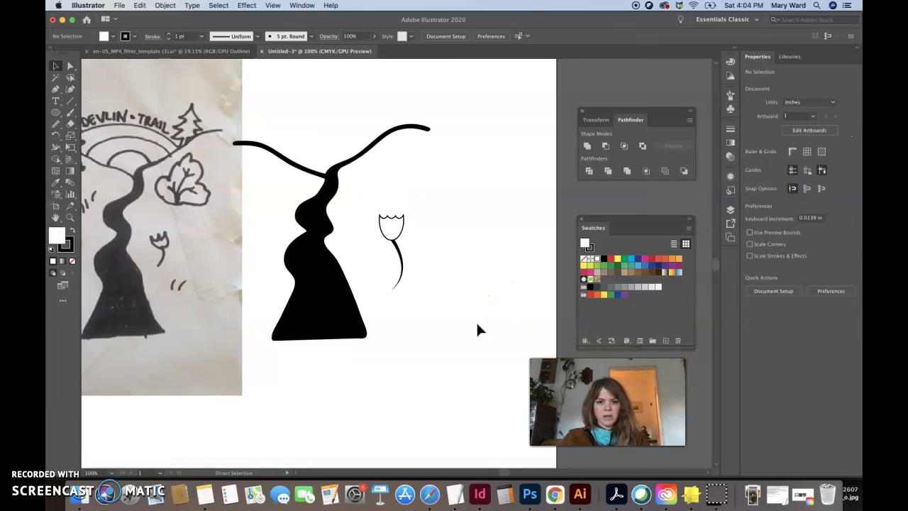
pyautogui.click(401, 264)
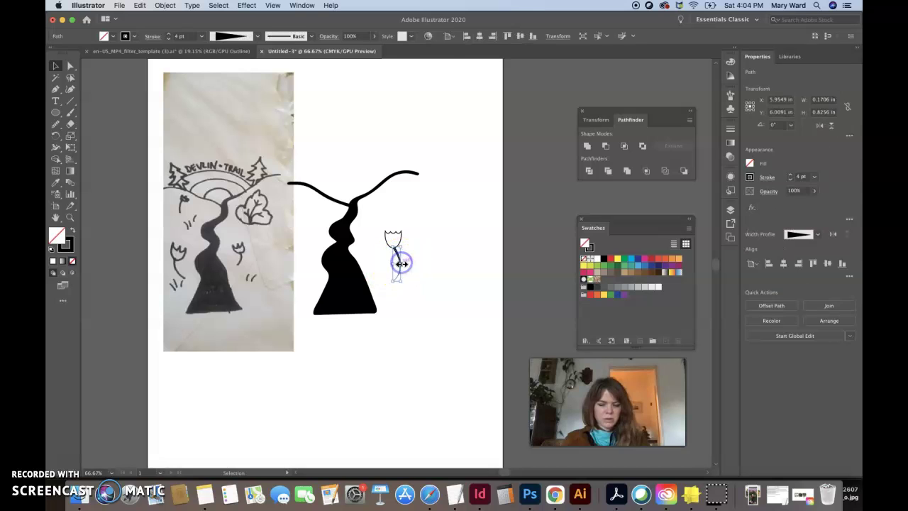
pyautogui.click(378, 324)
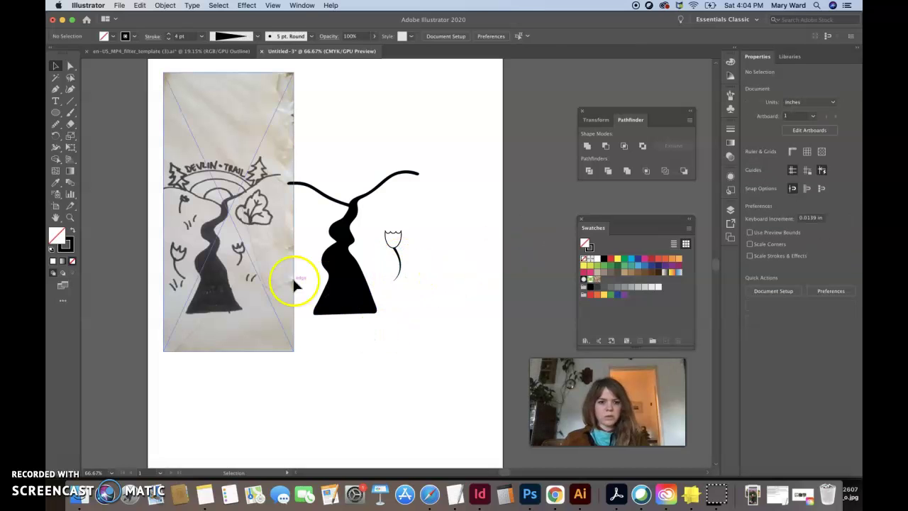
pyautogui.moveTo(219, 334); pyautogui.dragTo(147, 336)
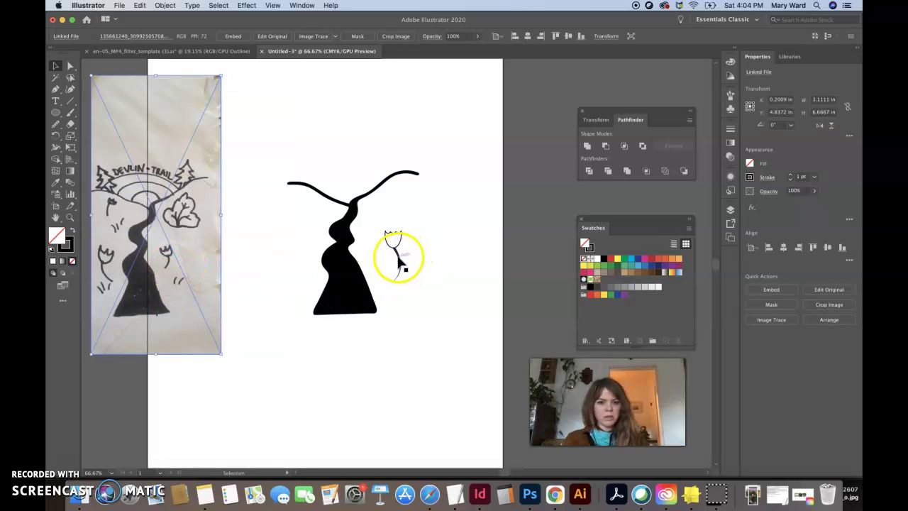
pyautogui.moveTo(398, 262); pyautogui.dragTo(386, 276)
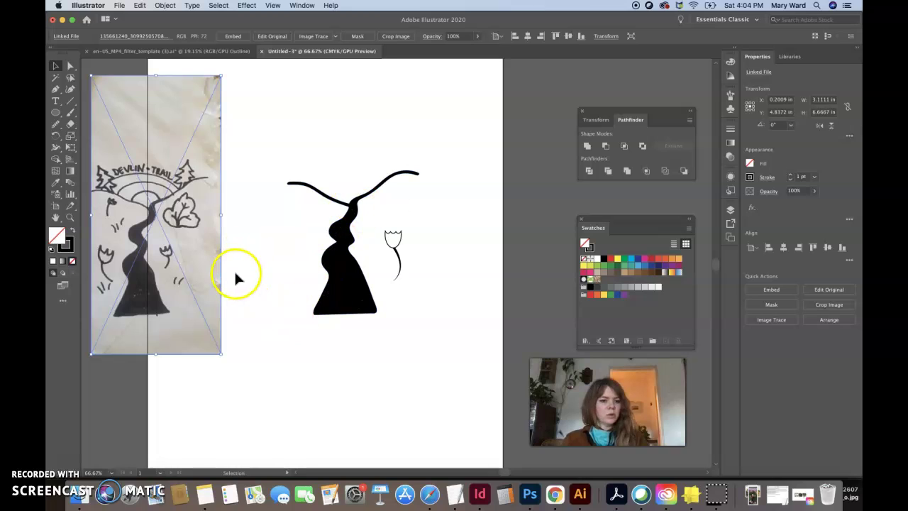
pyautogui.click(57, 113)
# Draw a circle over the top of the tree trunk.
pyautogui.moveTo(325, 184); pyautogui.dragTo(372, 230)
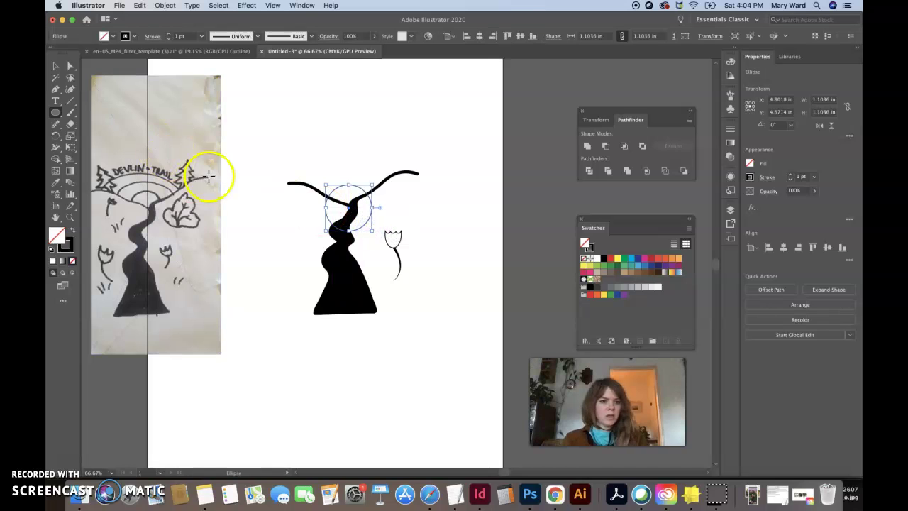
pyautogui.click(56, 66)
pyautogui.click(259, 236)
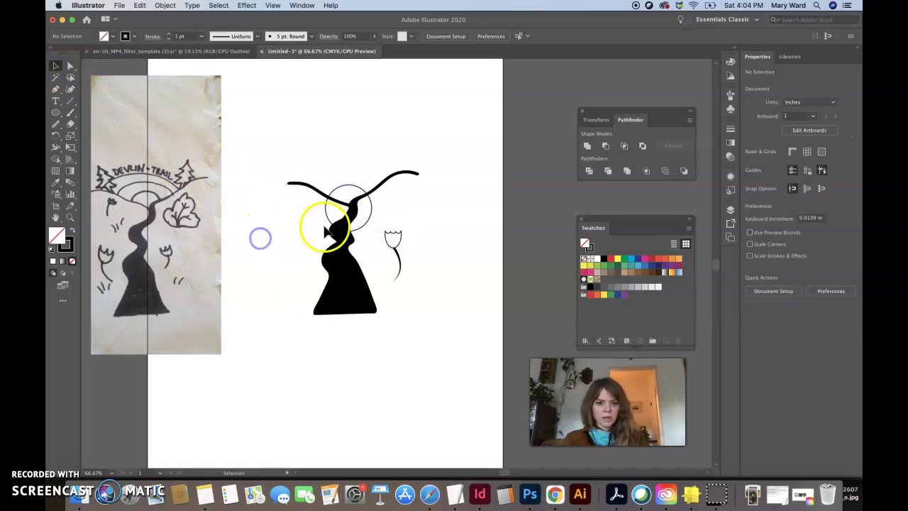
pyautogui.moveTo(330, 221); pyautogui.dragTo(324, 208)
pyautogui.hotkey('ctrl', 'z')
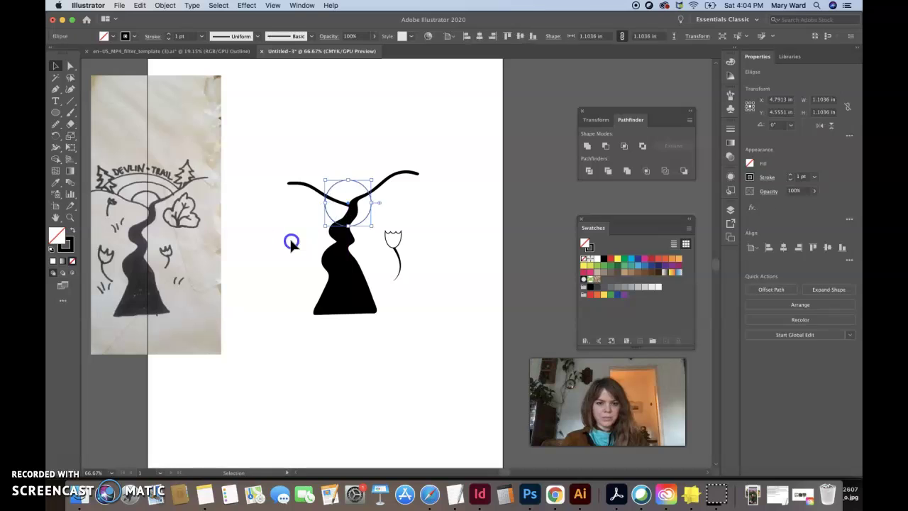
pyautogui.click(290, 239)
pyautogui.click(325, 207)
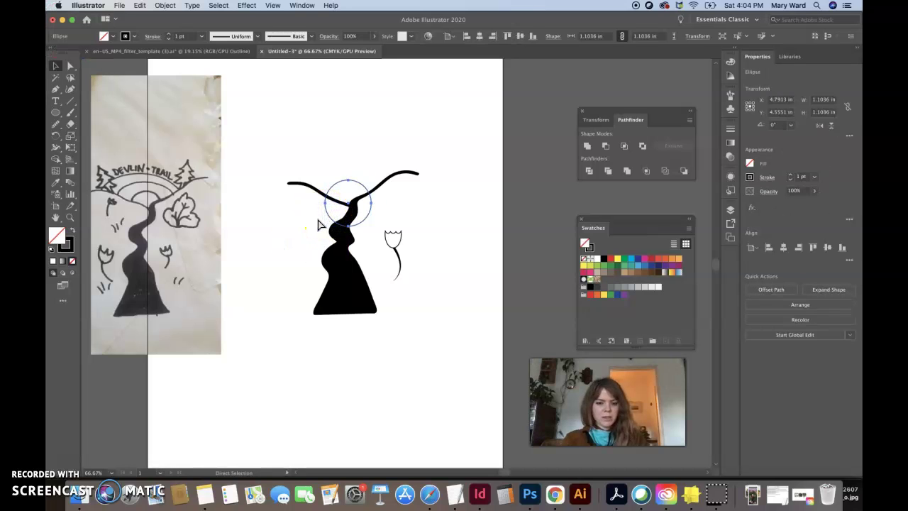
# Make a larger copy of the circle around the tree top and centre both horizontally.
pyautogui.moveTo(385, 260); pyautogui.dragTo(312, 331)
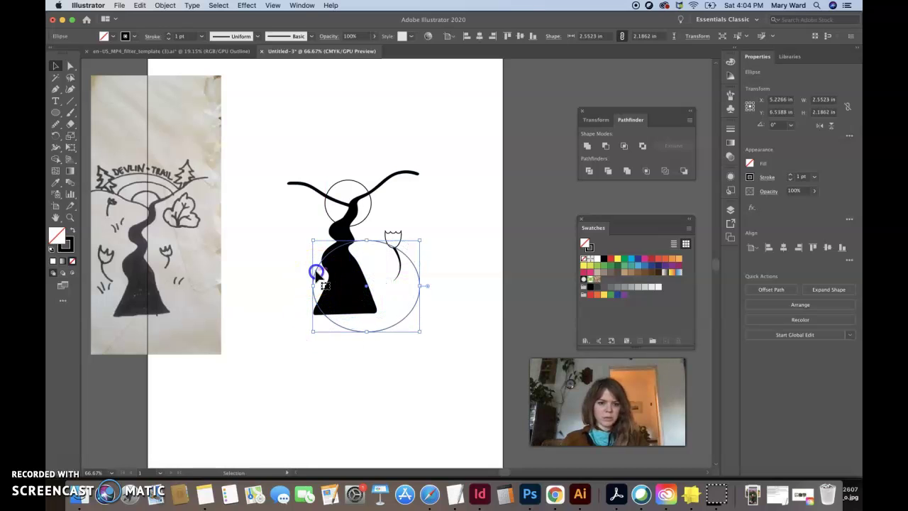
pyautogui.moveTo(318, 273); pyautogui.dragTo(299, 196)
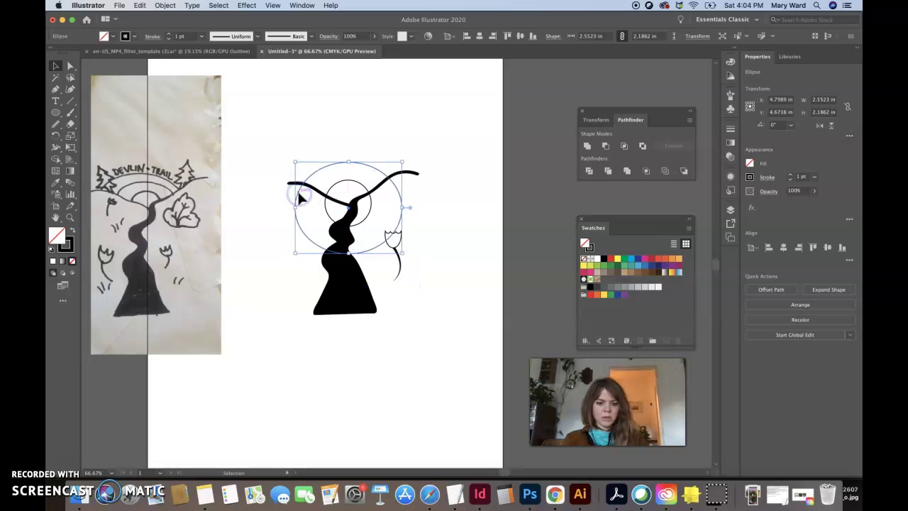
pyautogui.press('super+z')
pyautogui.moveTo(361, 244); pyautogui.dragTo(320, 178)
pyautogui.keyDown('shift'); pyautogui.click(348, 150); pyautogui.keyUp('shift')
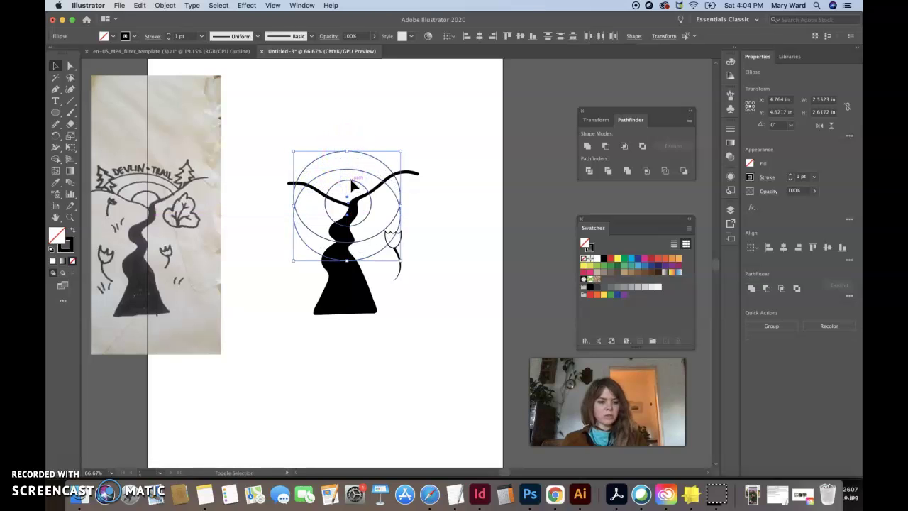
pyautogui.click(783, 247)
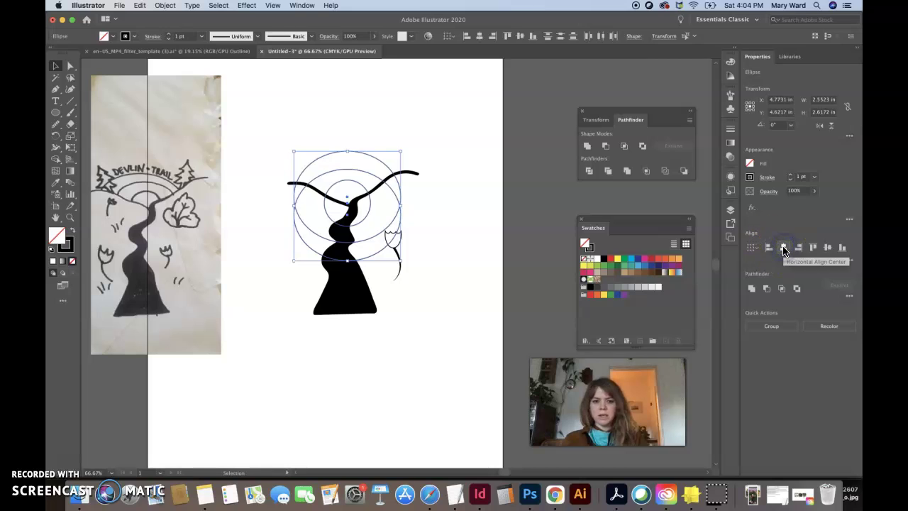
pyautogui.click(512, 203)
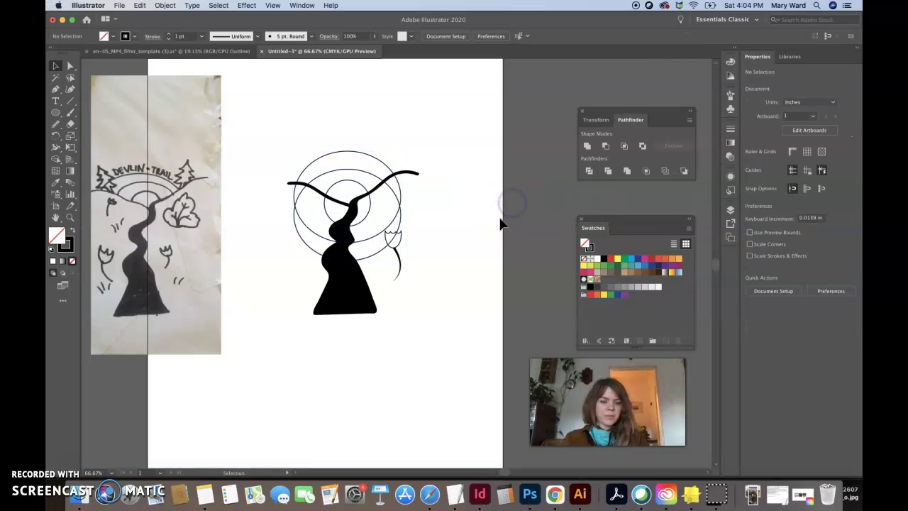
# Select the tree and circles, then delete the circles' lower and right sections with Shape Builder.
pyautogui.click(391, 138)
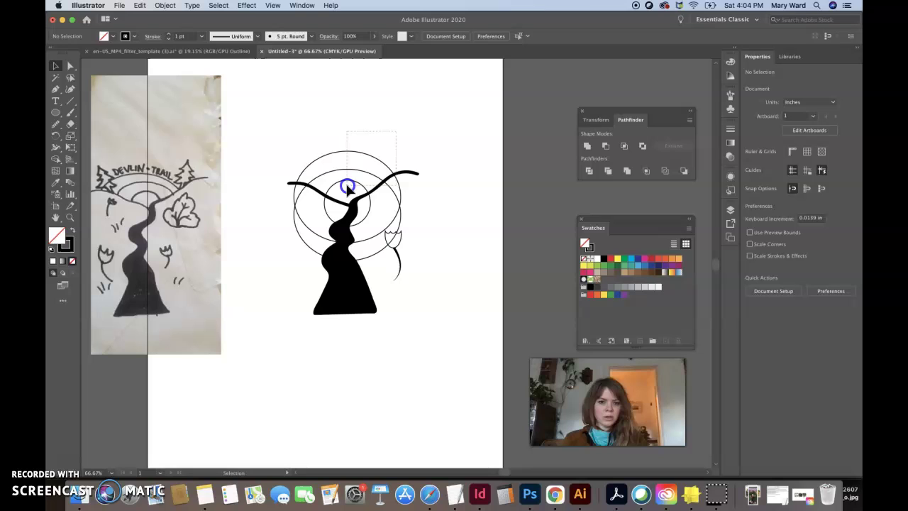
pyautogui.moveTo(316, 219); pyautogui.dragTo(316, 217)
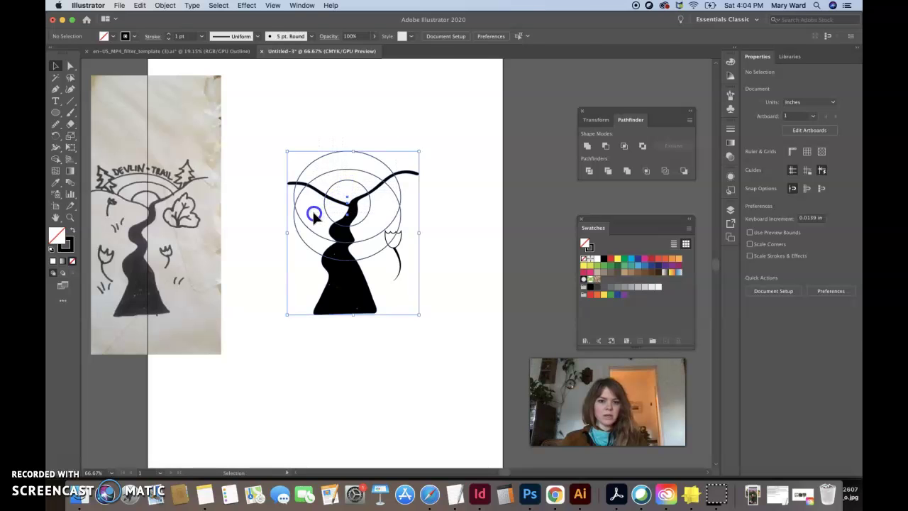
pyautogui.click(55, 160)
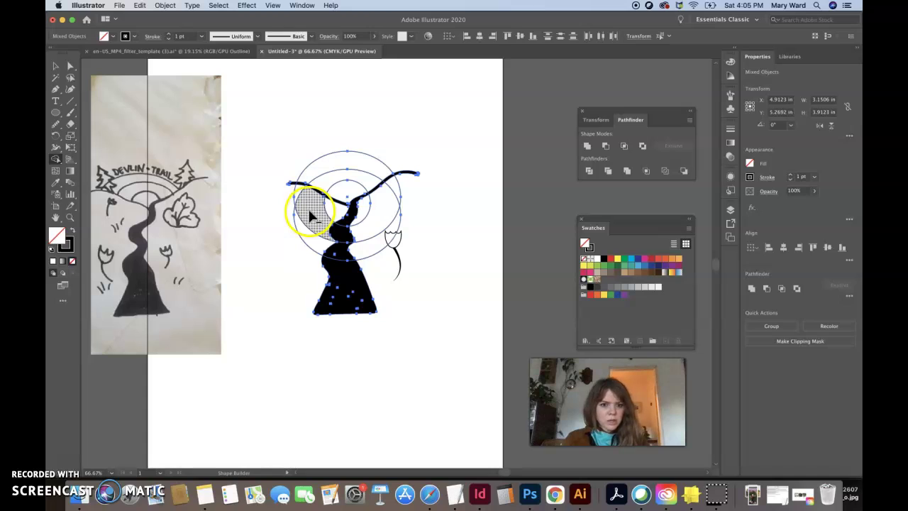
pyautogui.click(307, 240)
pyautogui.moveTo(322, 248)
pyautogui.mouseDown()
pyautogui.moveTo(363, 253)
pyautogui.moveTo(388, 216)
pyautogui.moveTo(345, 262)
pyautogui.mouseUp()
pyautogui.keyDown('alt'); pyautogui.click(369, 228); pyautogui.keyUp('alt')
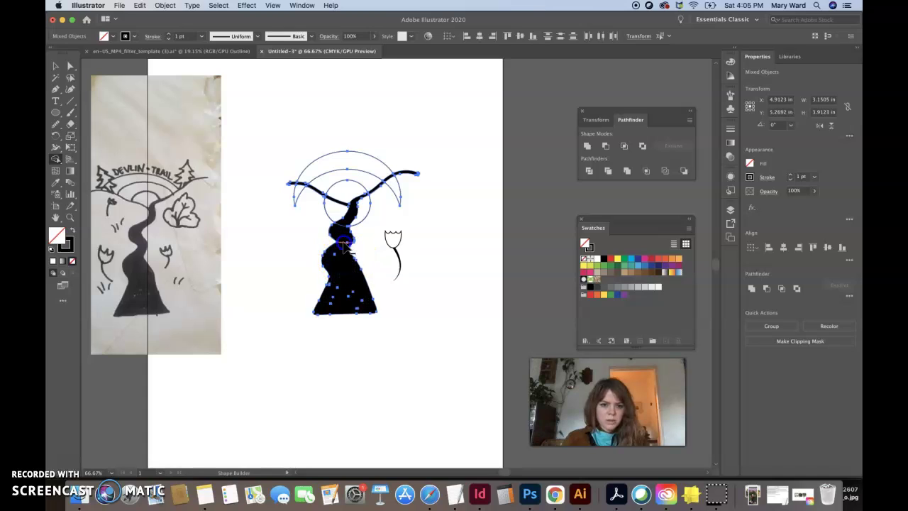
# Merge the inner circle pieces into the trunk and remove the stray arc ends.
pyautogui.click(388, 259)
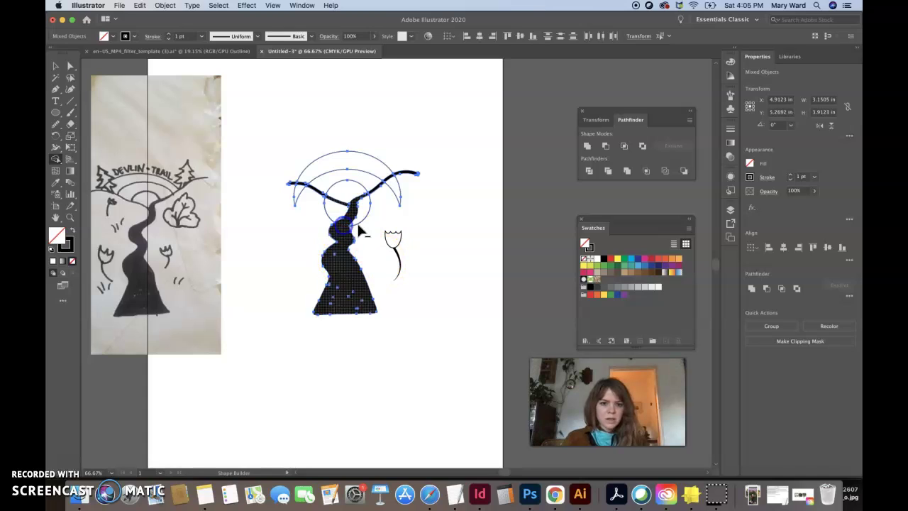
pyautogui.moveTo(360, 218)
pyautogui.mouseDown()
pyautogui.moveTo(324, 213)
pyautogui.moveTo(330, 218)
pyautogui.mouseUp()
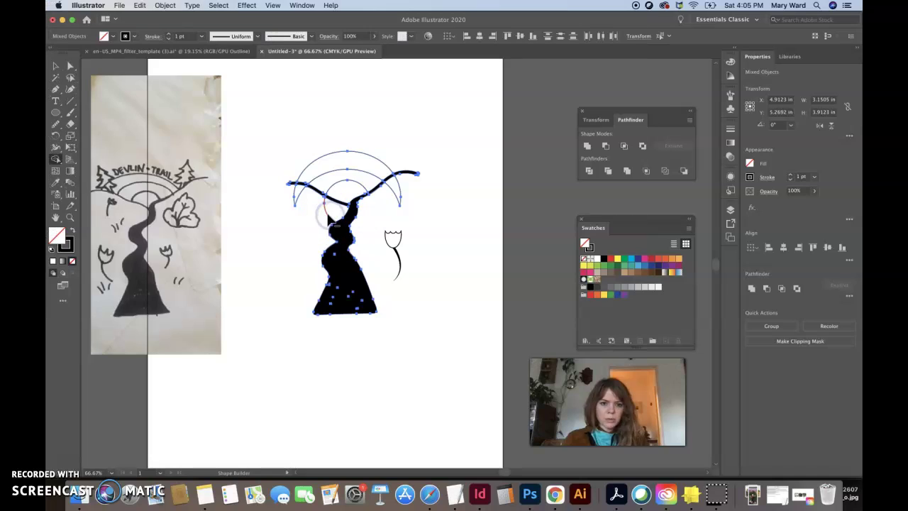
pyautogui.click(396, 194)
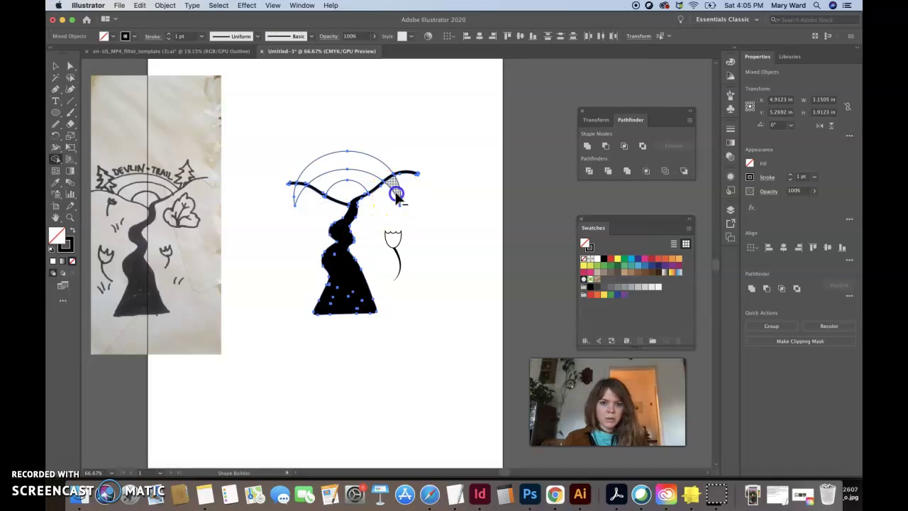
pyautogui.click(298, 198)
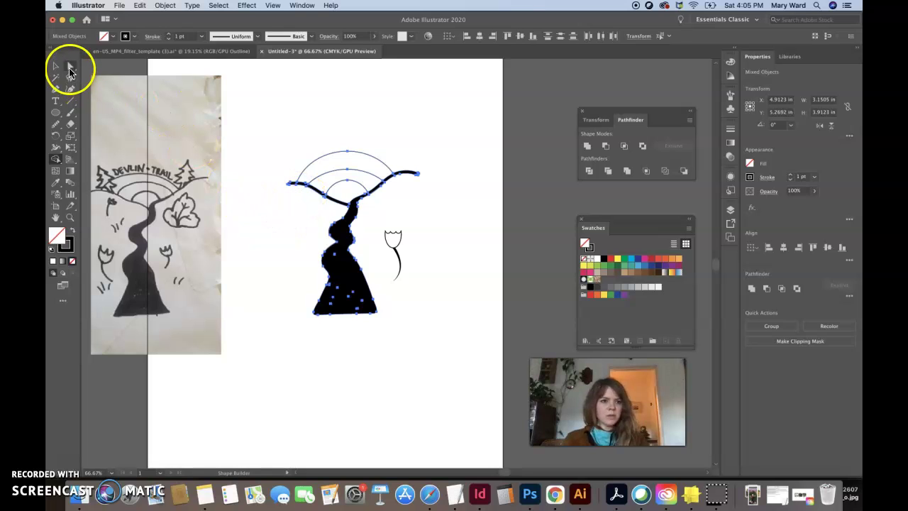
pyautogui.click(69, 71)
pyautogui.click(270, 102)
# Draw a new circle over the tree top and nudge it up and left onto the trunk.
pyautogui.click(345, 171)
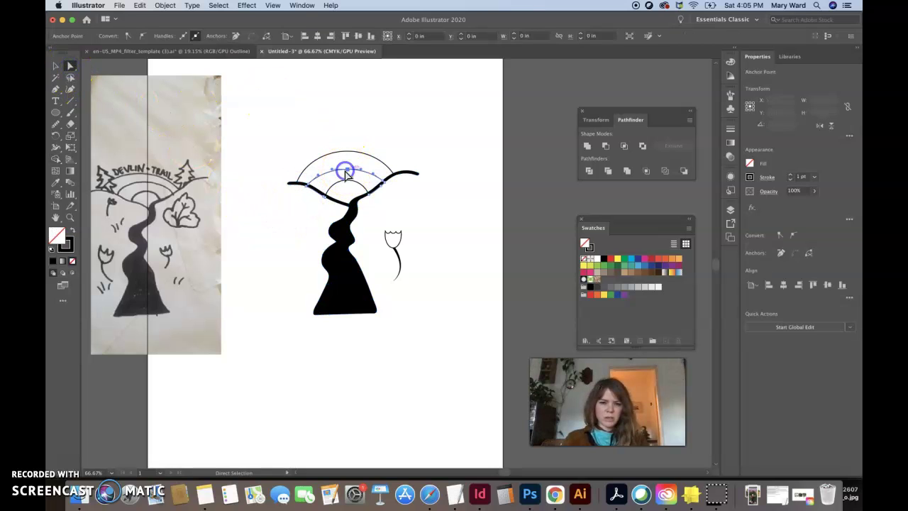
pyautogui.click(402, 251)
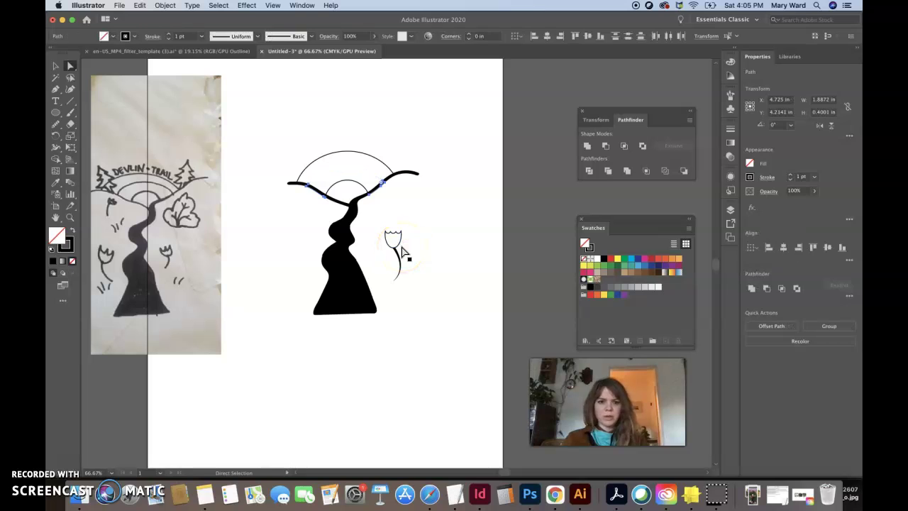
pyautogui.click(307, 220)
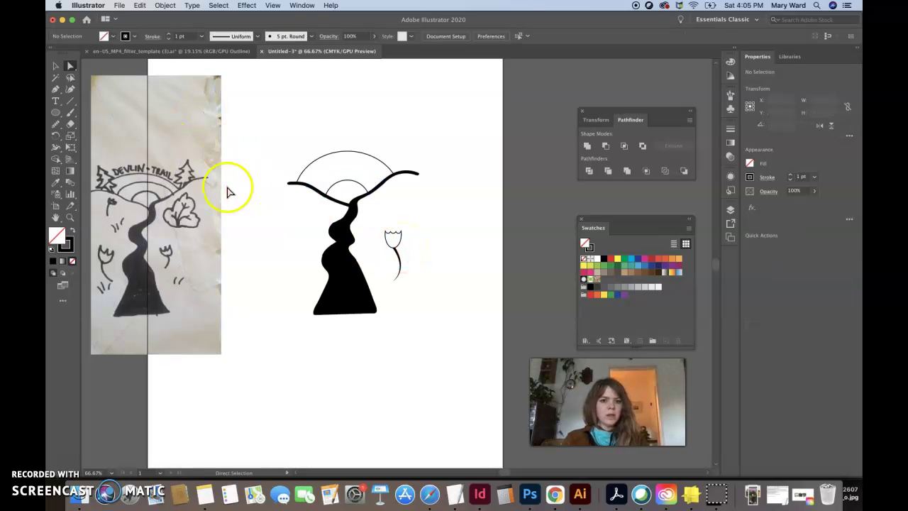
pyautogui.click(57, 112)
pyautogui.moveTo(320, 164); pyautogui.dragTo(389, 242)
pyautogui.click(56, 65)
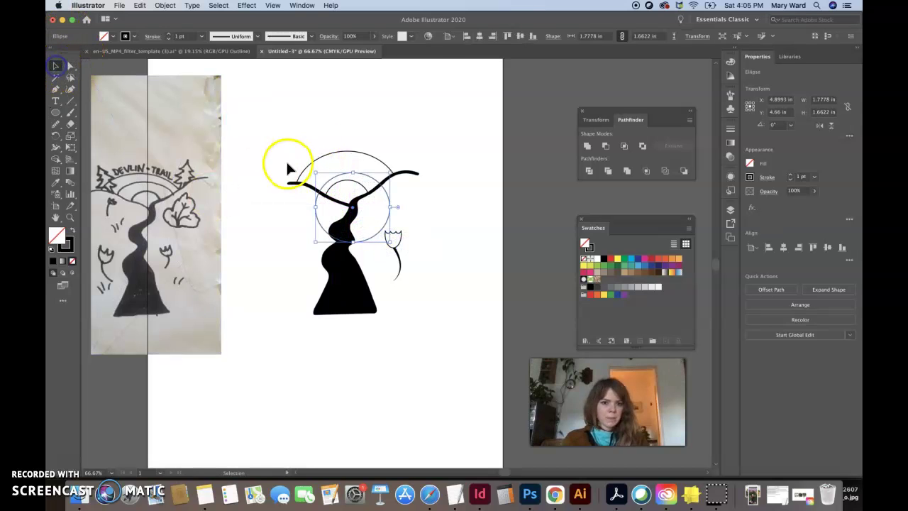
pyautogui.moveTo(326, 233); pyautogui.dragTo(317, 223)
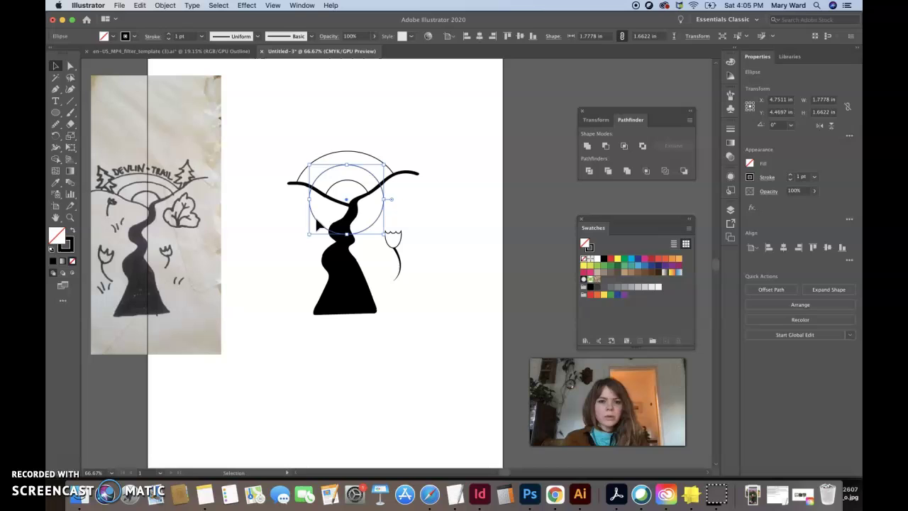
pyautogui.click(362, 115)
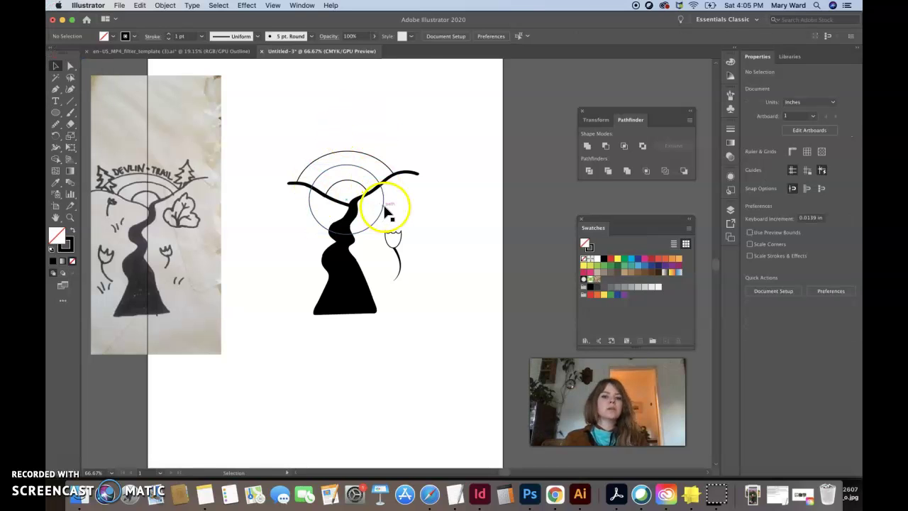
pyautogui.click(385, 202)
# Merge the small inner circle into the black trail shape with Shape Builder.
pyautogui.keyDown('shift'); pyautogui.click(347, 269); pyautogui.keyUp('shift')
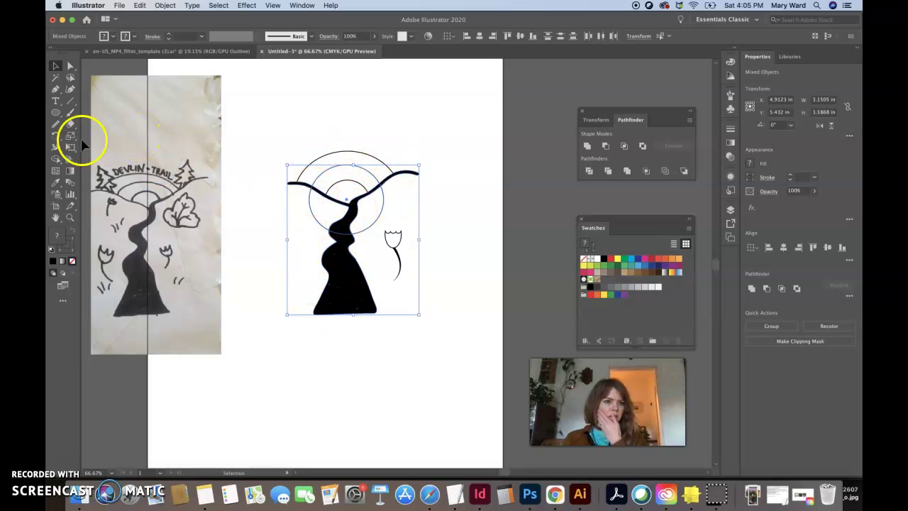
pyautogui.click(57, 162)
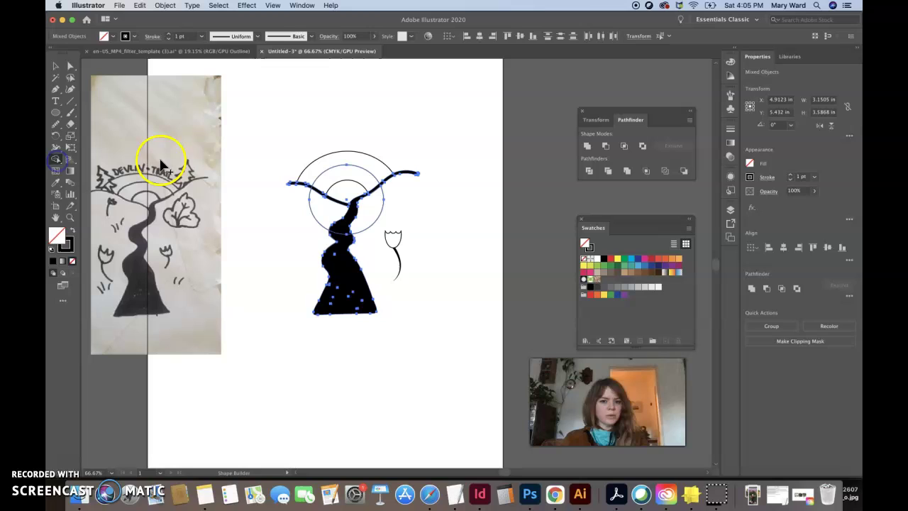
pyautogui.moveTo(331, 241)
pyautogui.mouseDown()
pyautogui.moveTo(314, 227)
pyautogui.moveTo(361, 223)
pyautogui.moveTo(334, 234)
pyautogui.moveTo(343, 237)
pyautogui.mouseUp()
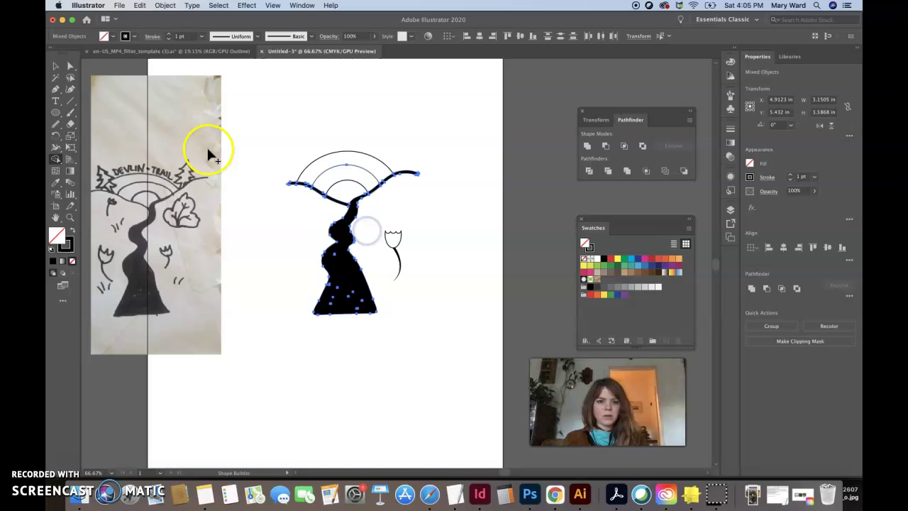
pyautogui.click(56, 65)
pyautogui.click(270, 99)
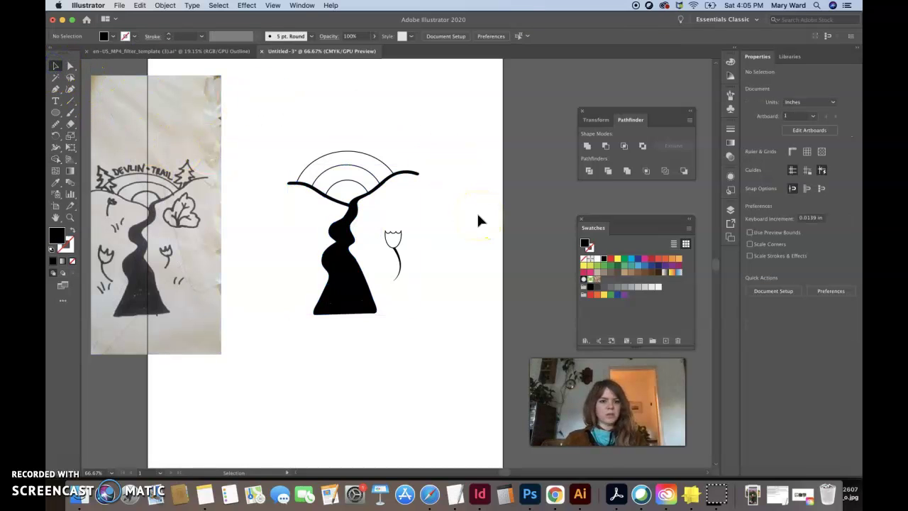
pyautogui.click(381, 164)
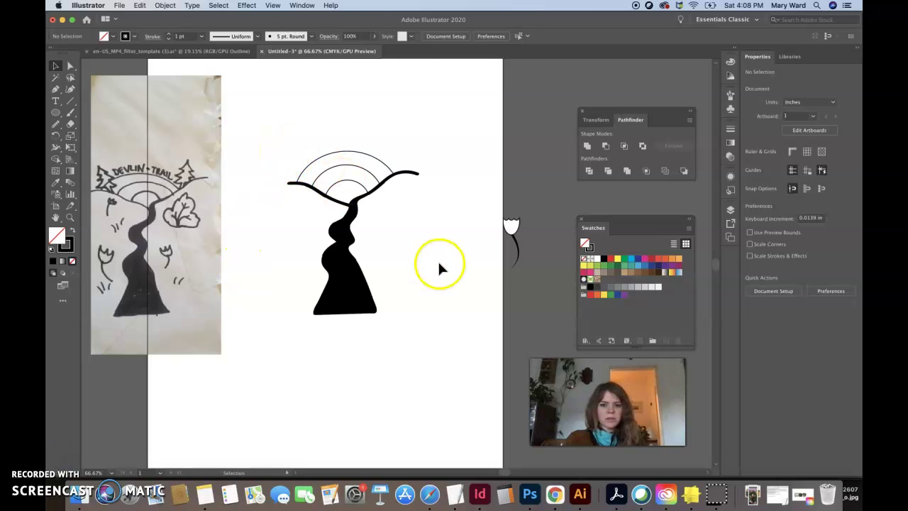
# Combine the tree and arc regions, then give the middle arc band a solid black fill.
pyautogui.moveTo(417, 323); pyautogui.dragTo(417, 327)
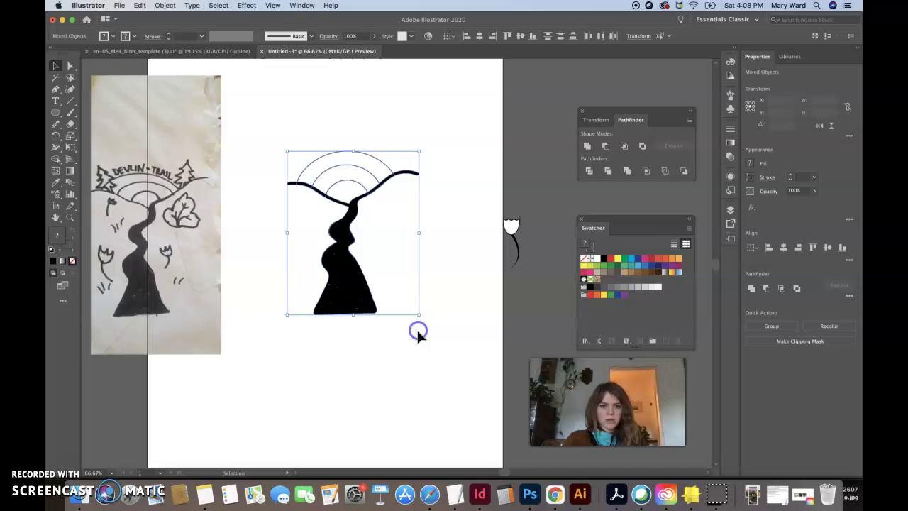
pyautogui.click(56, 163)
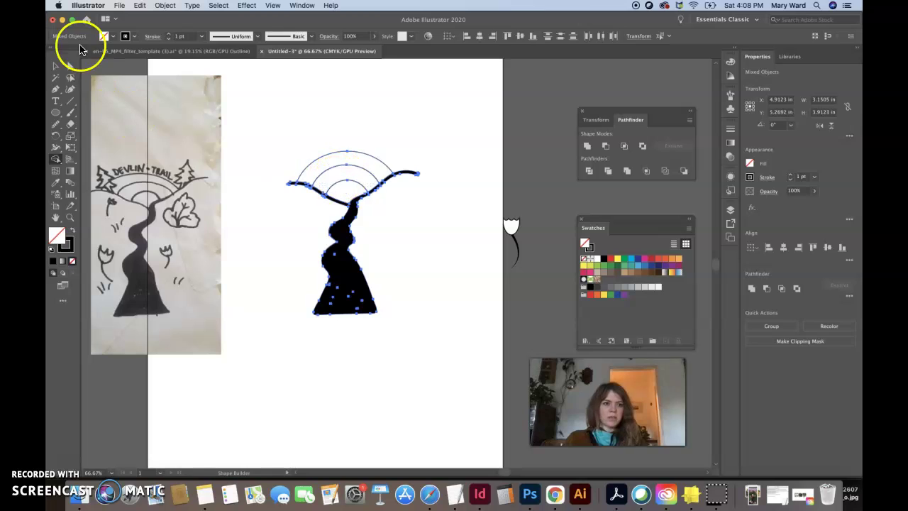
pyautogui.click(56, 66)
pyautogui.click(261, 116)
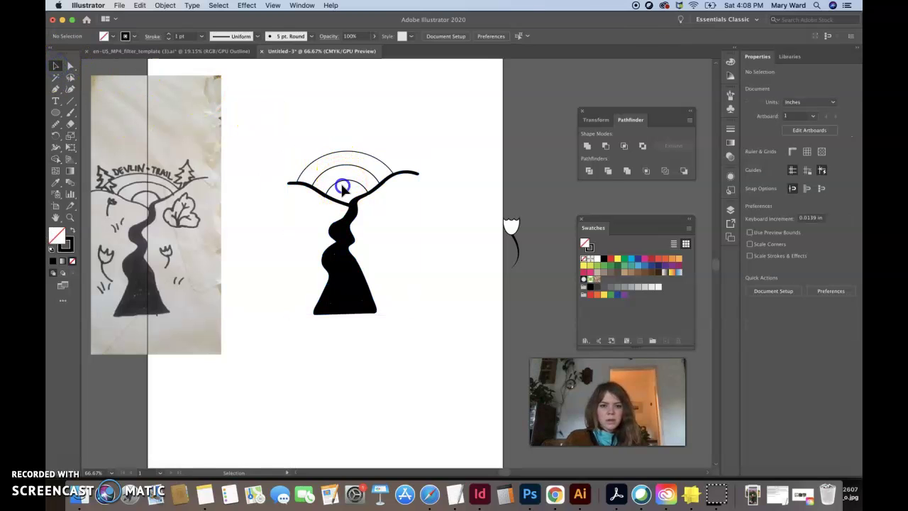
pyautogui.click(342, 187)
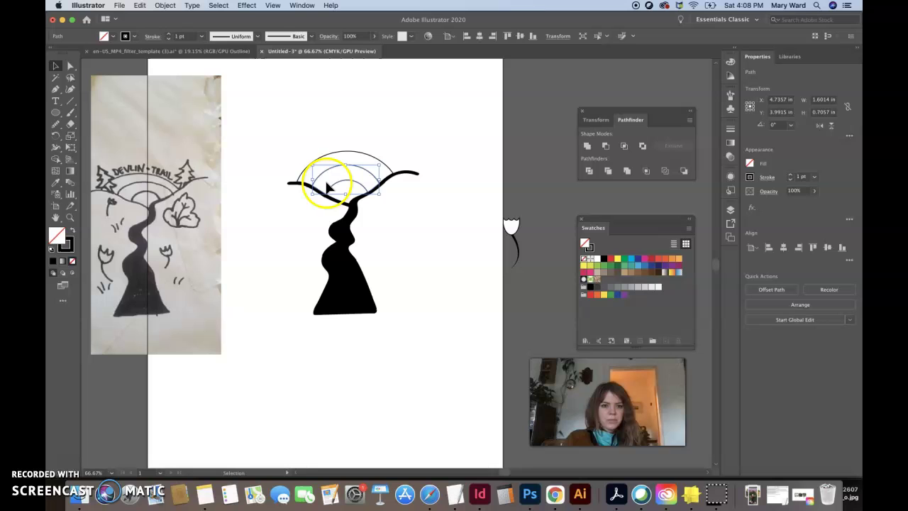
pyautogui.click(73, 232)
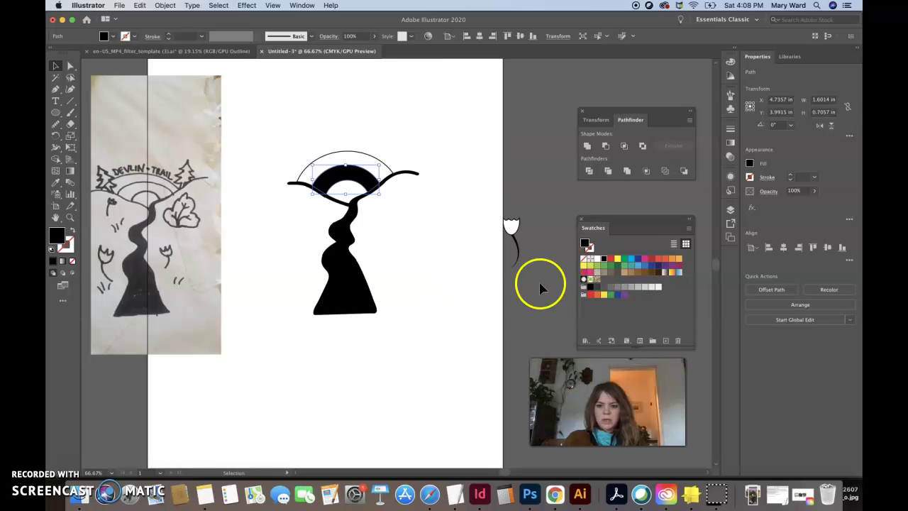
# Select the trail compound path and zoom in to inspect its small white gaps.
pyautogui.click(346, 177)
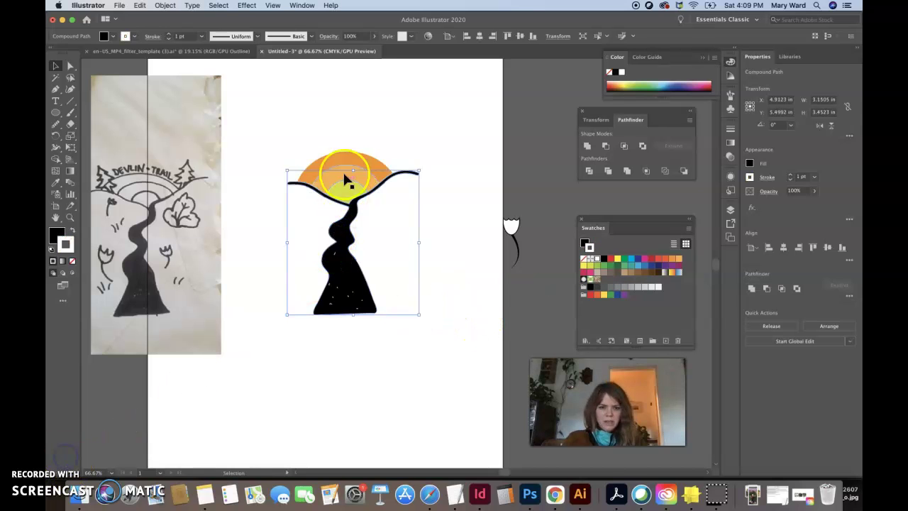
pyautogui.scroll(5, 345, 181)
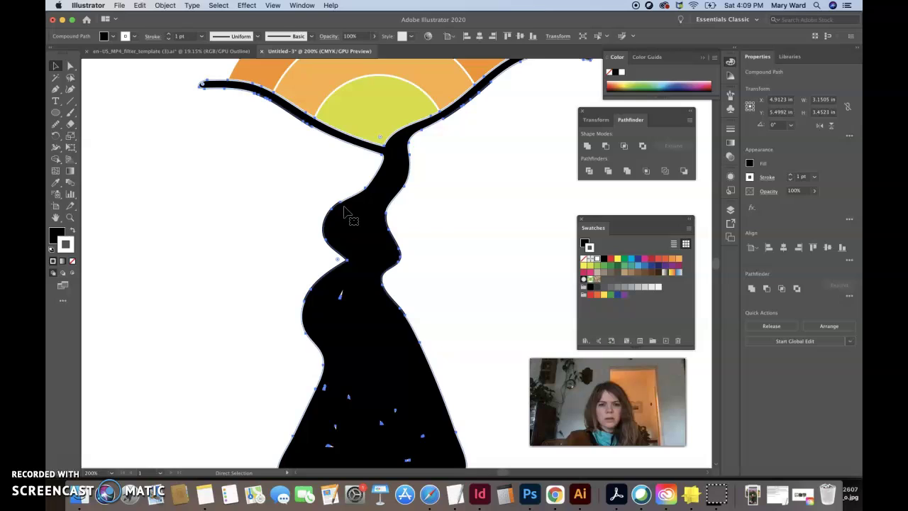
pyautogui.click(310, 294)
pyautogui.click(318, 304)
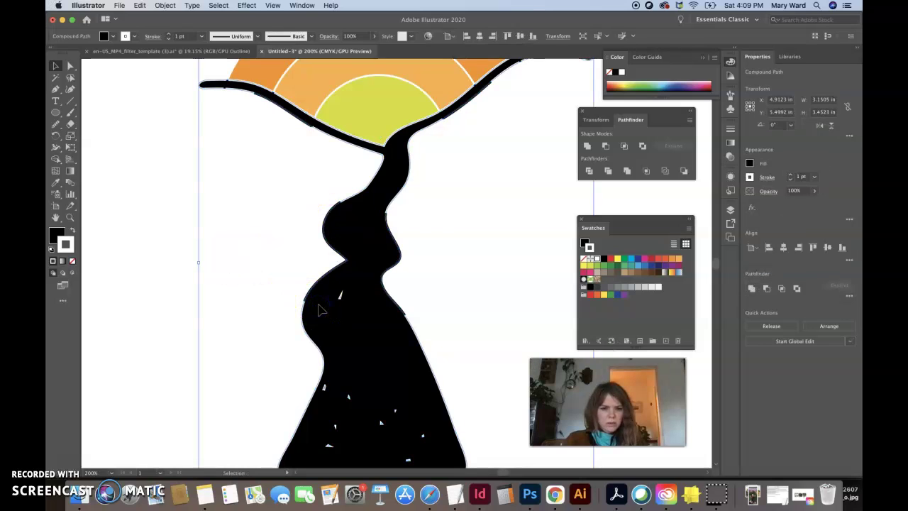
pyautogui.click(381, 339)
pyautogui.click(320, 340)
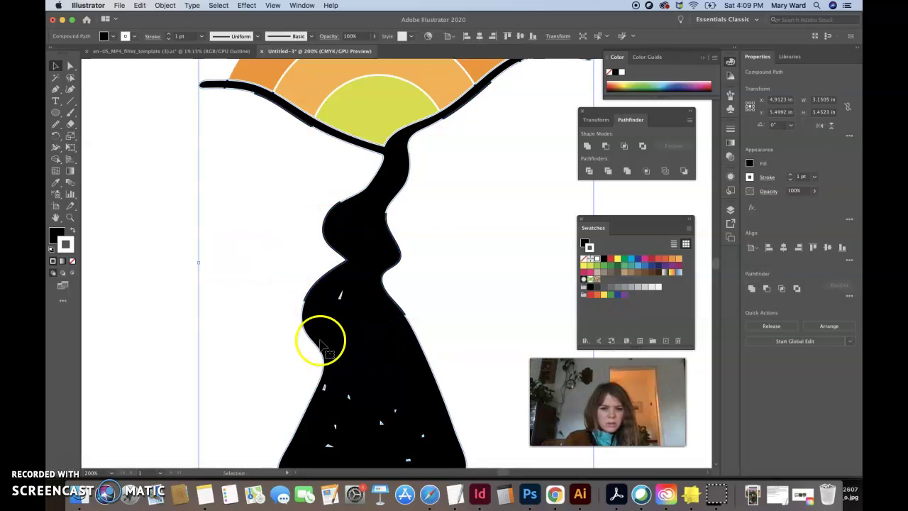
pyautogui.click(306, 325)
pyautogui.click(395, 321)
pyautogui.scroll(-3, 361, 324)
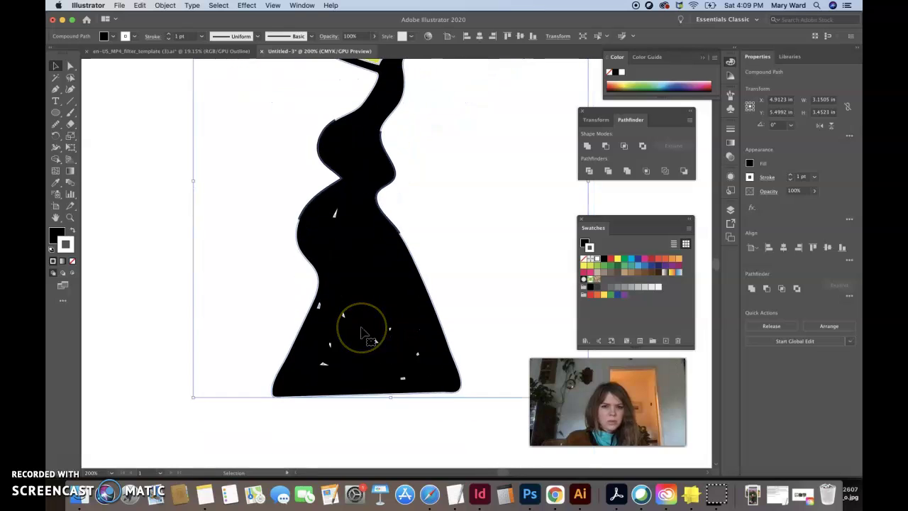
pyautogui.scroll(4, 363, 330)
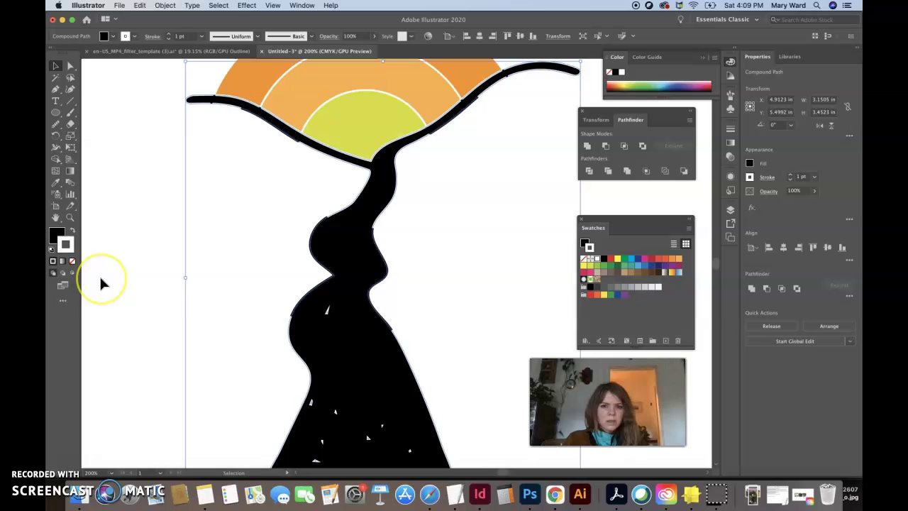
pyautogui.scroll(-4, 102, 284)
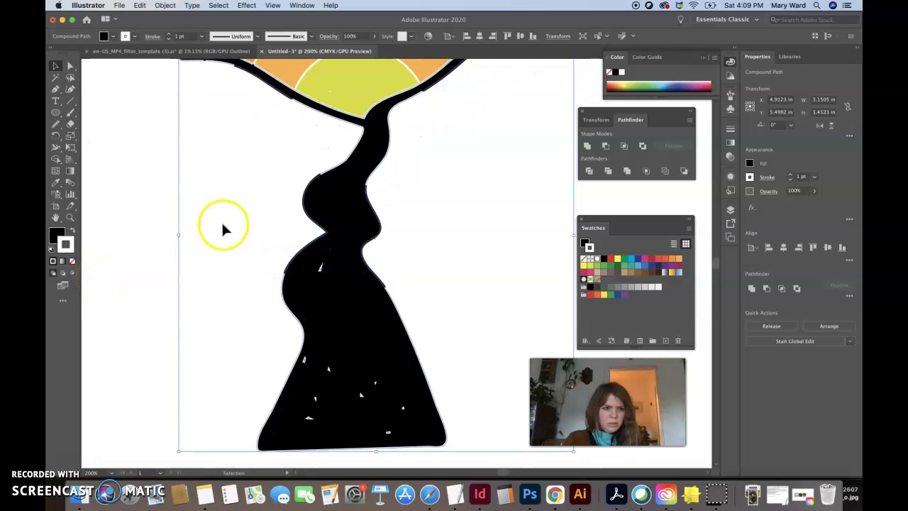
pyautogui.click(54, 90)
# Try deleting stray anchor points in the trail's white gap, dismissing the warnings.
pyautogui.moveTo(53, 90); pyautogui.dragTo(80, 106)
pyautogui.click(320, 270)
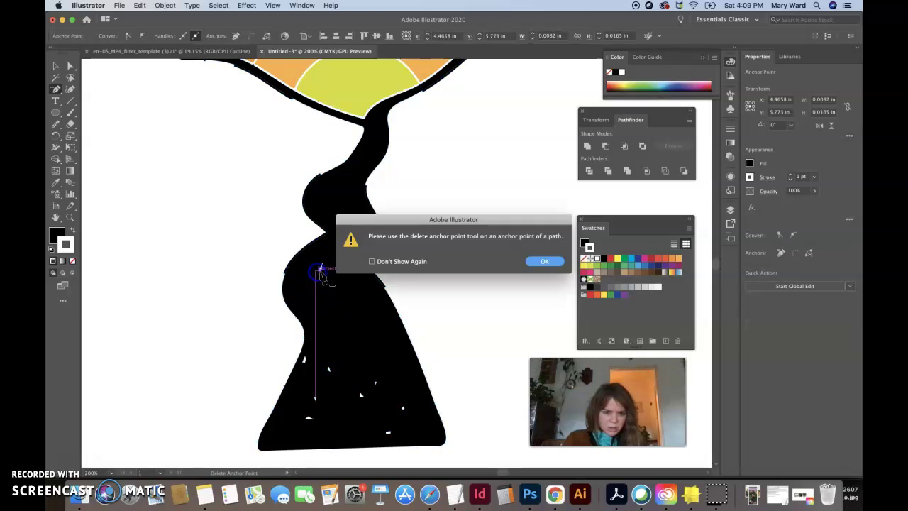
pyautogui.click(544, 263)
pyautogui.press('super+equal')
pyautogui.press('super+equal')
pyautogui.press('super+equal')
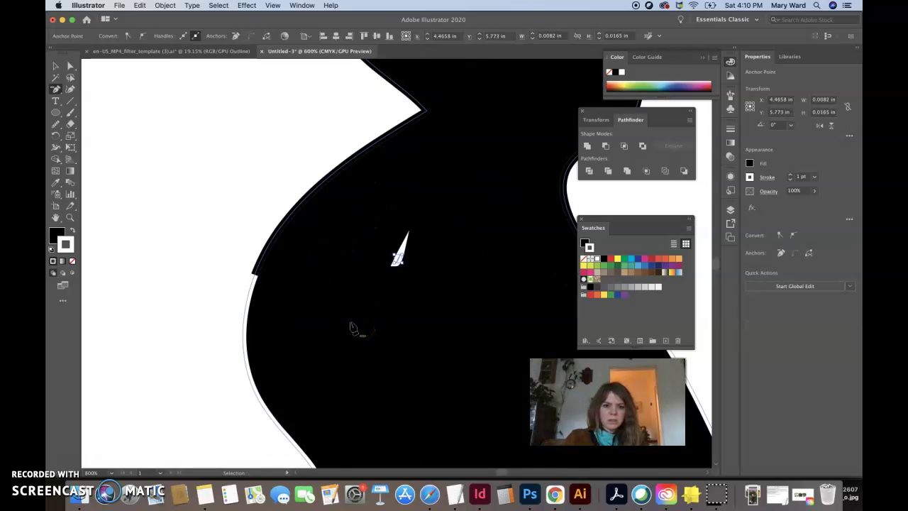
pyautogui.click(392, 280)
pyautogui.click(397, 259)
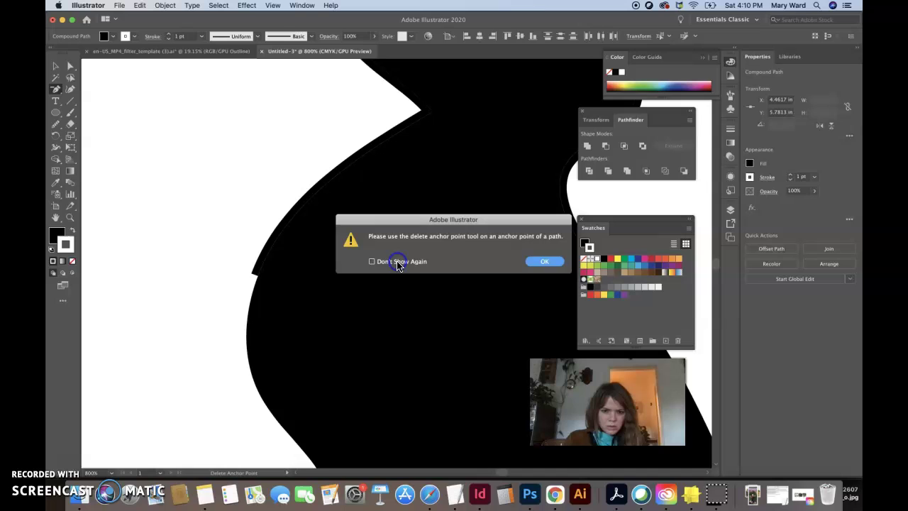
pyautogui.click(543, 262)
# Retry deleting the gap's point, then reveal the trail's gap anchors with Direct Selection.
pyautogui.click(396, 266)
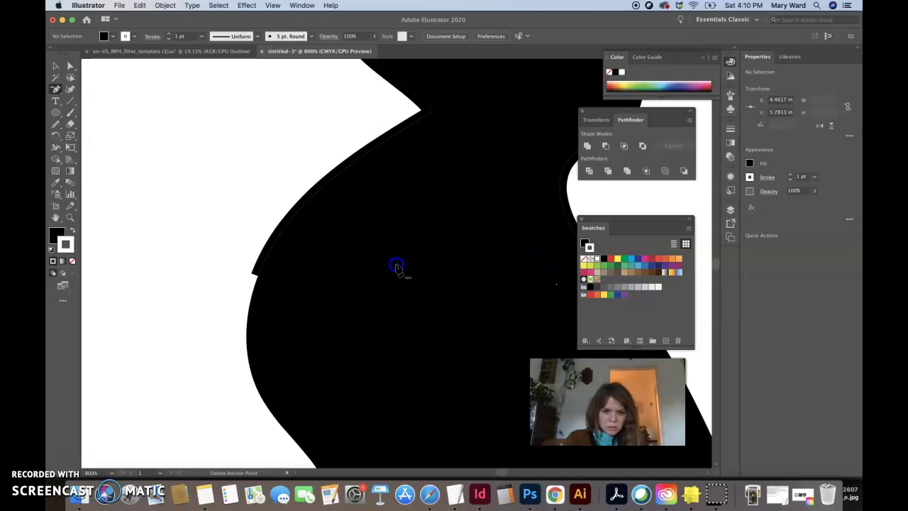
pyautogui.scroll(-5, 408, 324)
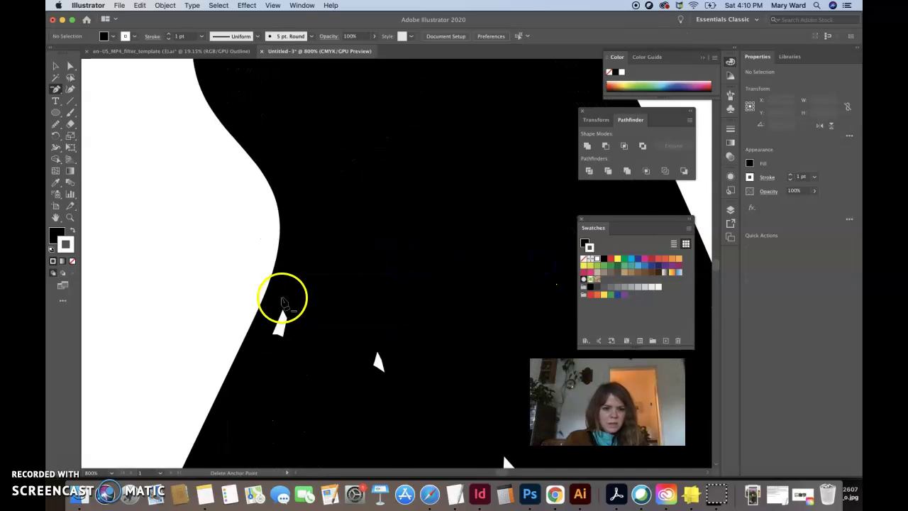
pyautogui.click(281, 316)
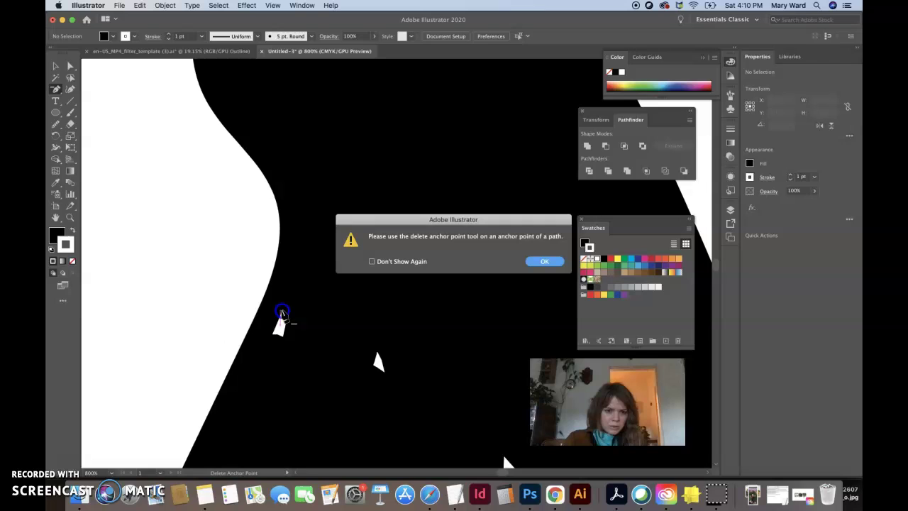
pyautogui.click(543, 261)
pyautogui.click(282, 316)
pyautogui.click(540, 260)
pyautogui.click(70, 66)
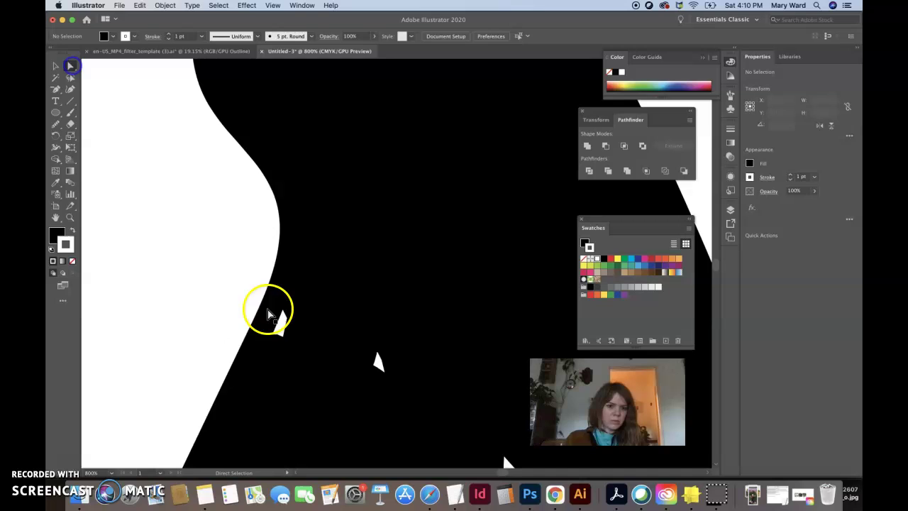
pyautogui.click(269, 313)
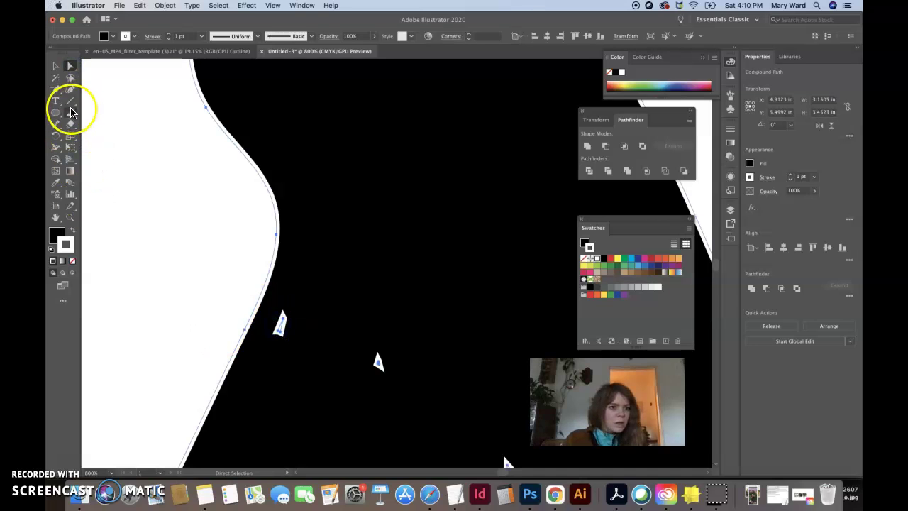
pyautogui.click(55, 90)
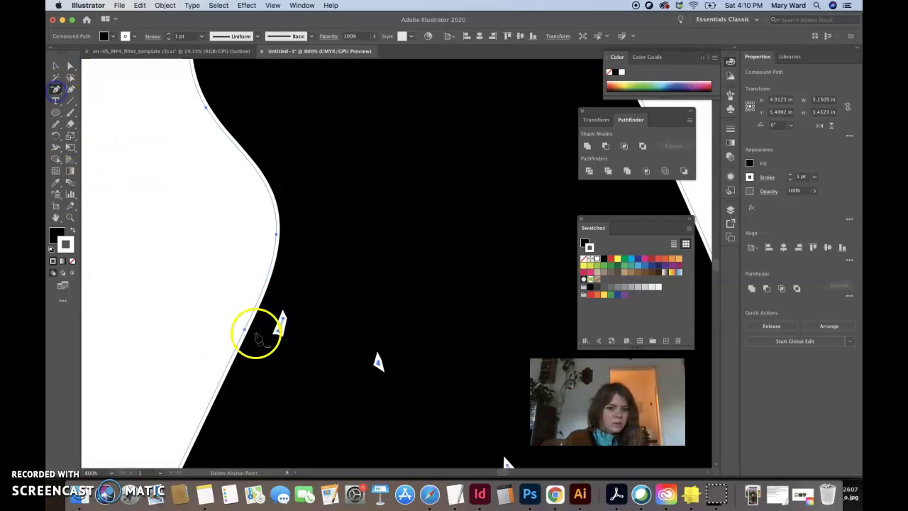